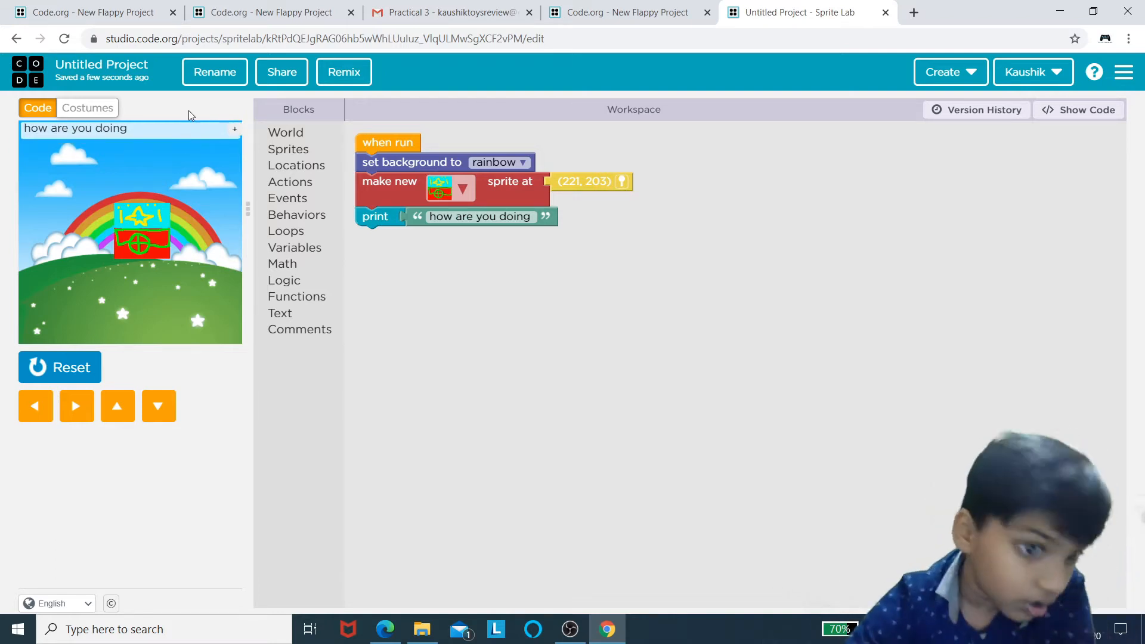
# Step: Add a playSound block to the program directly beneath the print block
pyautogui.click(302, 149)
pyautogui.click(316, 132)
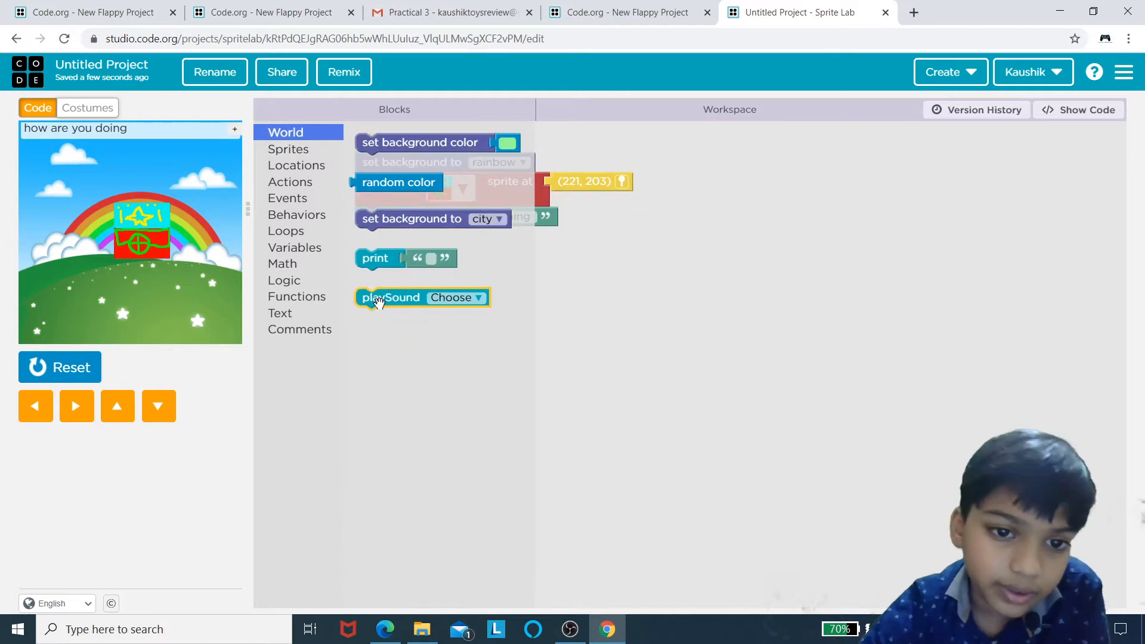
pyautogui.moveTo(379, 301); pyautogui.dragTo(427, 237)
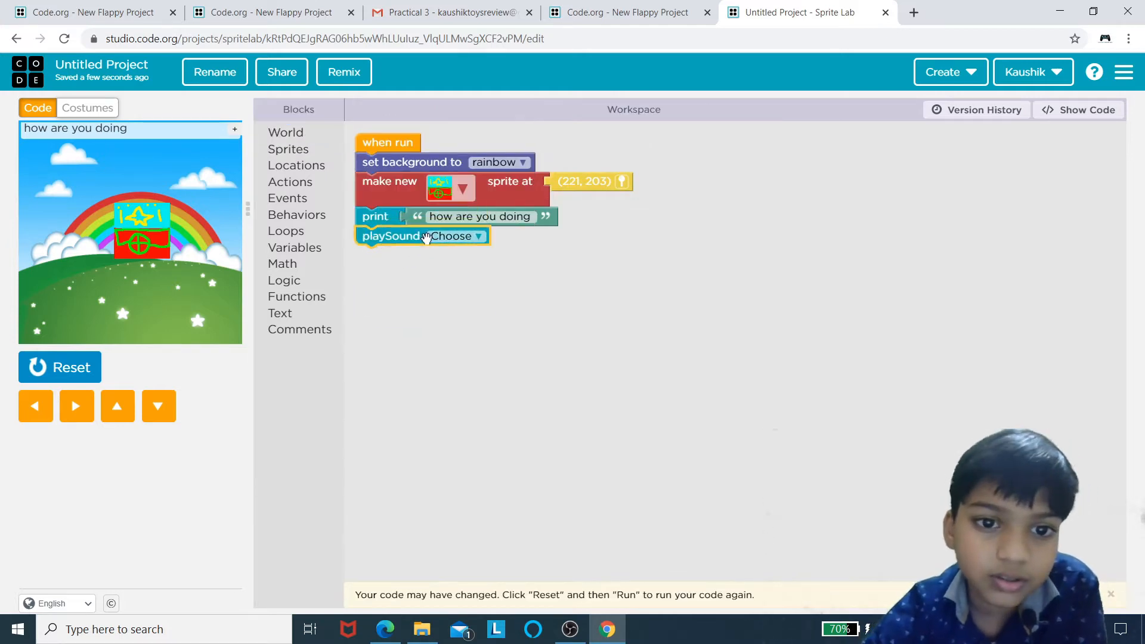
# Step: Search the sound library for "expl", preview the air_explode_bonus sounds, and assign air_explode_bonus_6.mp3 to the playSound block
pyautogui.click(439, 236)
pyautogui.click(448, 251)
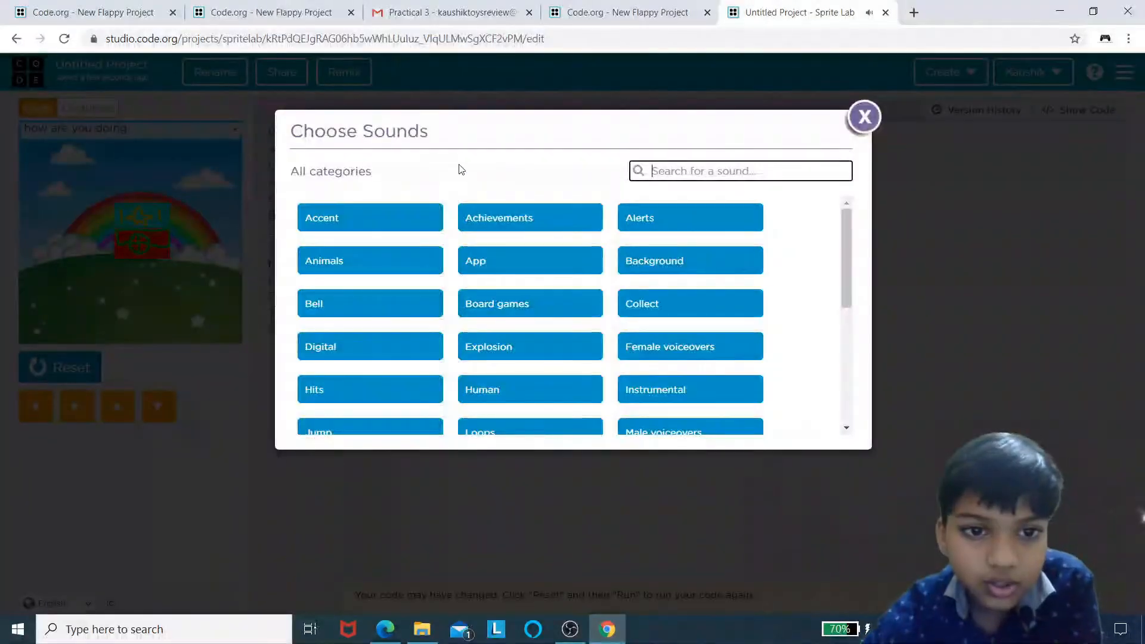
pyautogui.scroll(-5, 385, 203)
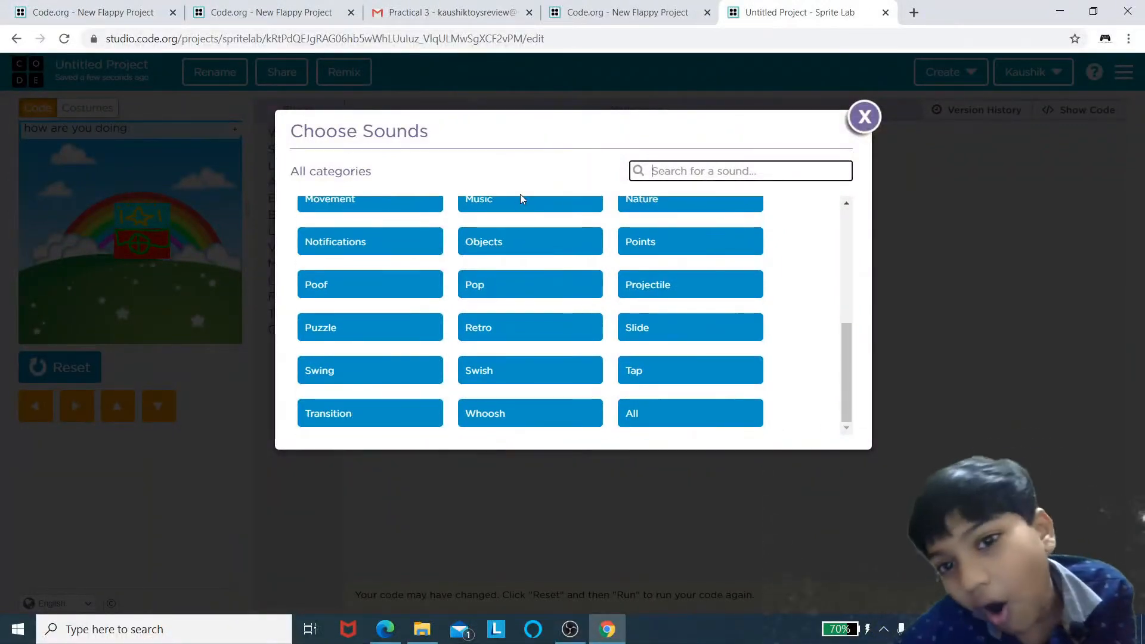
pyautogui.scroll(5, 746, 312)
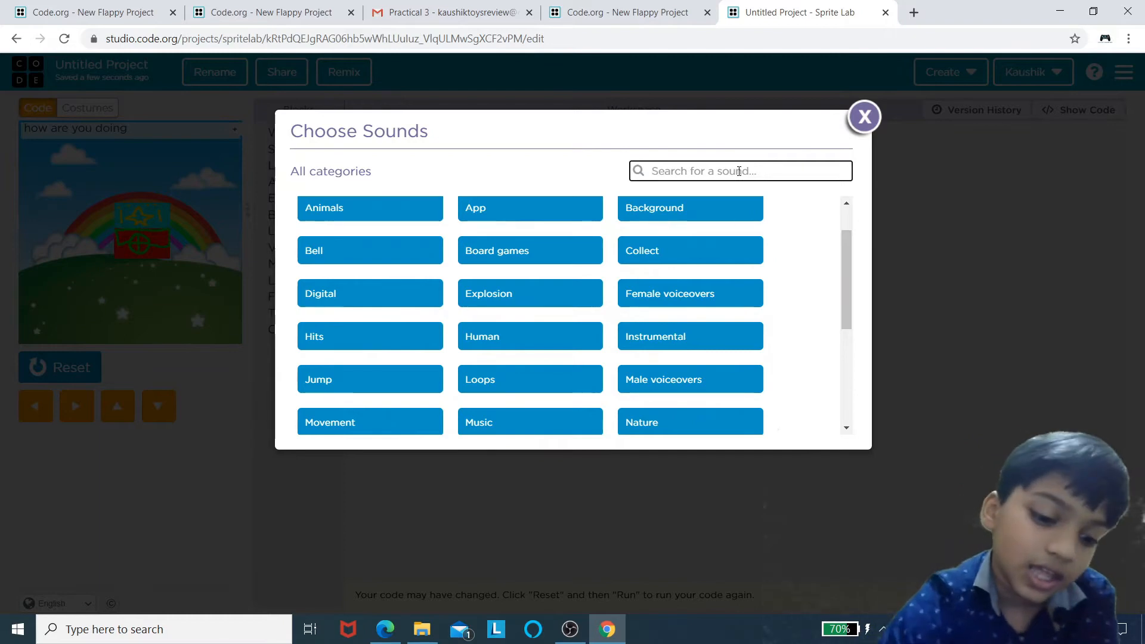
pyautogui.write('ex')
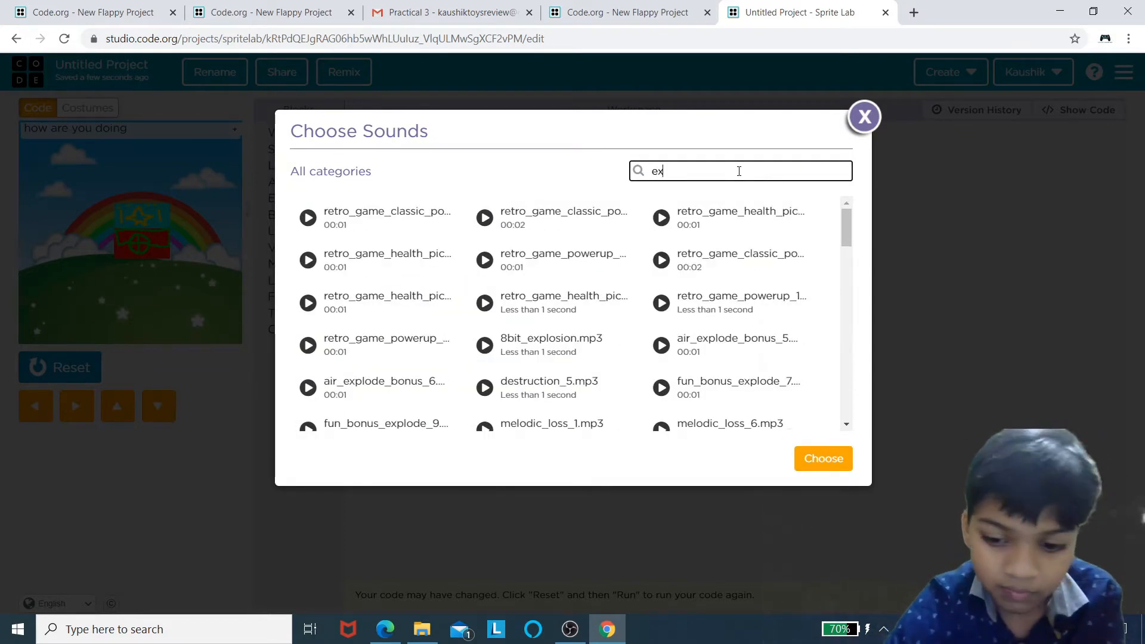
pyautogui.write('pl')
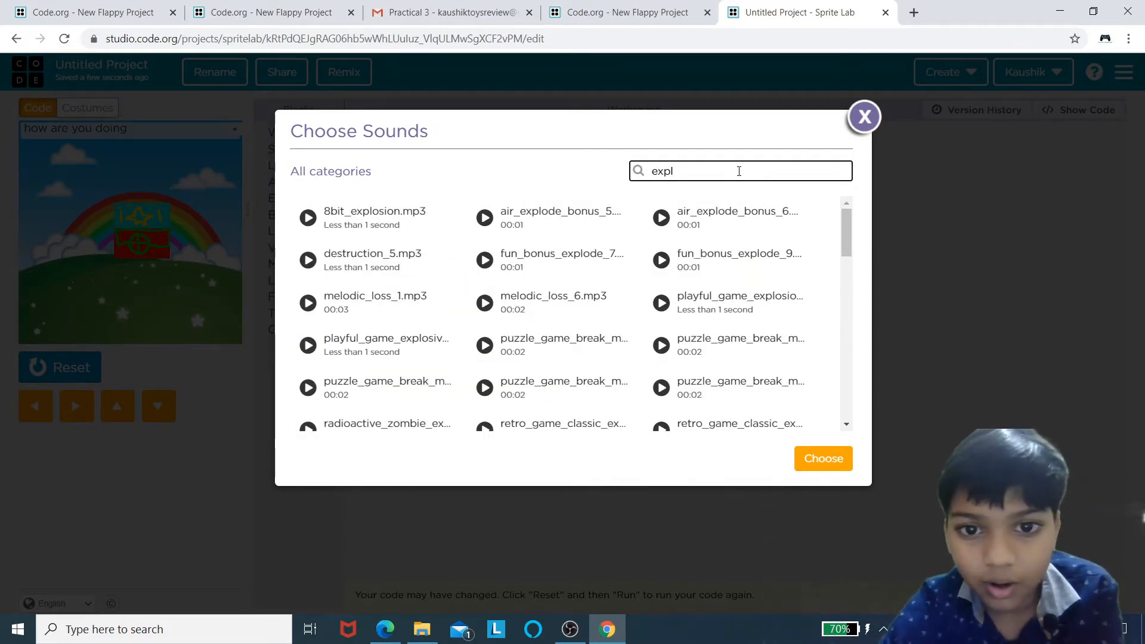
pyautogui.click(495, 225)
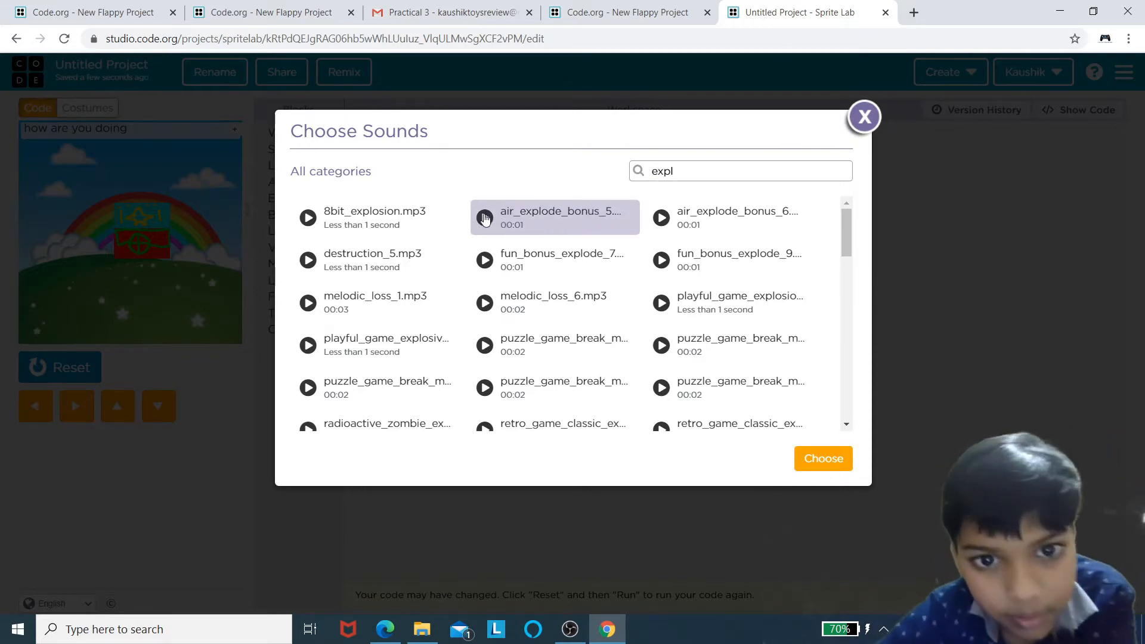
pyautogui.click(674, 217)
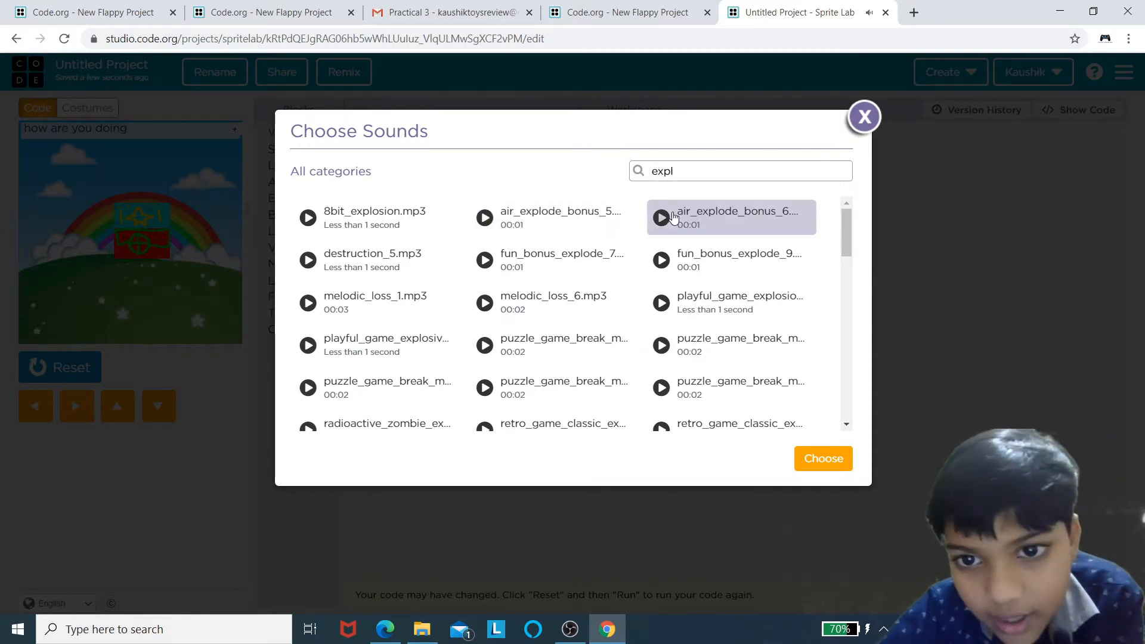
pyautogui.click(840, 471)
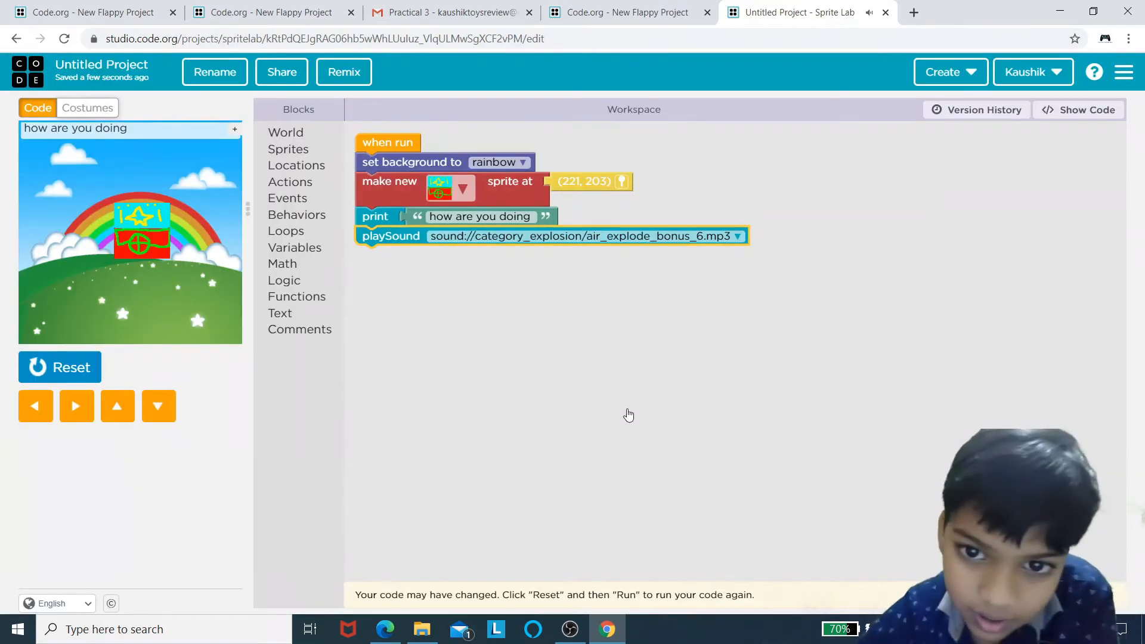
# Step: Rerun the project to hear the explosion sound, and remove the playSound block from the program
pyautogui.click(56, 365)
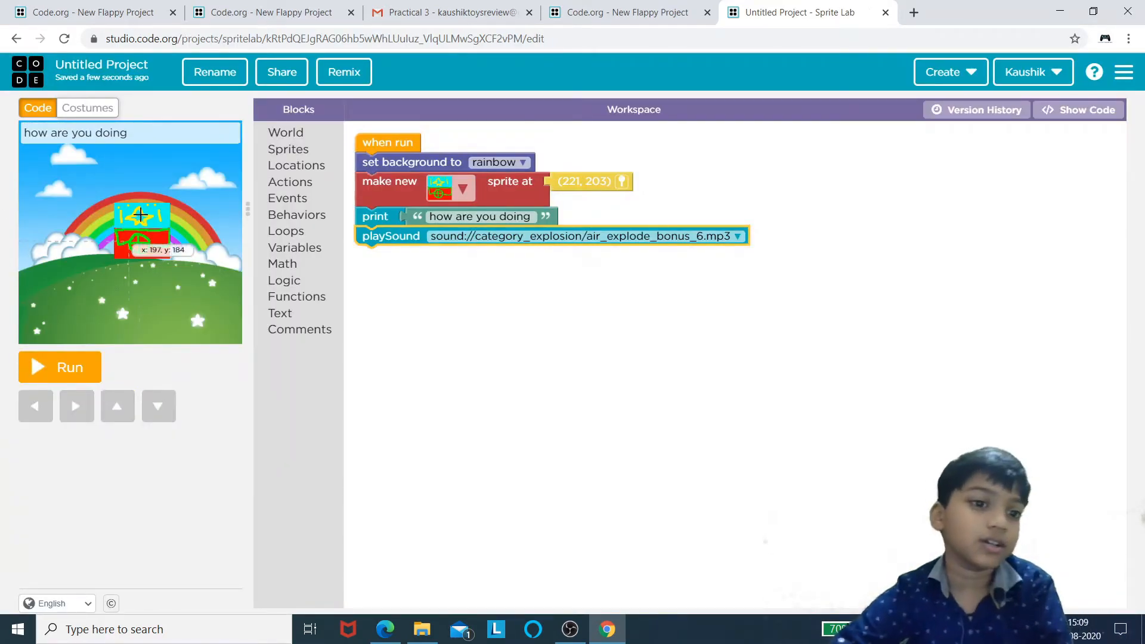
pyautogui.click(75, 370)
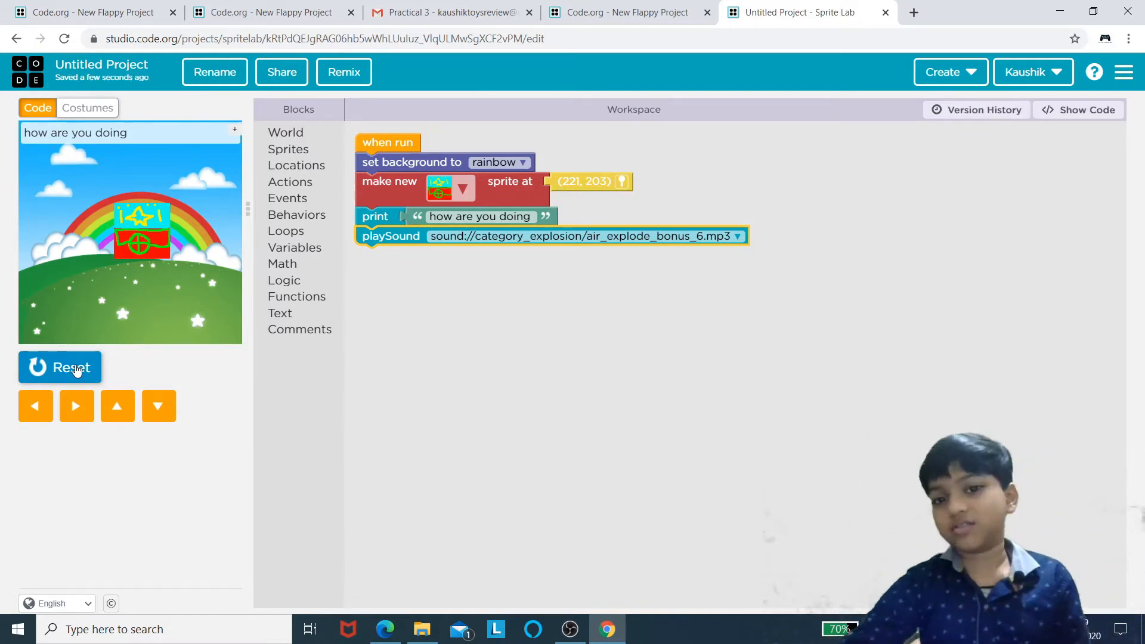
pyautogui.click(472, 236)
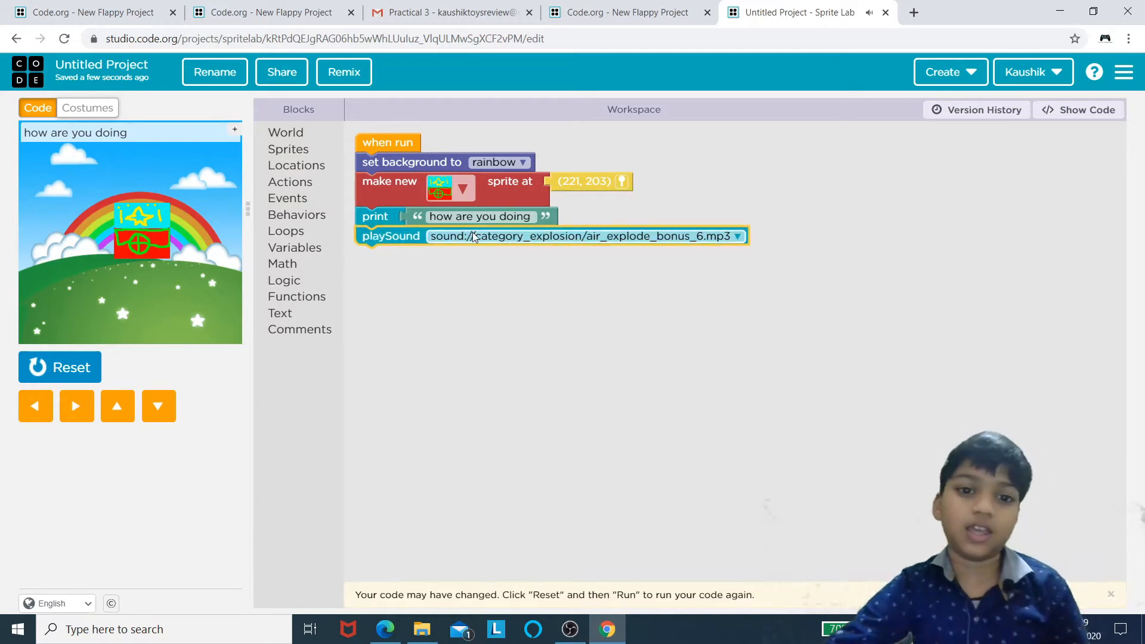
pyautogui.click(515, 455)
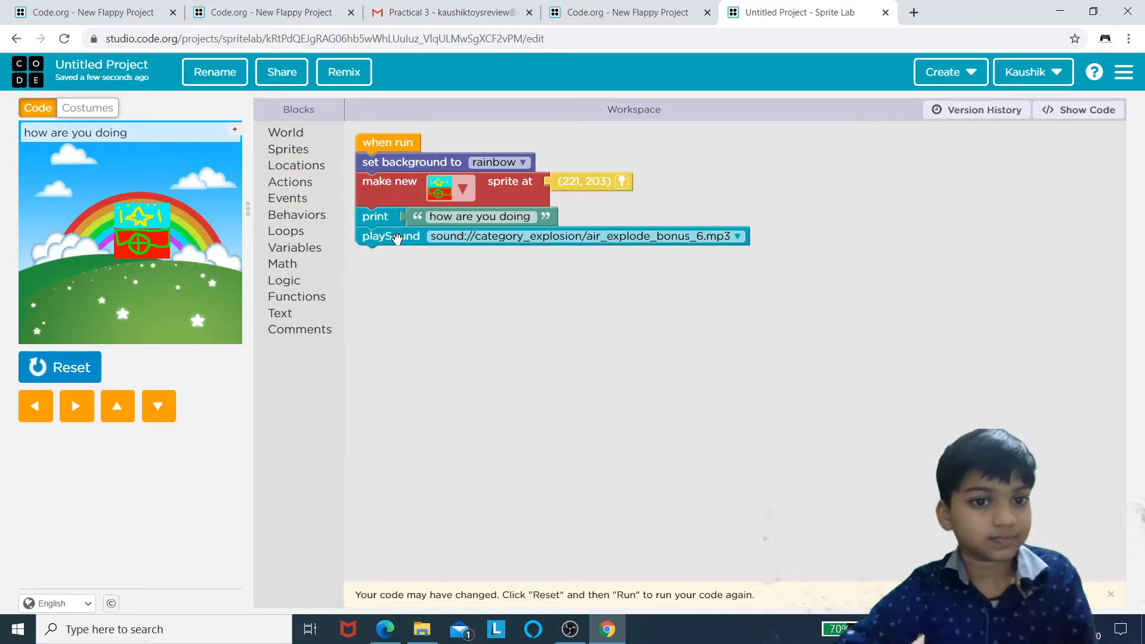
pyautogui.moveTo(411, 238); pyautogui.dragTo(310, 310)
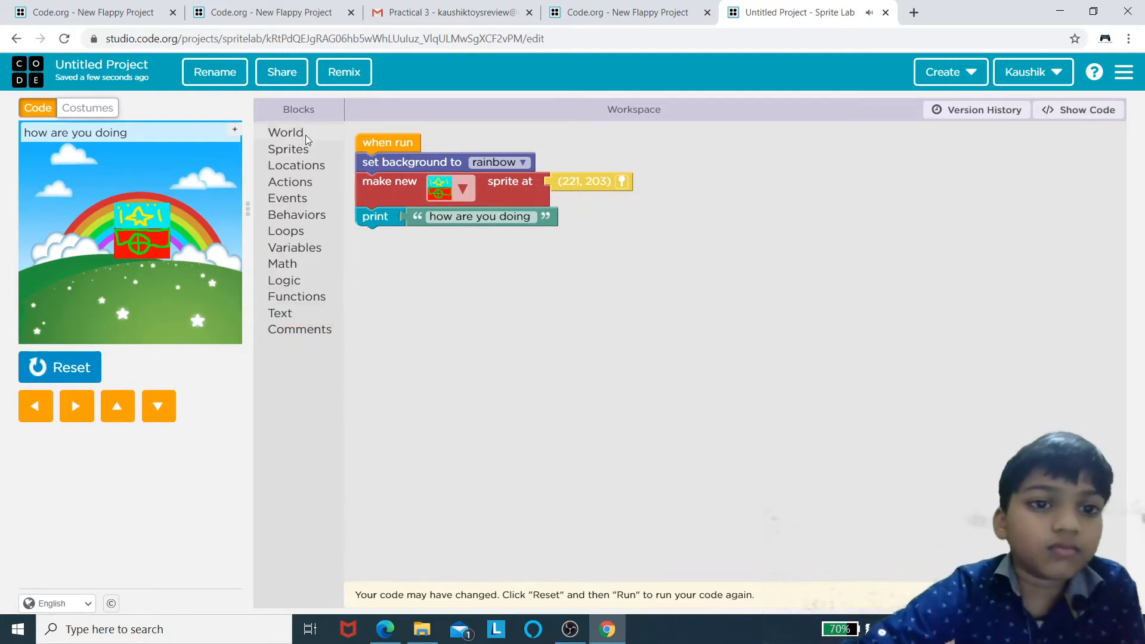
# Step: Add a make new sprite block with the purple bunny at (200, 200) between the custom-drawn sprite's block and the print block
pyautogui.click(306, 134)
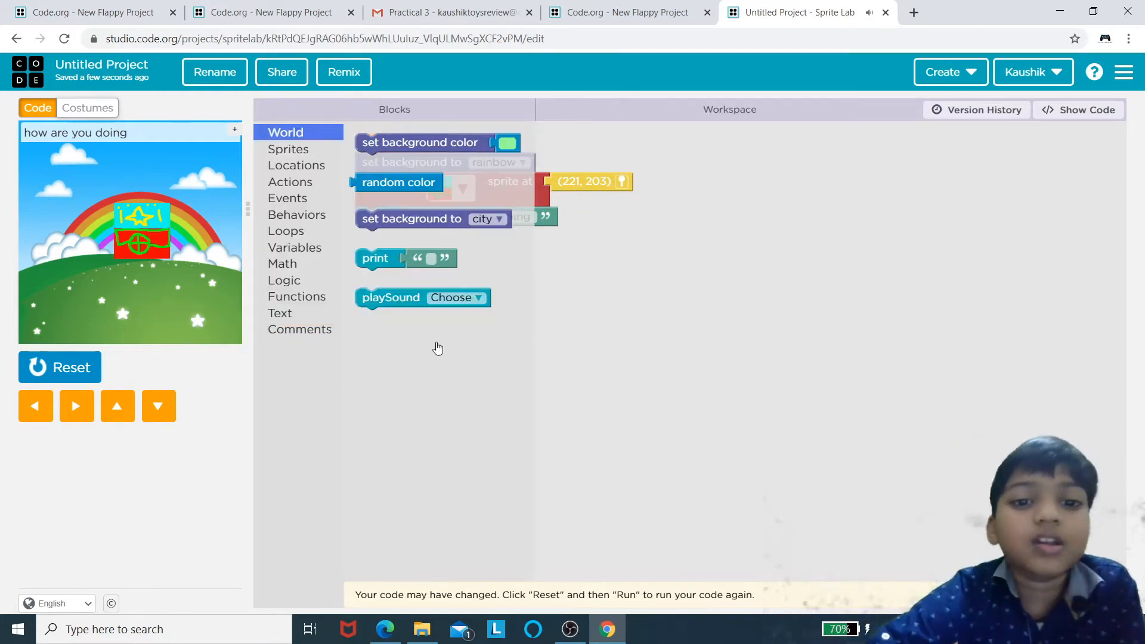
pyautogui.click(299, 149)
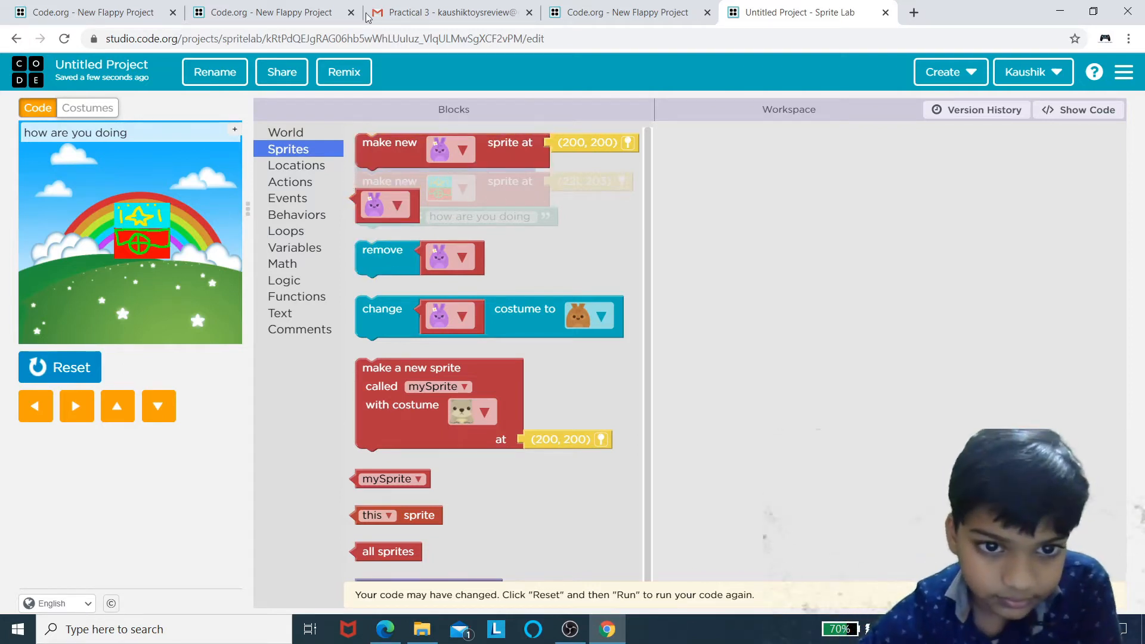
pyautogui.click(388, 246)
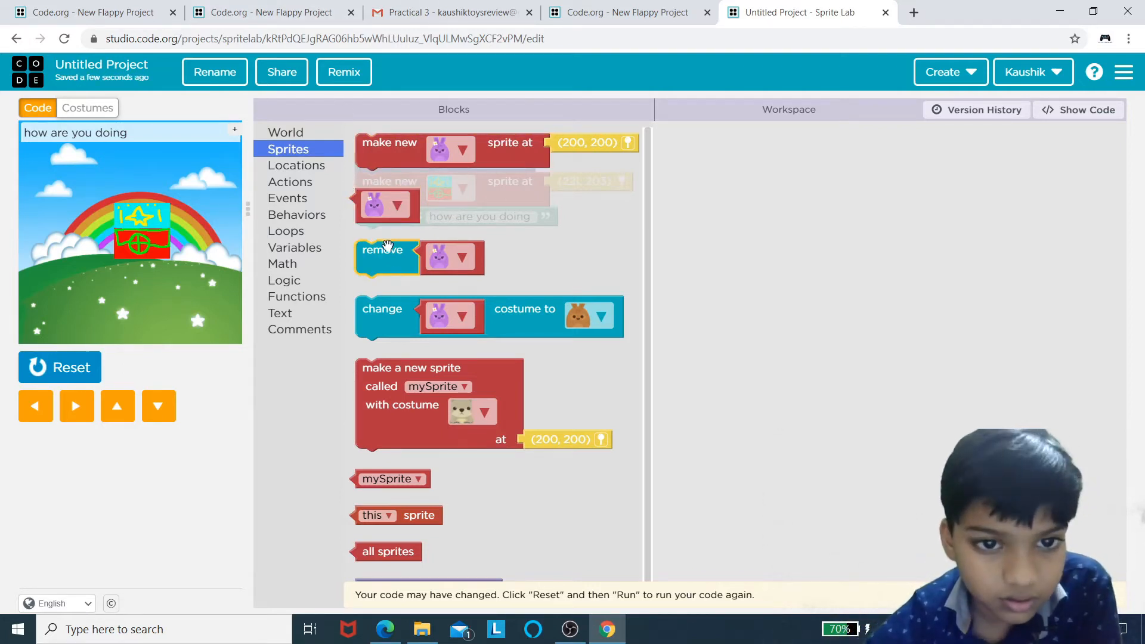
pyautogui.click(400, 150)
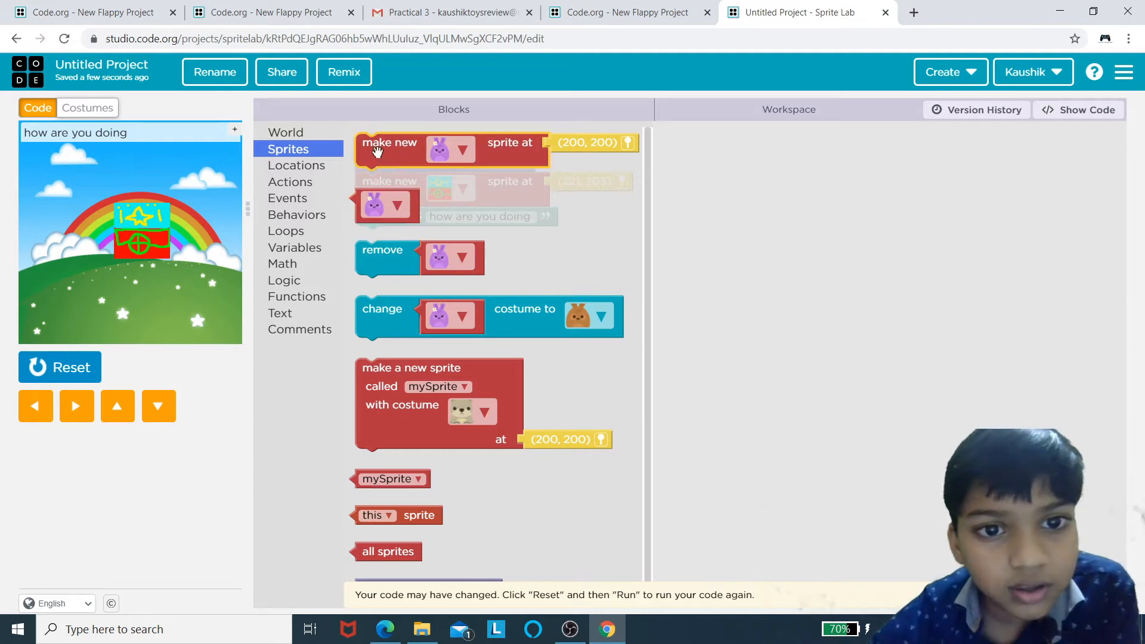
pyautogui.moveTo(517, 154); pyautogui.dragTo(536, 236)
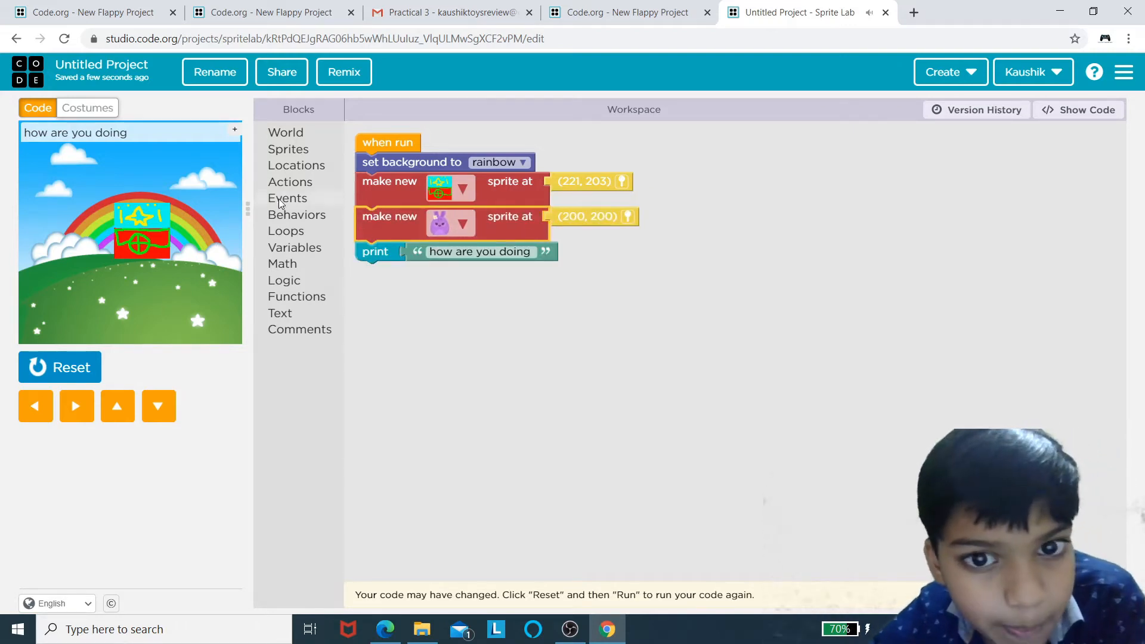
# Step: Pick a new stage location for the custom-drawn red and blue sprite, ending at (125, 190)
pyautogui.click(622, 182)
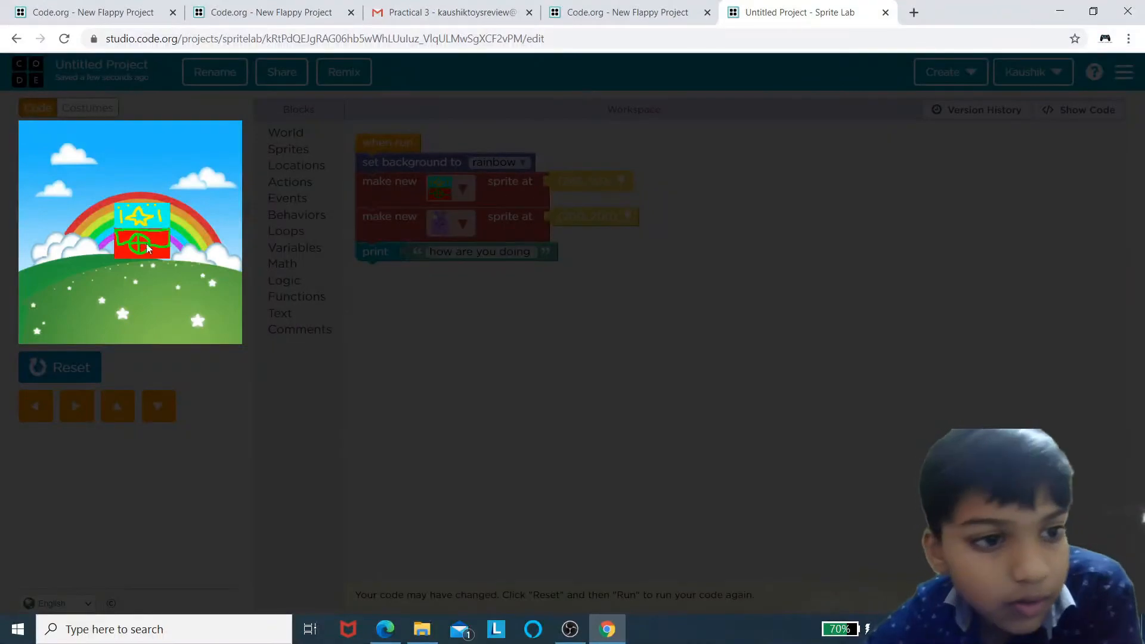
pyautogui.click(182, 178)
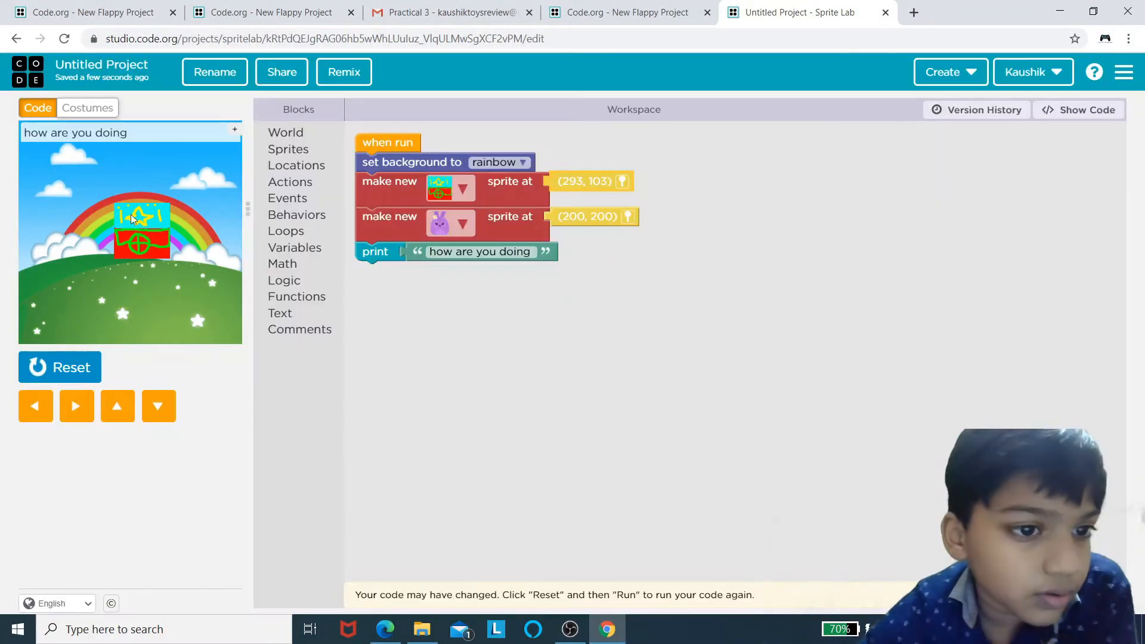
pyautogui.click(623, 182)
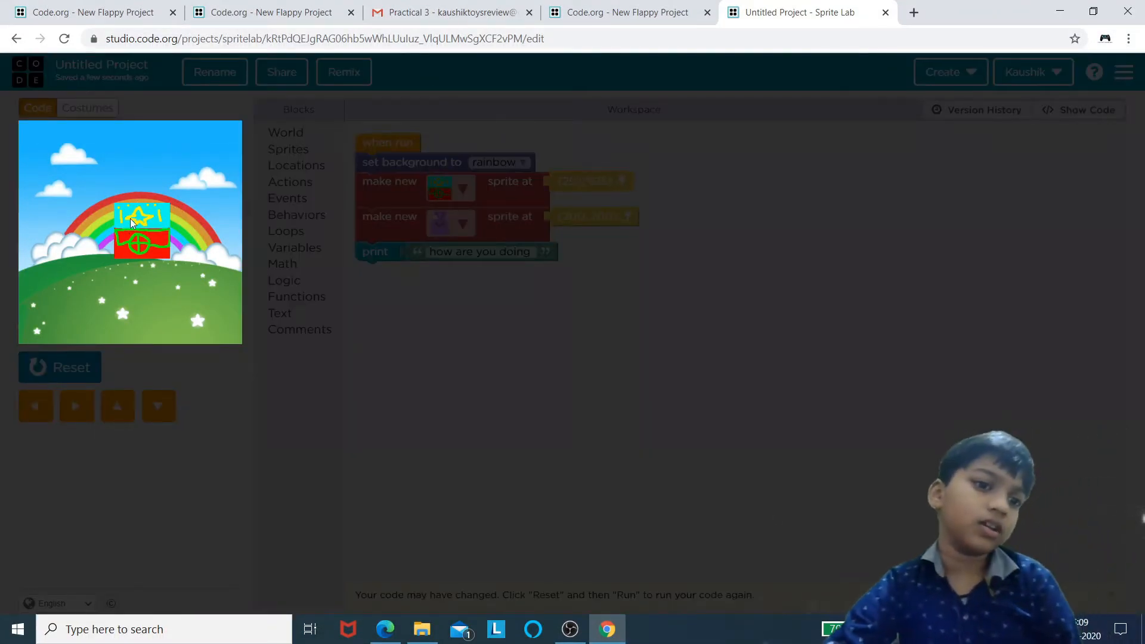
pyautogui.click(88, 226)
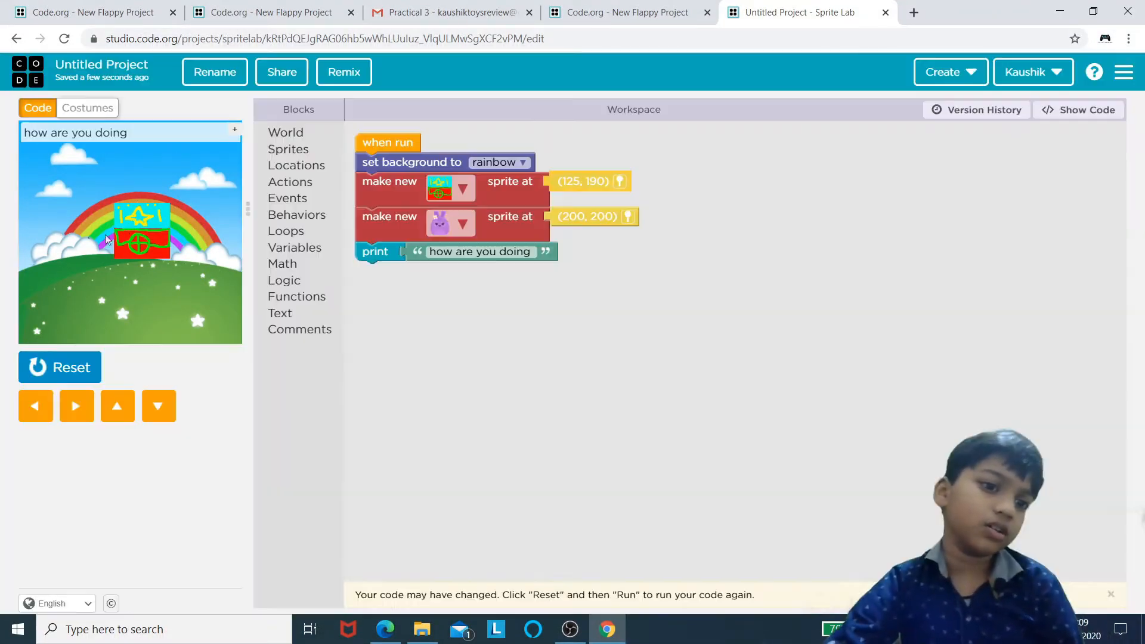
# Step: Move the custom-drawn sprite's block to the end of the program, below the print block, and rerun the project
pyautogui.click(617, 184)
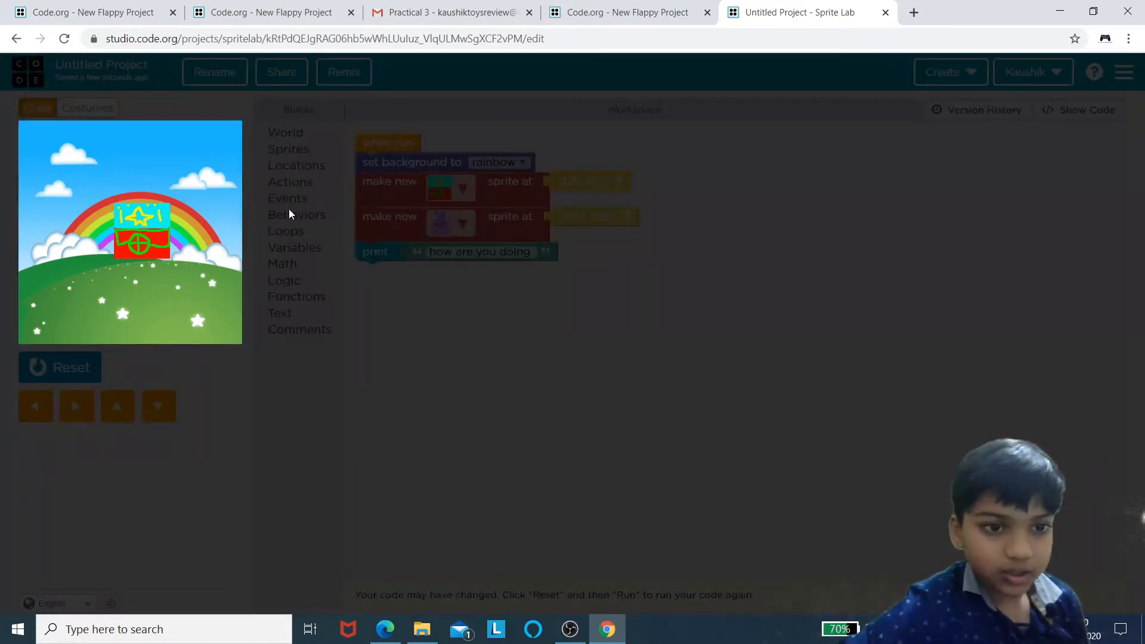
pyautogui.click(550, 250)
pyautogui.click(501, 240)
pyautogui.moveTo(501, 240); pyautogui.dragTo(501, 205)
pyautogui.moveTo(377, 219)
pyautogui.mouseDown()
pyautogui.moveTo(400, 240)
pyautogui.moveTo(377, 220)
pyautogui.mouseUp()
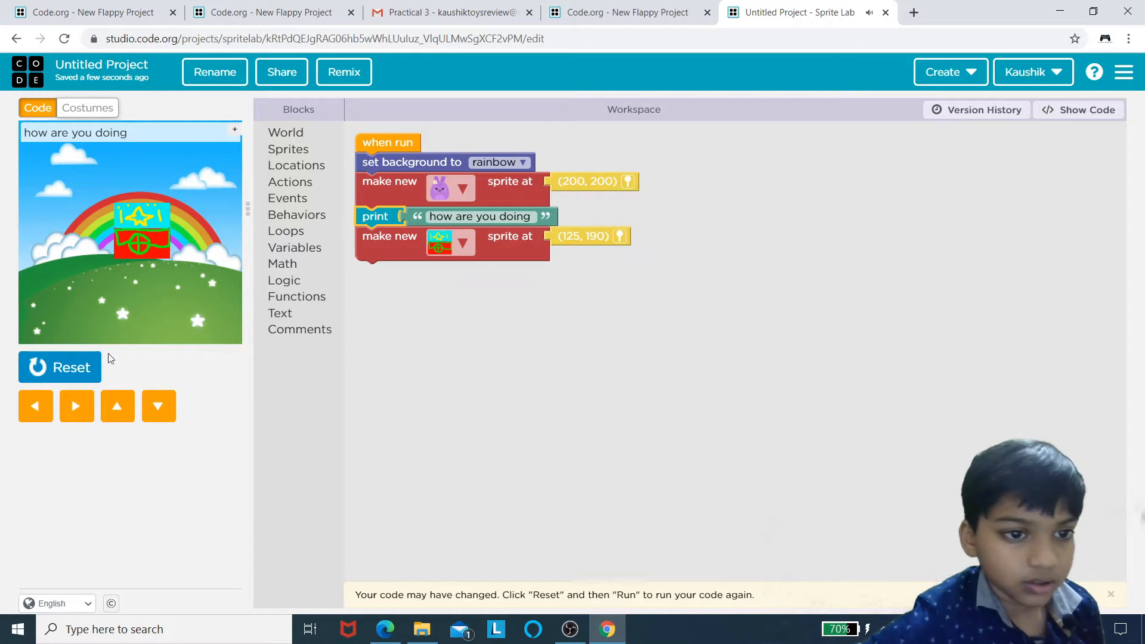
pyautogui.click(70, 369)
pyautogui.click(70, 370)
pyautogui.click(69, 370)
pyautogui.click(71, 371)
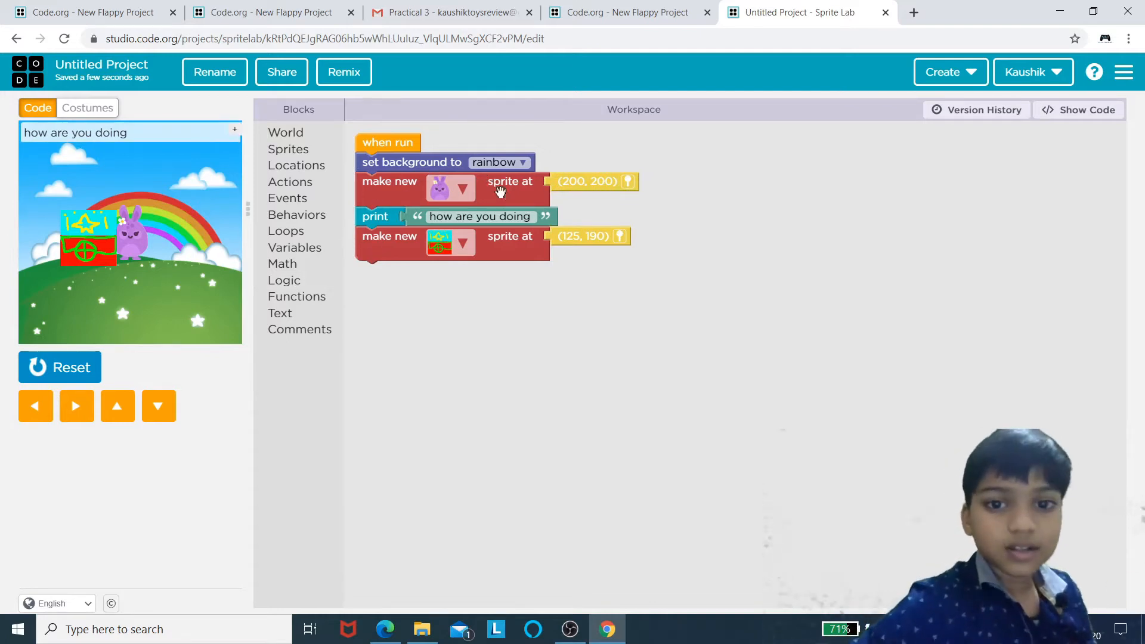
# Step: Swap the sprites' locations, with the bunny at (125, 190) and the custom-drawn sprite at (200, 200), and rerun the project
pyautogui.moveTo(557, 237)
pyautogui.mouseDown()
pyautogui.moveTo(570, 185)
pyautogui.moveTo(556, 188)
pyautogui.moveTo(567, 206)
pyautogui.moveTo(550, 242)
pyautogui.mouseUp()
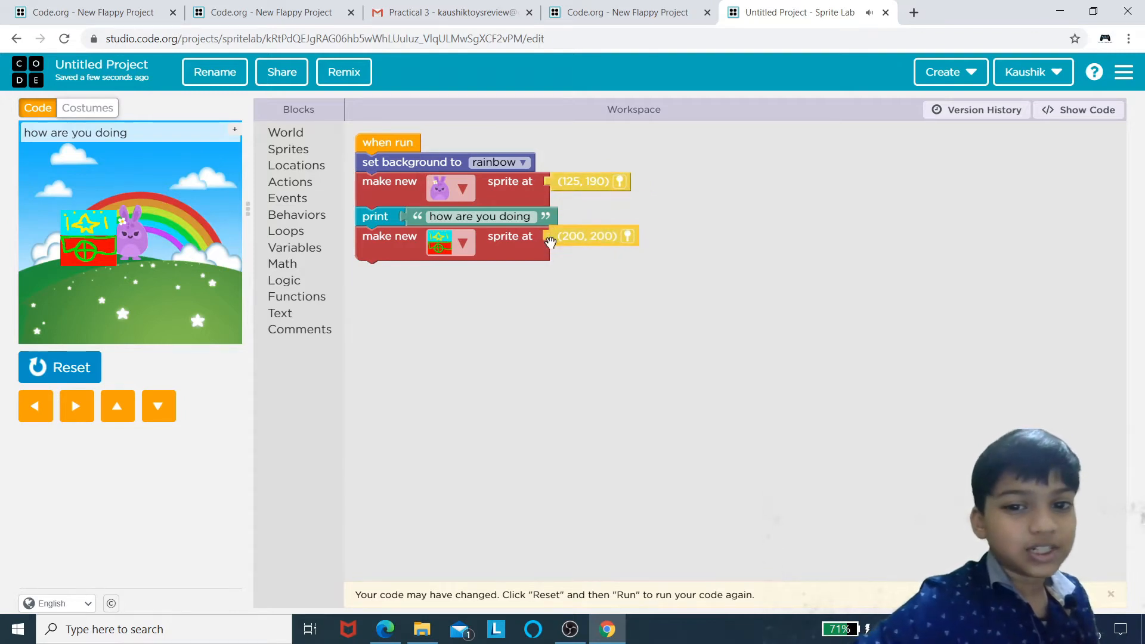
pyautogui.click(74, 369)
pyautogui.click(74, 370)
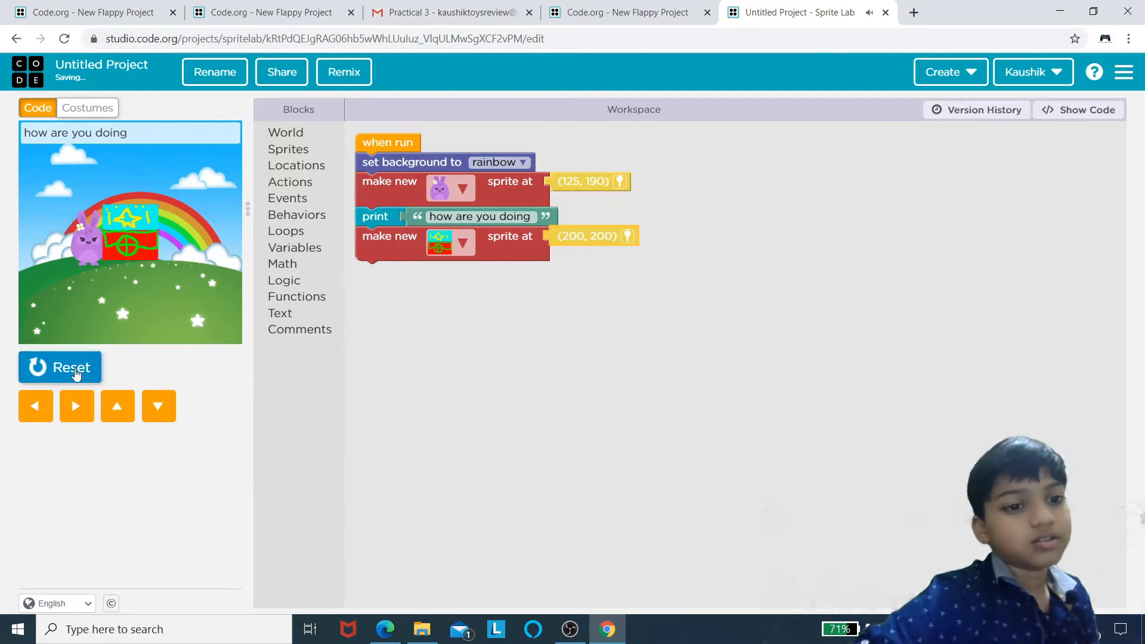
pyautogui.click(76, 370)
pyautogui.click(76, 370)
pyautogui.click(76, 370)
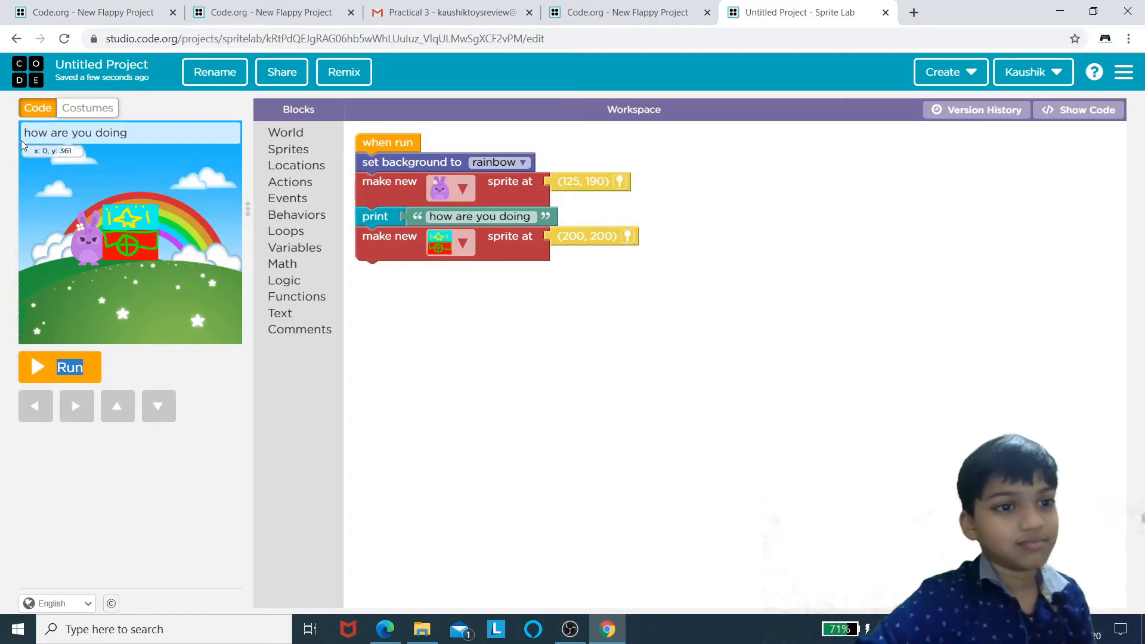
pyautogui.moveTo(24, 139); pyautogui.dragTo(81, 132)
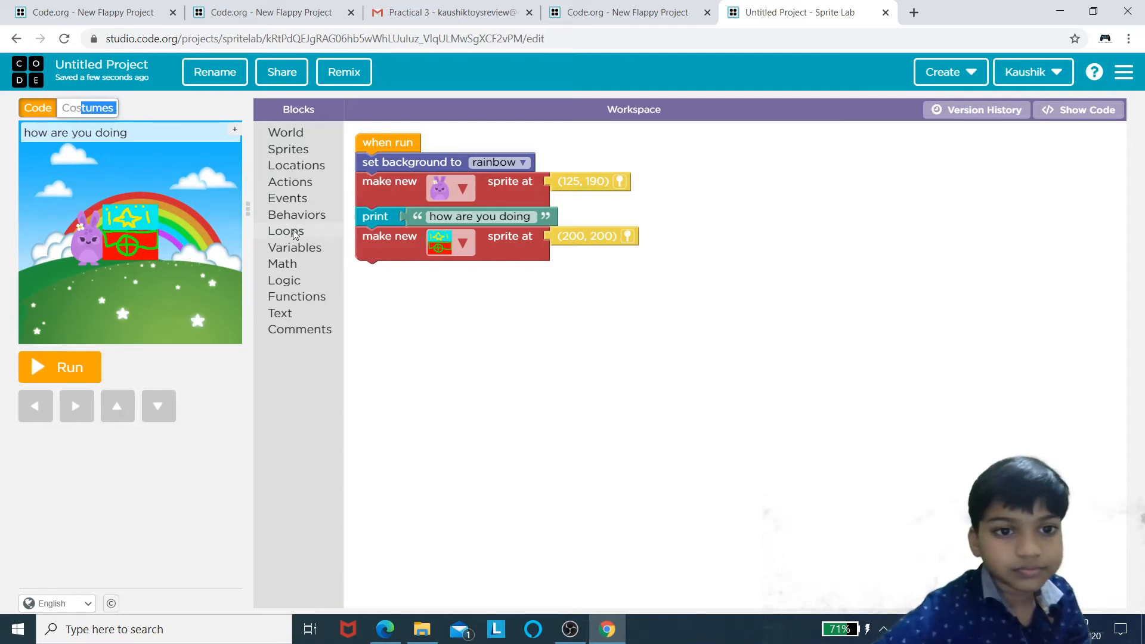
pyautogui.click(296, 148)
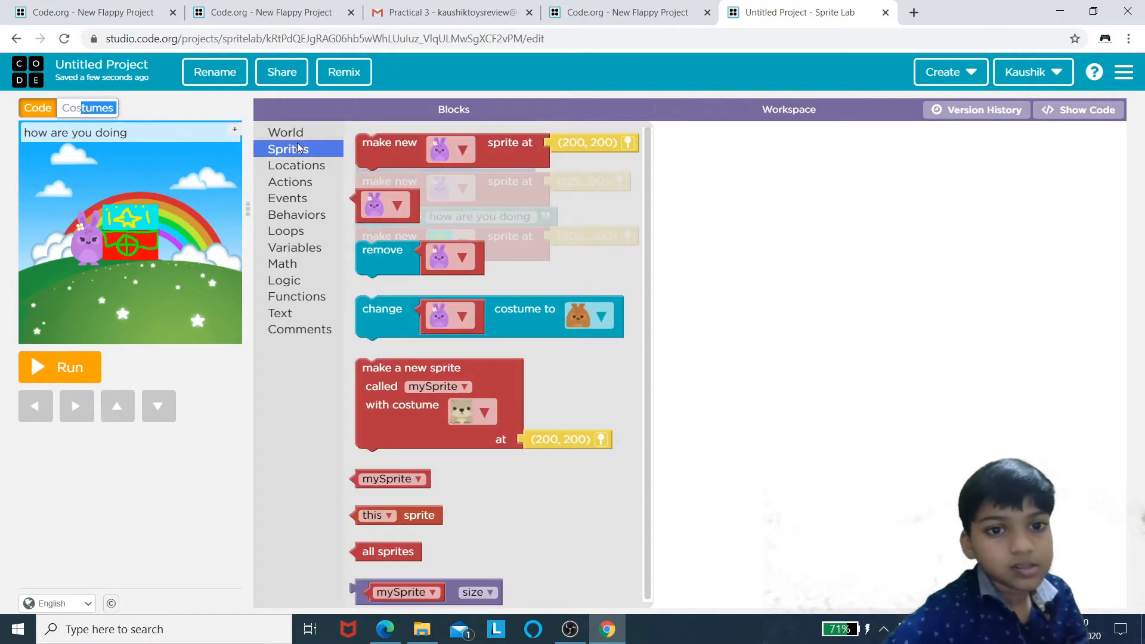
pyautogui.click(381, 206)
pyautogui.click(382, 208)
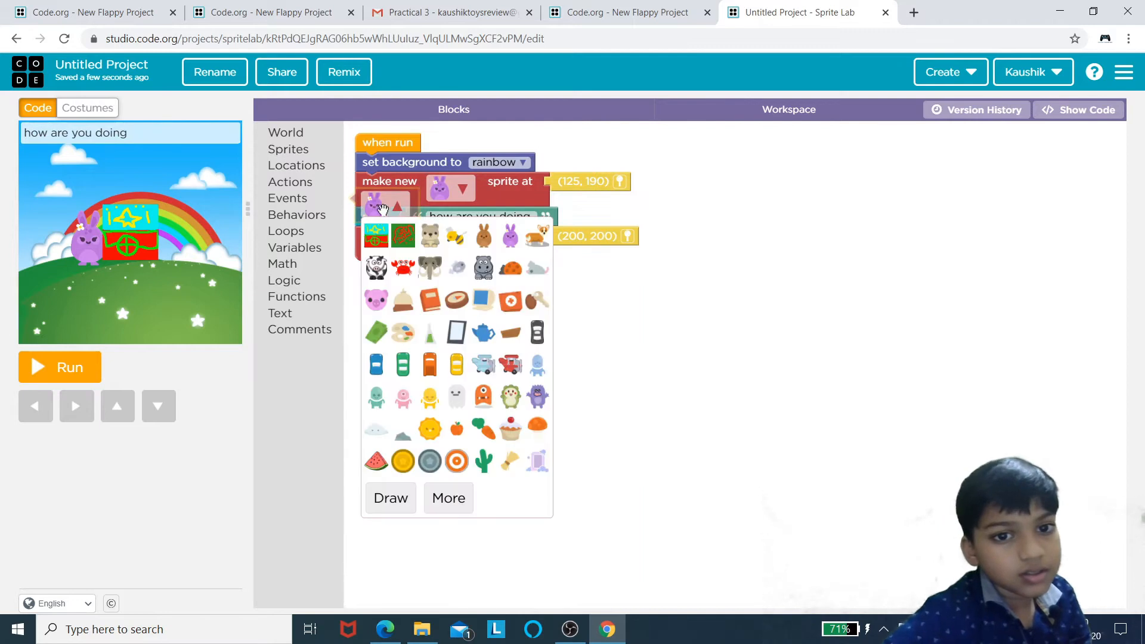
pyautogui.click(784, 309)
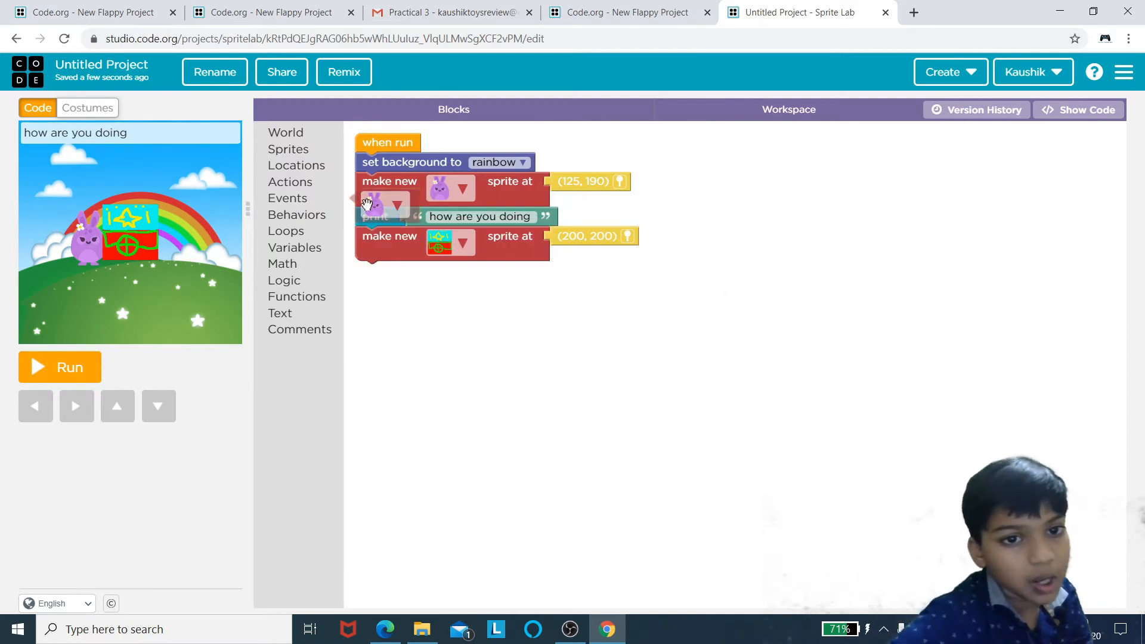
pyautogui.moveTo(367, 205); pyautogui.dragTo(303, 140)
pyautogui.click(305, 144)
pyautogui.click(531, 321)
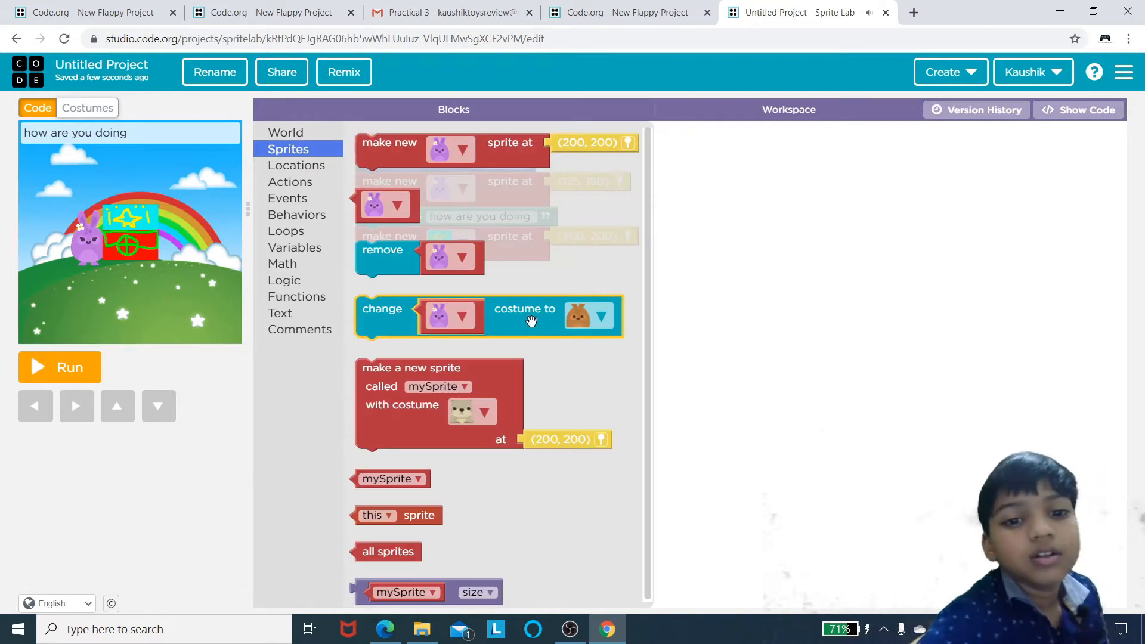
pyautogui.moveTo(424, 250); pyautogui.dragTo(113, 367)
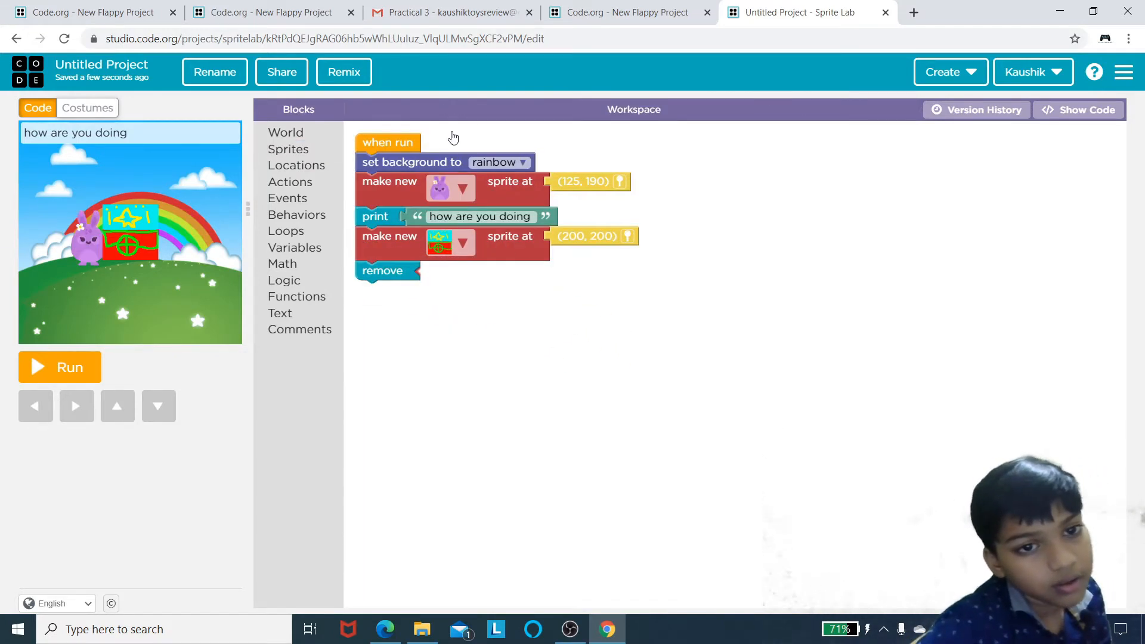
pyautogui.click(327, 153)
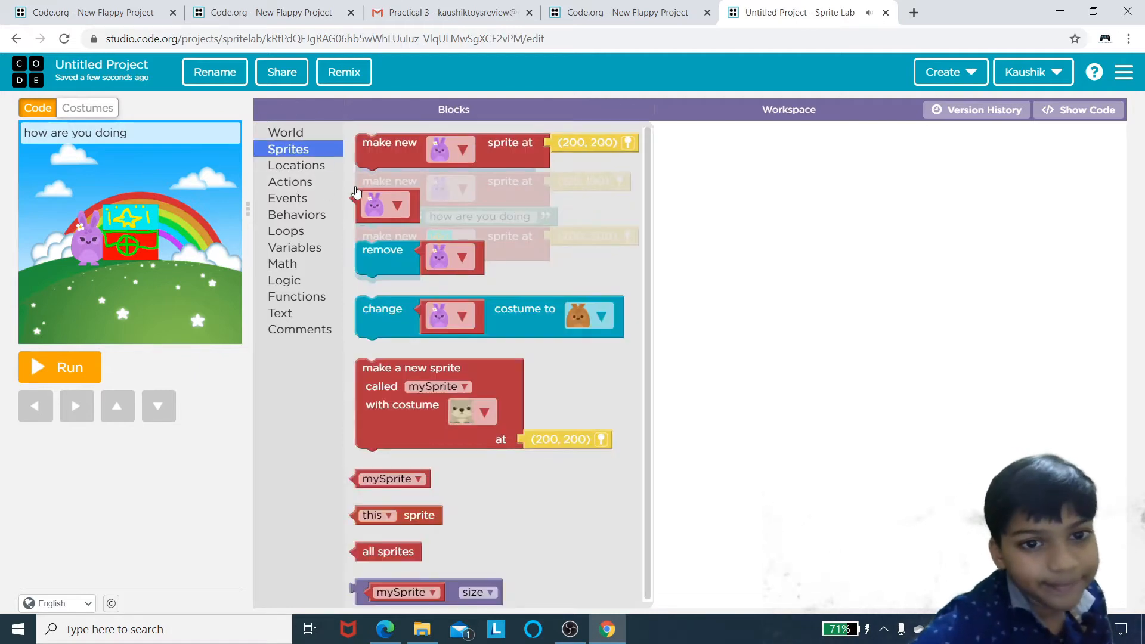
pyautogui.moveTo(367, 196); pyautogui.dragTo(256, 241)
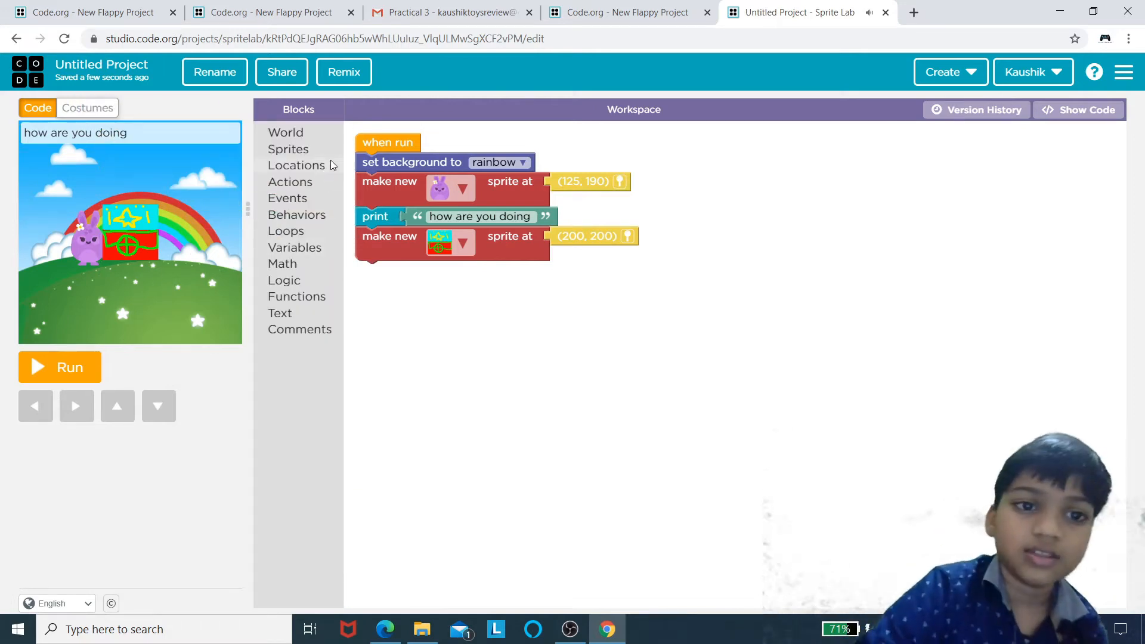
# Step: Append a change costume block to the program that switches the custom-drawn red and blue sprite to the blue teapot costume
pyautogui.click(299, 149)
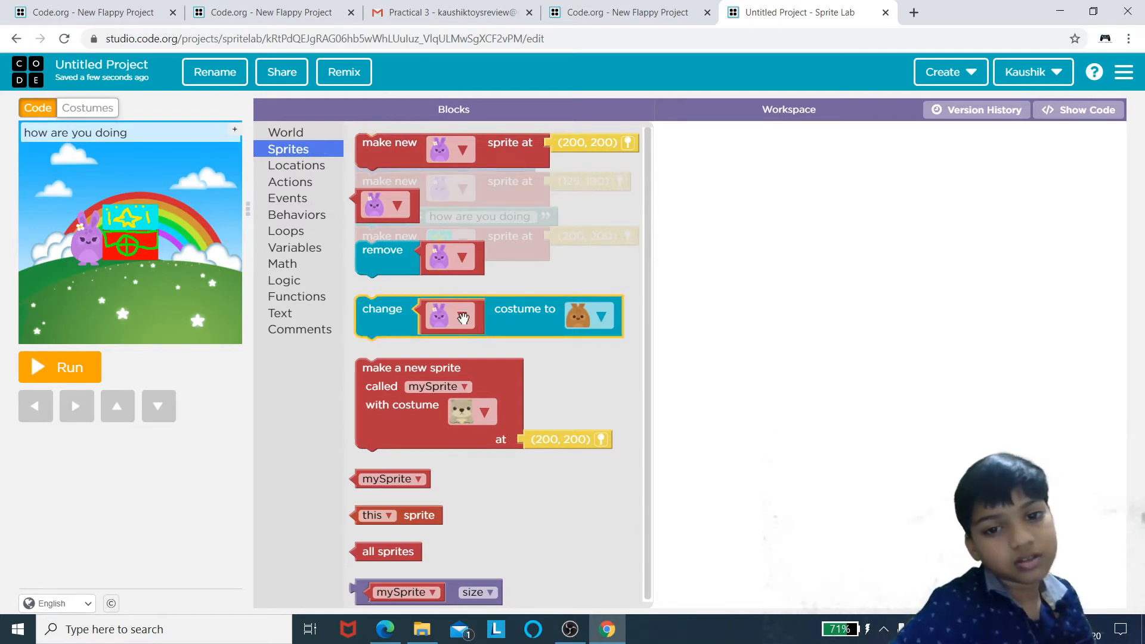
pyautogui.moveTo(377, 327); pyautogui.dragTo(377, 293)
pyautogui.click(464, 270)
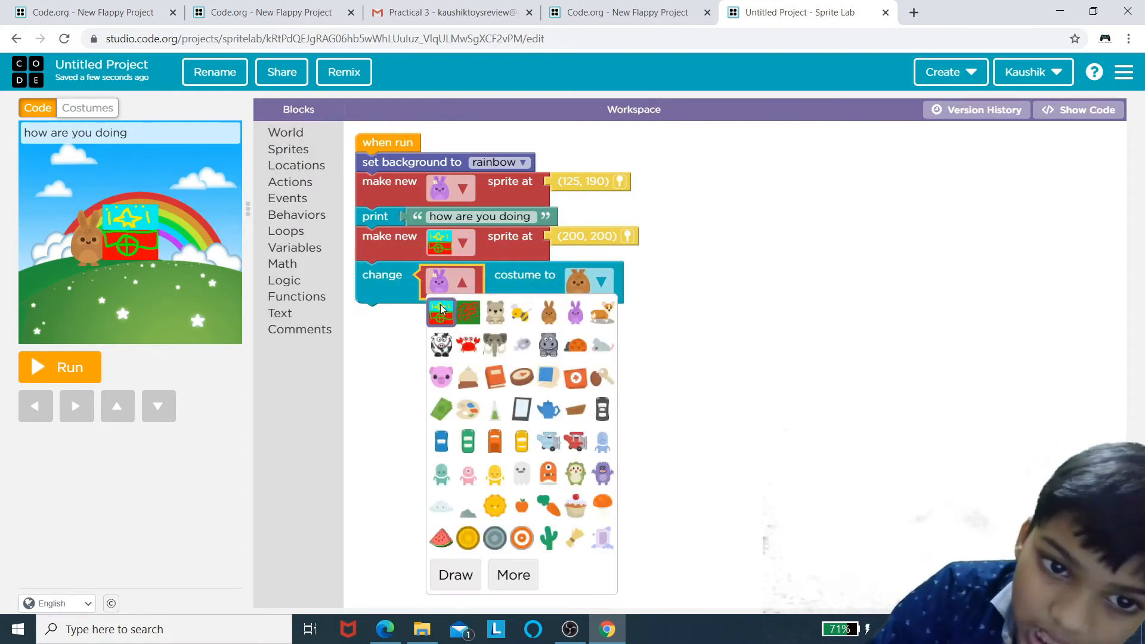
pyautogui.click(439, 309)
pyautogui.click(591, 277)
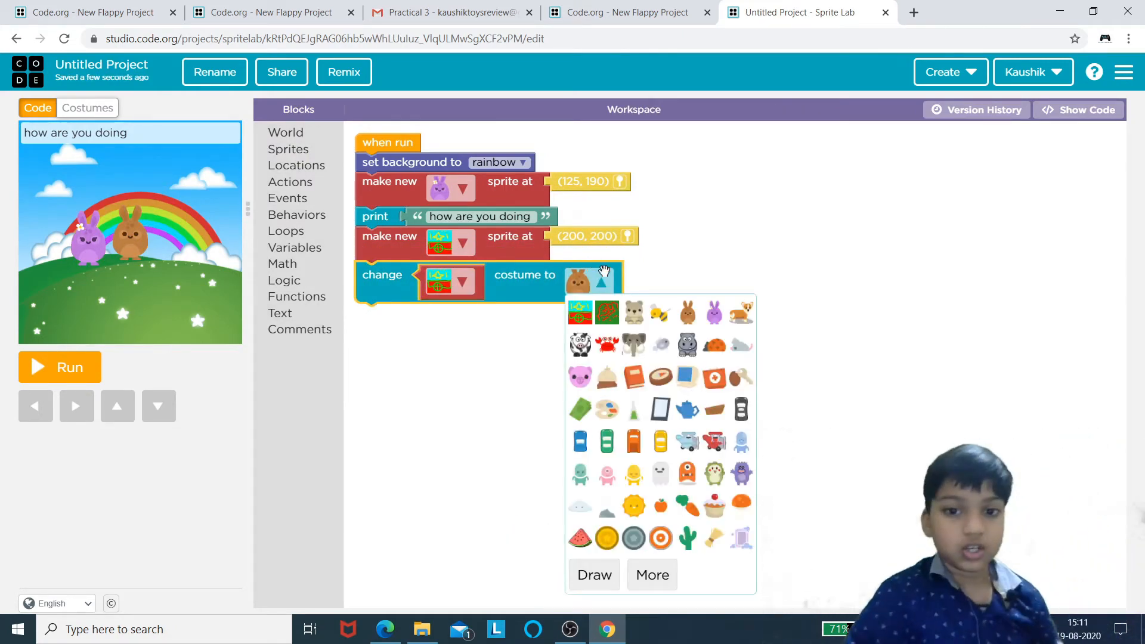
pyautogui.click(687, 409)
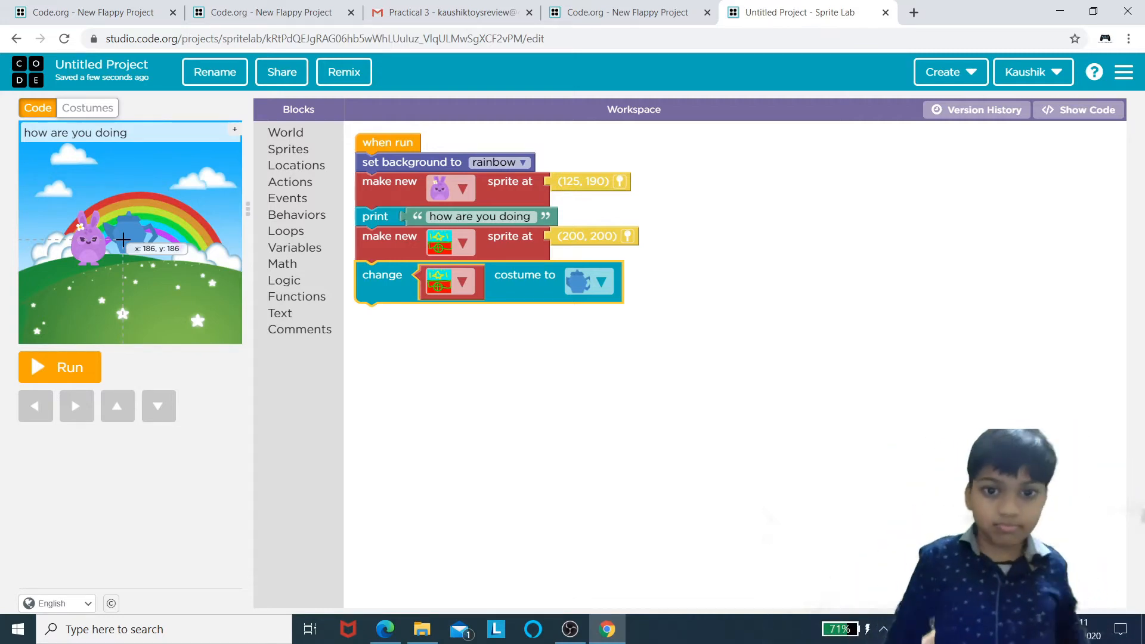
# Step: Try the round brown compass costume and the tablet costume in the change costume block
pyautogui.click(602, 282)
pyautogui.click(661, 379)
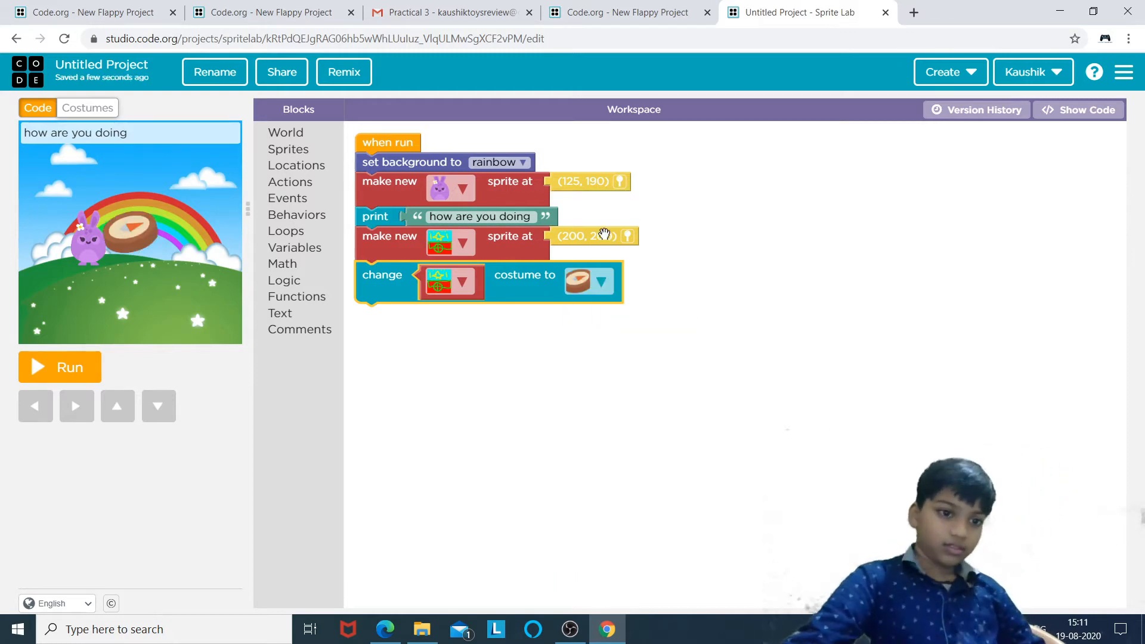
pyautogui.click(600, 289)
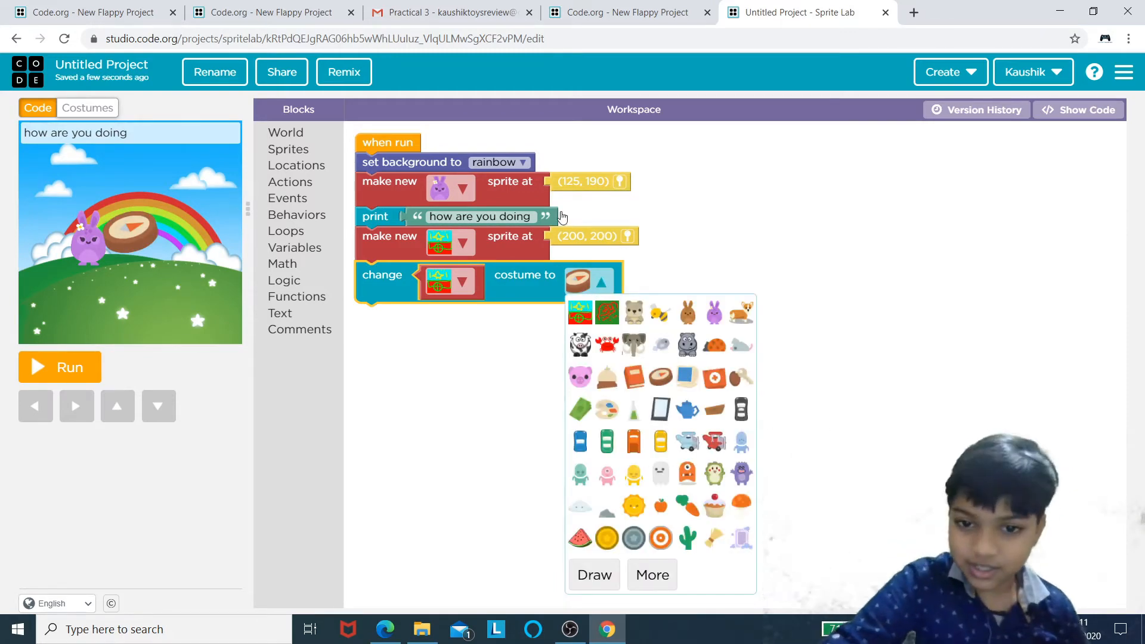
pyautogui.click(666, 409)
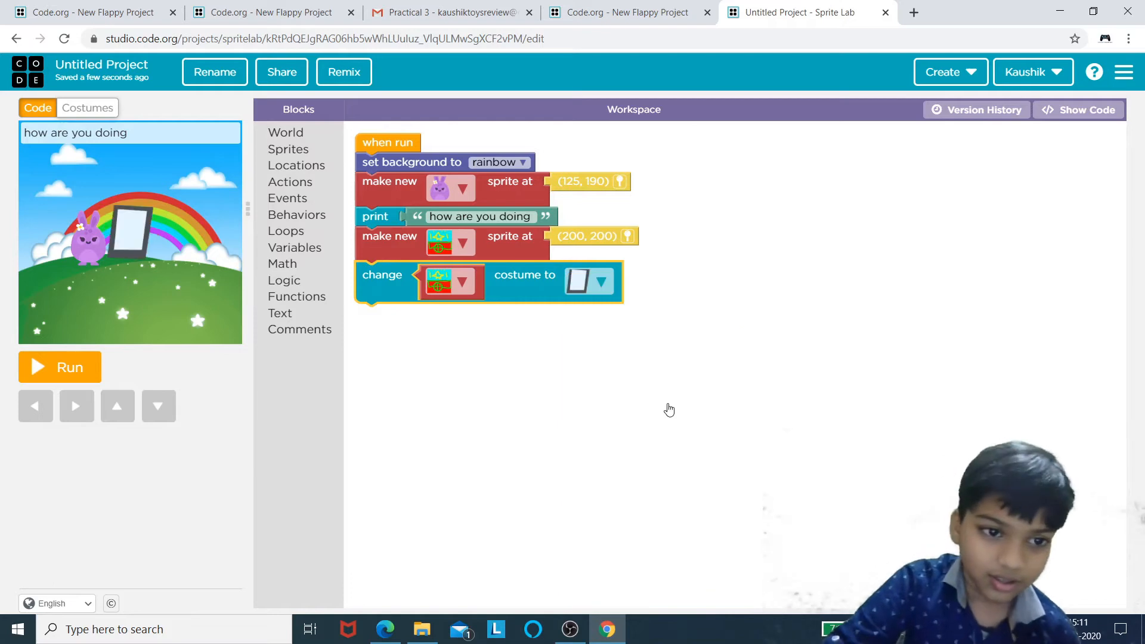
pyautogui.click(595, 289)
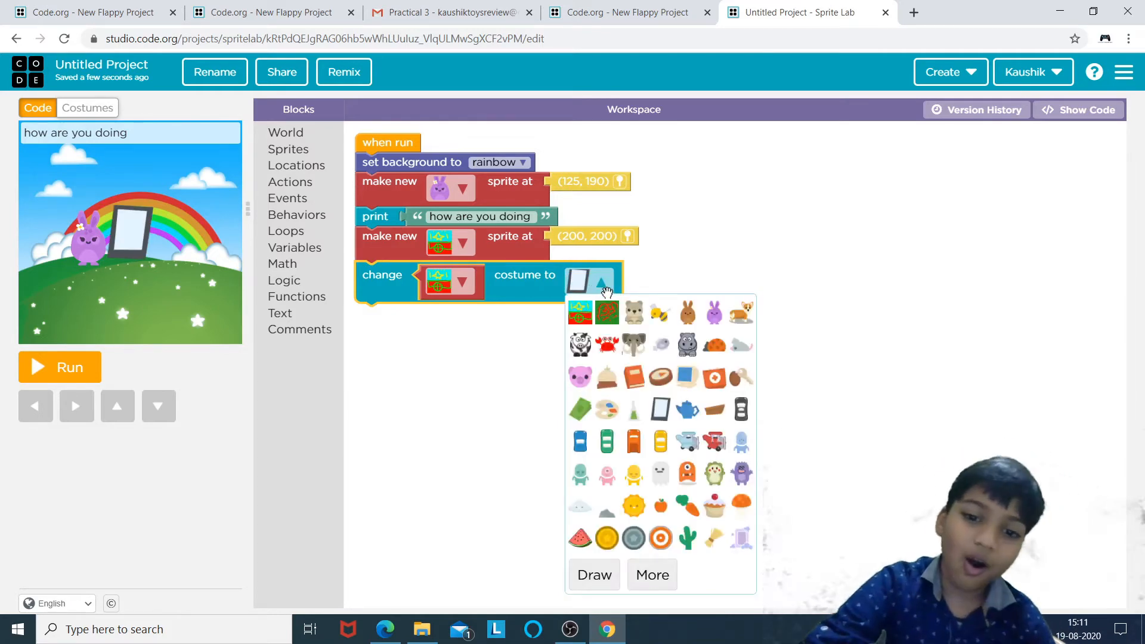
pyautogui.click(815, 393)
# Step: Create a blank custom costume and draw a black frame around the canvas edges with a thick band along the bottom
pyautogui.click(108, 114)
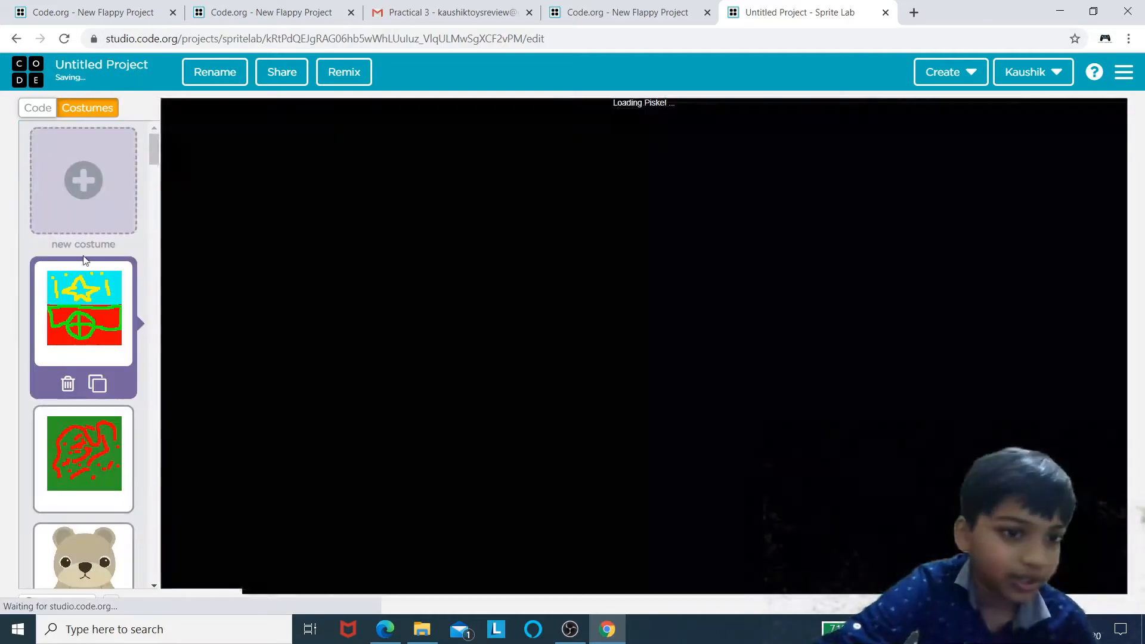
pyautogui.click(84, 180)
pyautogui.click(254, 221)
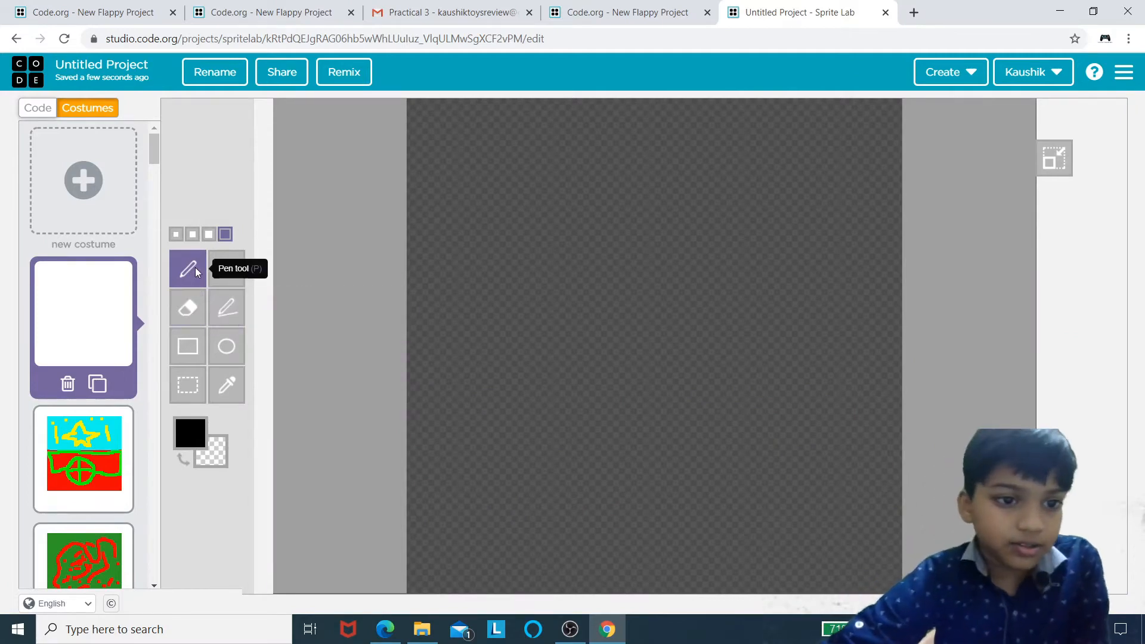
pyautogui.click(191, 432)
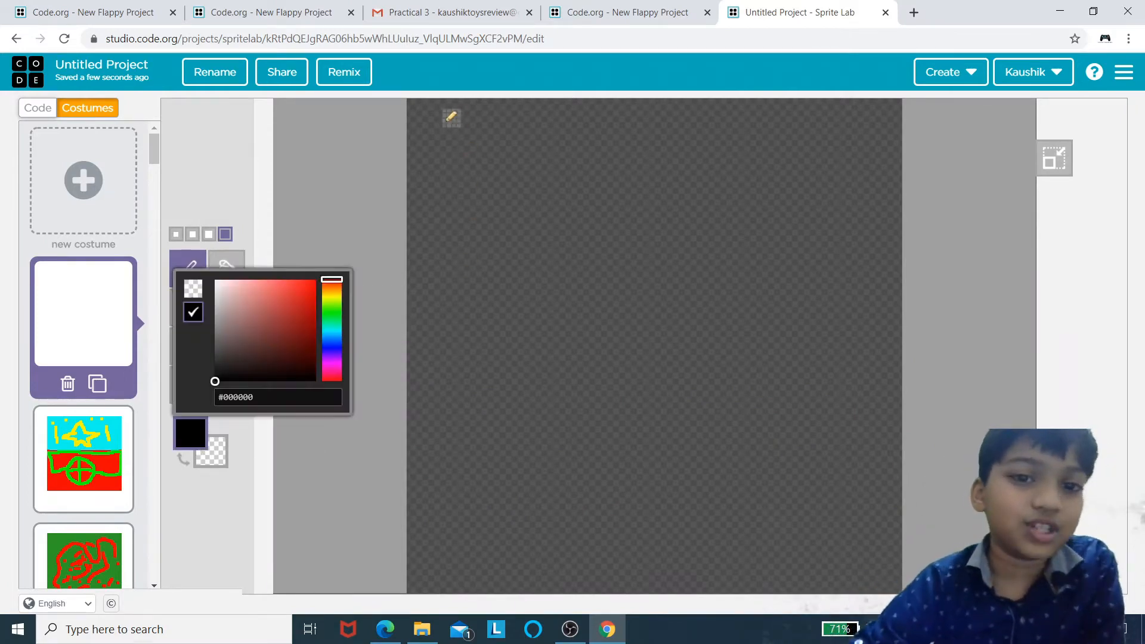
pyautogui.moveTo(424, 109); pyautogui.dragTo(425, 414)
pyautogui.moveTo(419, 215)
pyautogui.mouseDown()
pyautogui.moveTo(422, 603)
pyautogui.moveTo(432, 558)
pyautogui.mouseUp()
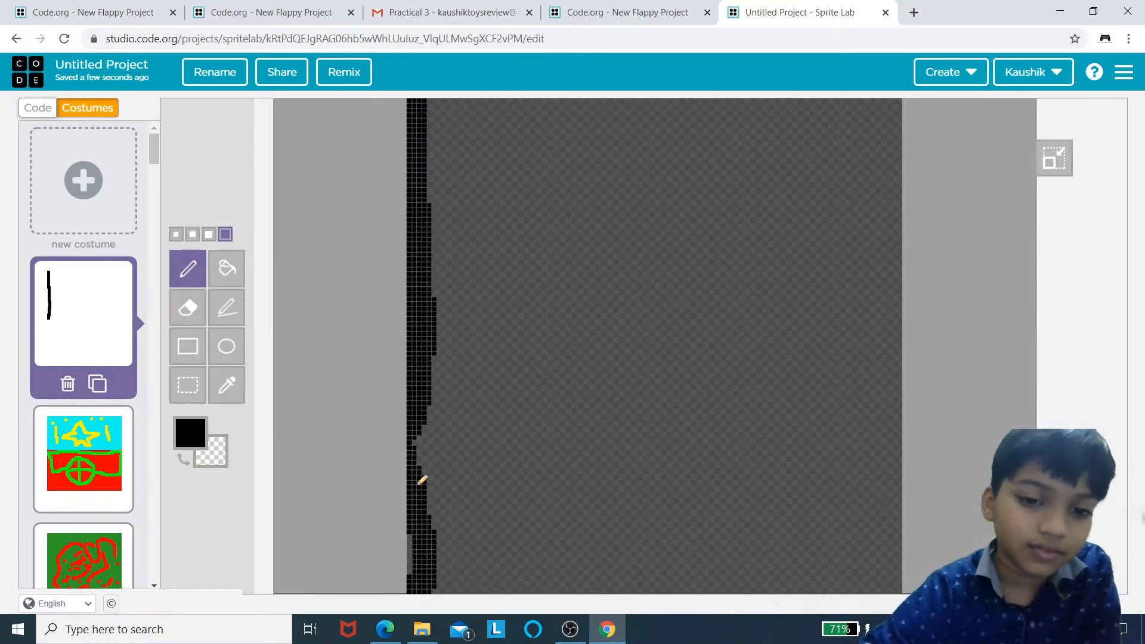
pyautogui.moveTo(423, 480)
pyautogui.mouseDown()
pyautogui.moveTo(419, 396)
pyautogui.moveTo(414, 567)
pyautogui.moveTo(474, 585)
pyautogui.moveTo(784, 574)
pyautogui.mouseUp()
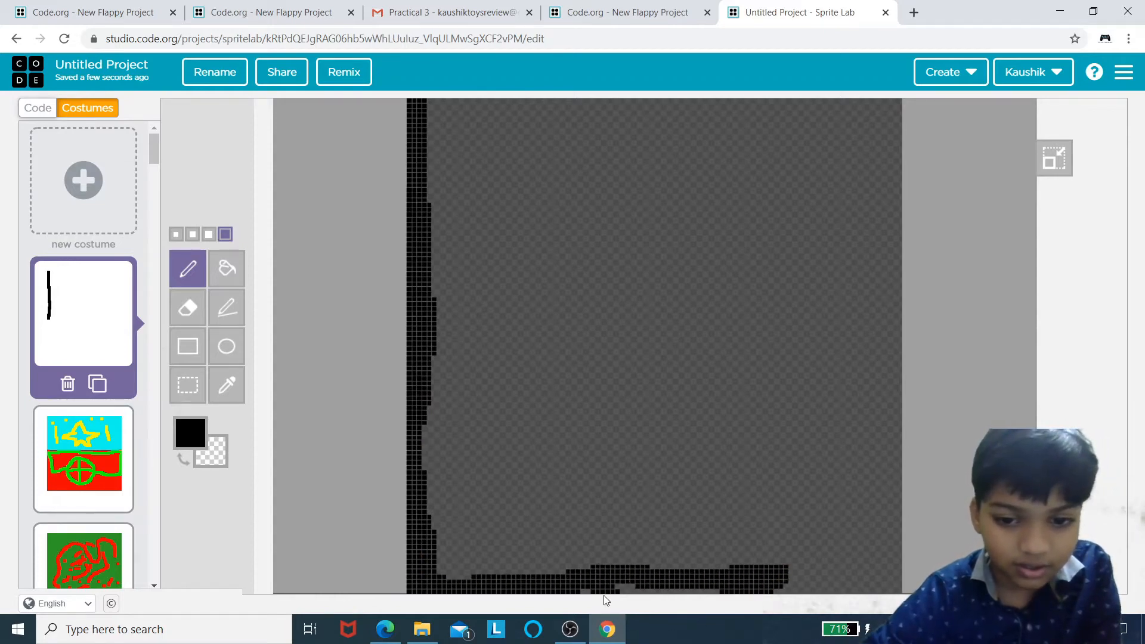
pyautogui.moveTo(661, 586)
pyautogui.mouseDown()
pyautogui.moveTo(903, 578)
pyautogui.moveTo(899, 103)
pyautogui.moveTo(435, 106)
pyautogui.mouseUp()
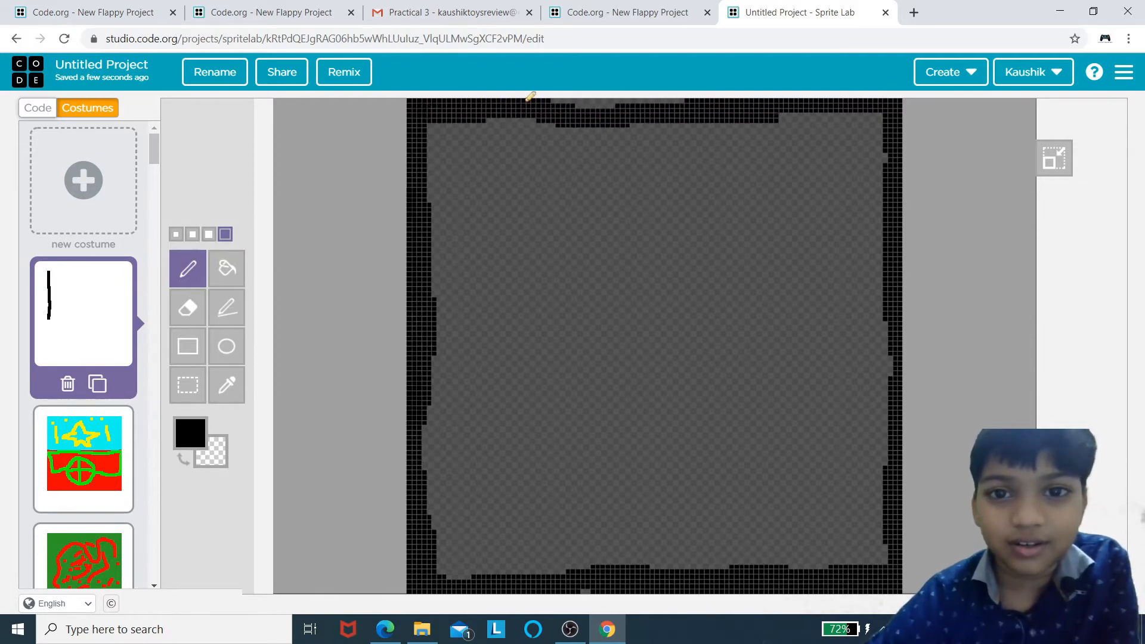
pyautogui.moveTo(530, 96); pyautogui.dragTo(728, 98)
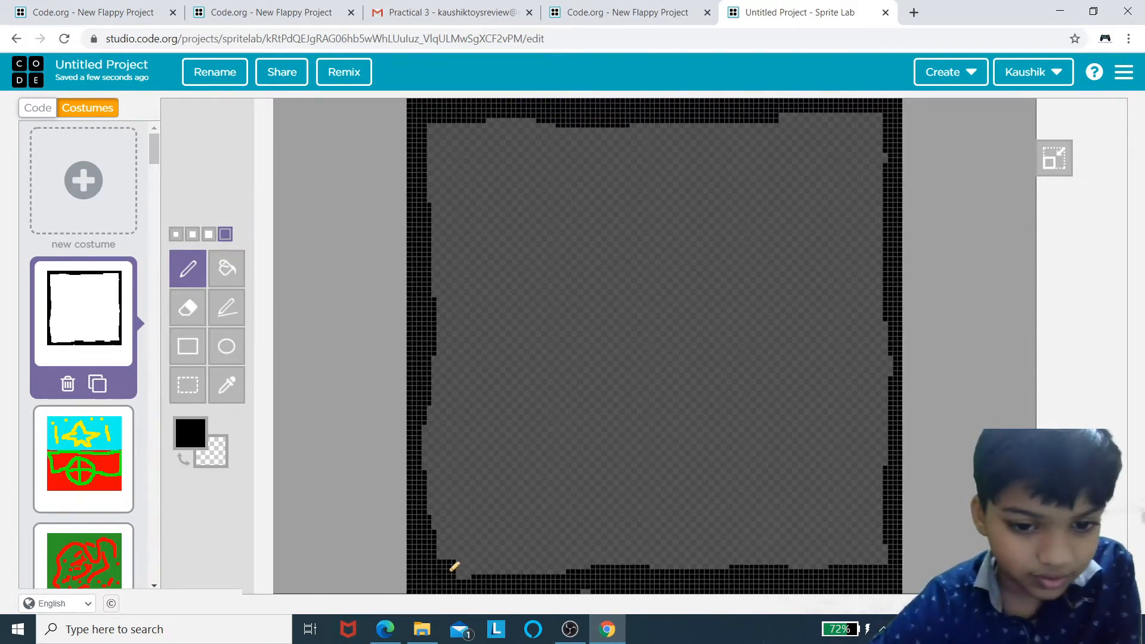
pyautogui.moveTo(446, 531)
pyautogui.mouseDown()
pyautogui.moveTo(885, 519)
pyautogui.moveTo(769, 564)
pyautogui.moveTo(519, 535)
pyautogui.moveTo(842, 539)
pyautogui.moveTo(563, 557)
pyautogui.moveTo(486, 542)
pyautogui.moveTo(547, 566)
pyautogui.mouseUp()
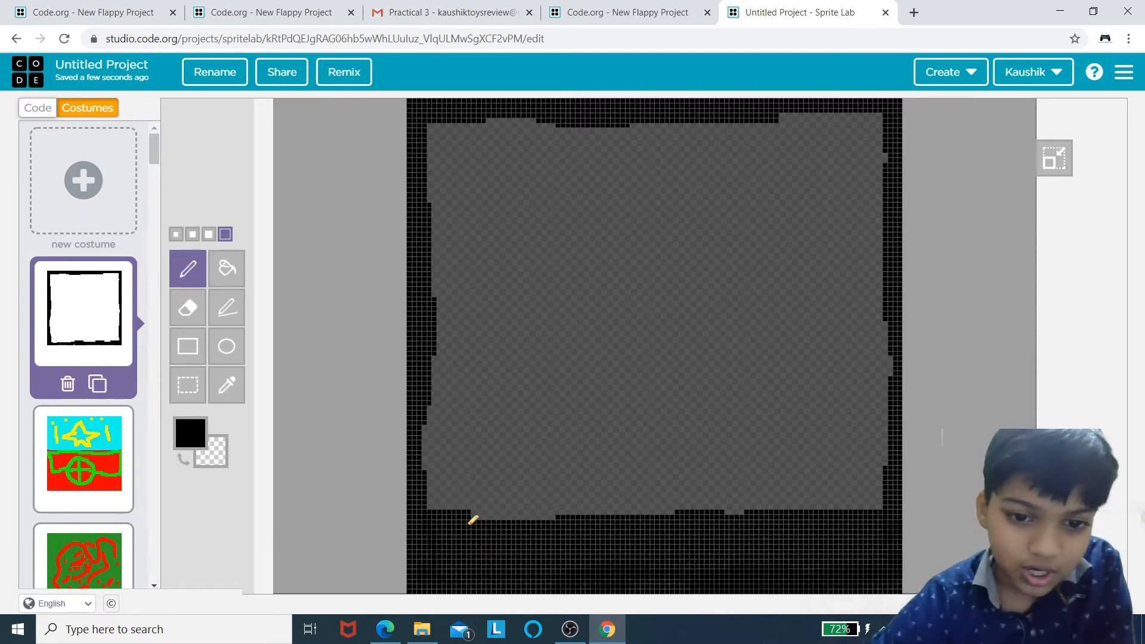
pyautogui.moveTo(470, 522); pyautogui.dragTo(552, 523)
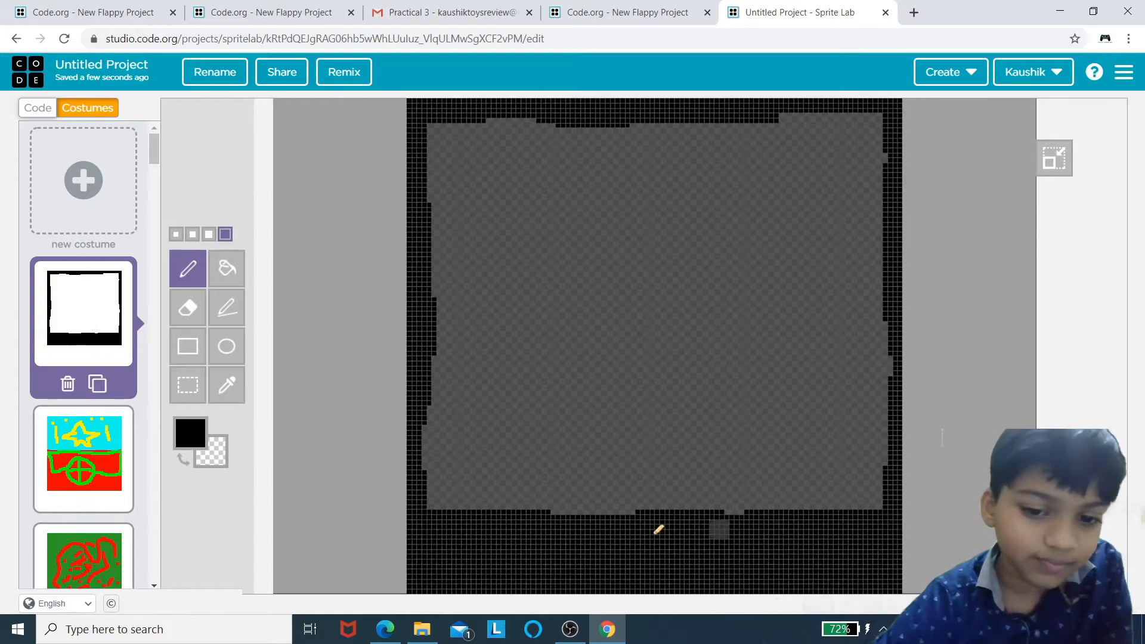
# Step: Draw a wide white ellipse outline in the middle of the costume's black bottom band
pyautogui.click(221, 344)
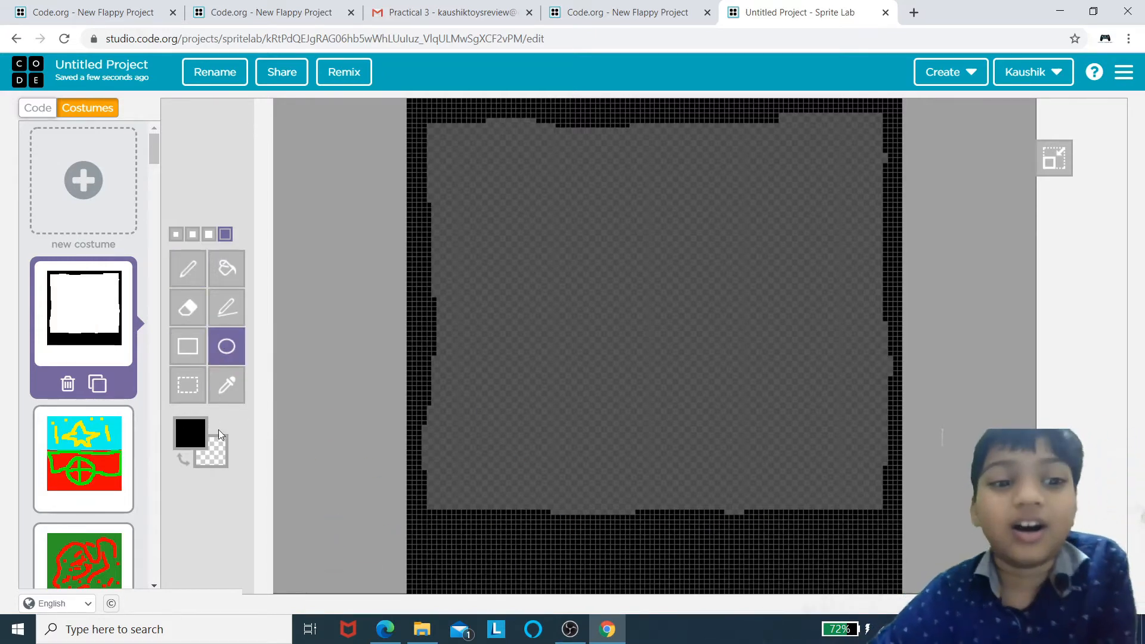
pyautogui.click(202, 434)
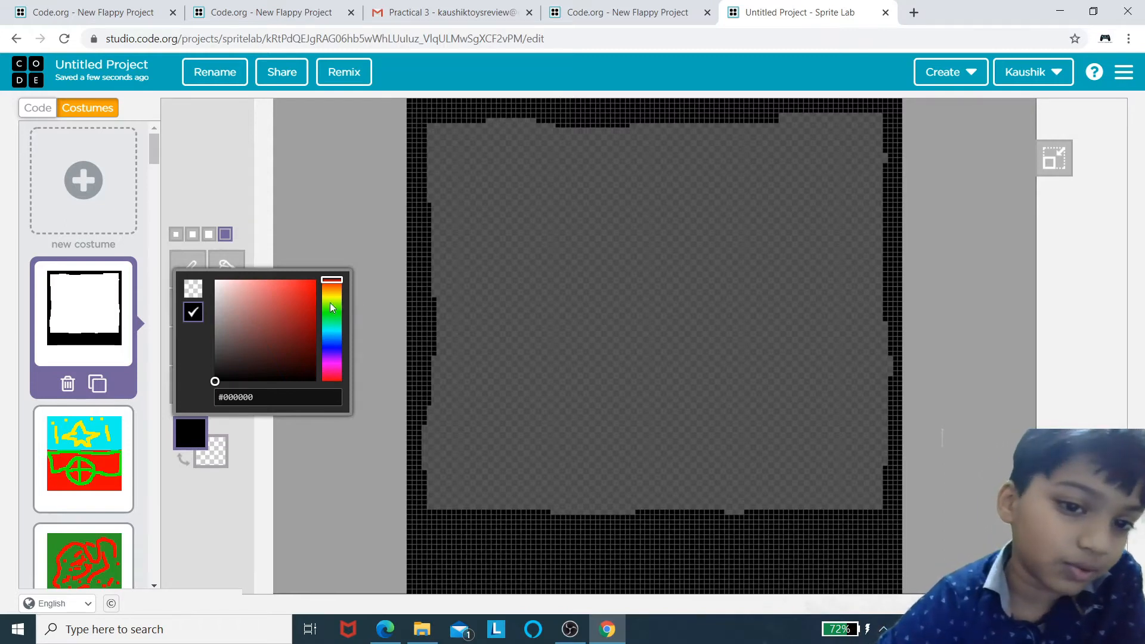
pyautogui.moveTo(264, 296); pyautogui.dragTo(204, 271)
pyautogui.click(378, 190)
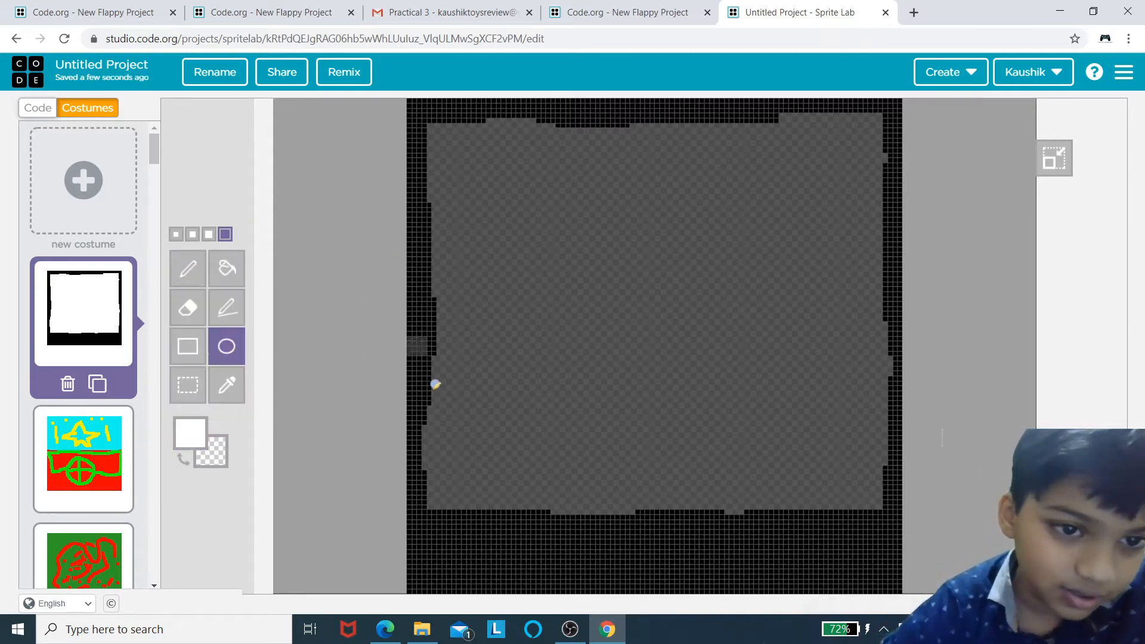
pyautogui.moveTo(567, 532)
pyautogui.mouseDown()
pyautogui.moveTo(649, 576)
pyautogui.moveTo(661, 603)
pyautogui.moveTo(759, 605)
pyautogui.mouseUp()
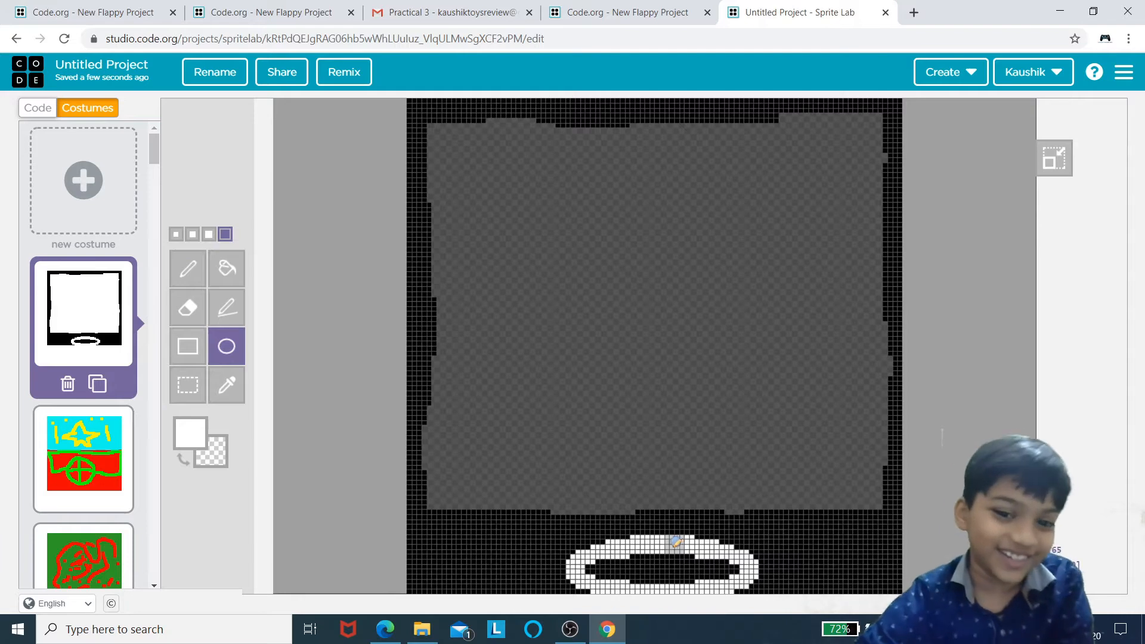
# Step: Return to the code and set the change costume block's new costume to the hand-drawn black frame
pyautogui.click(27, 106)
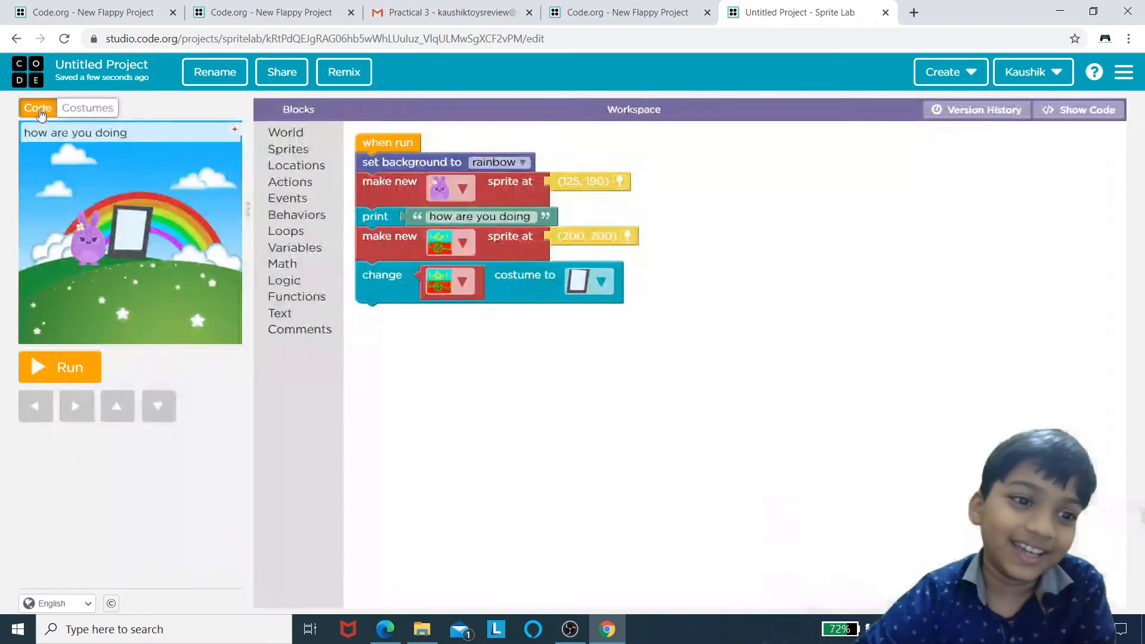
pyautogui.click(576, 284)
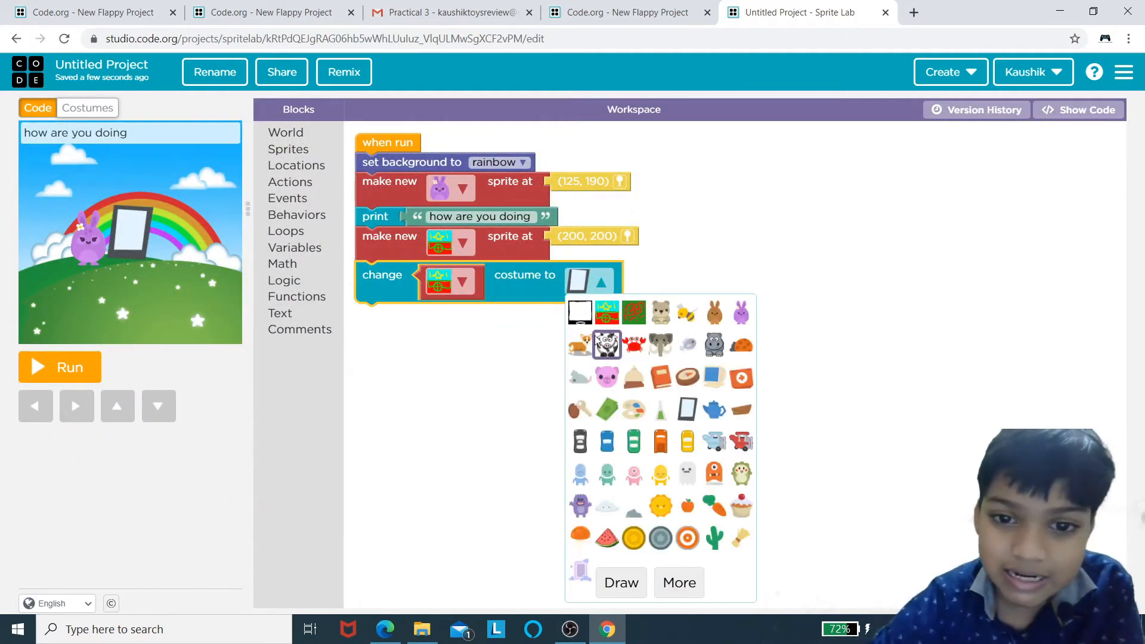
pyautogui.click(580, 311)
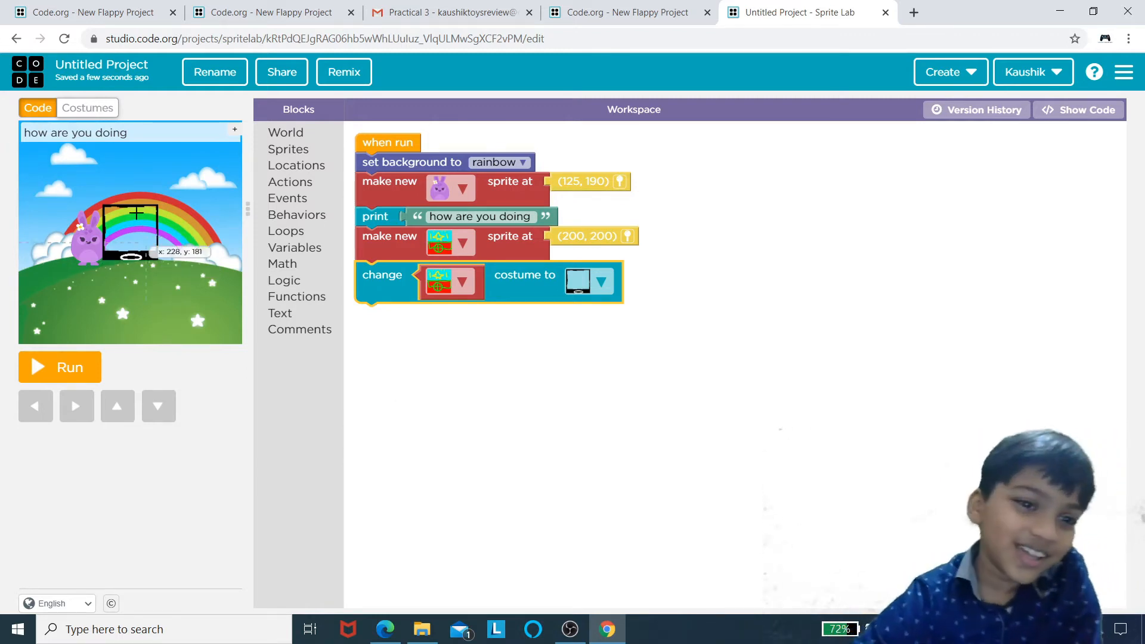
# Step: Reopen the black frame costume for editing and paint everything above its black bottom band solid white with the largest brush
pyautogui.click(89, 107)
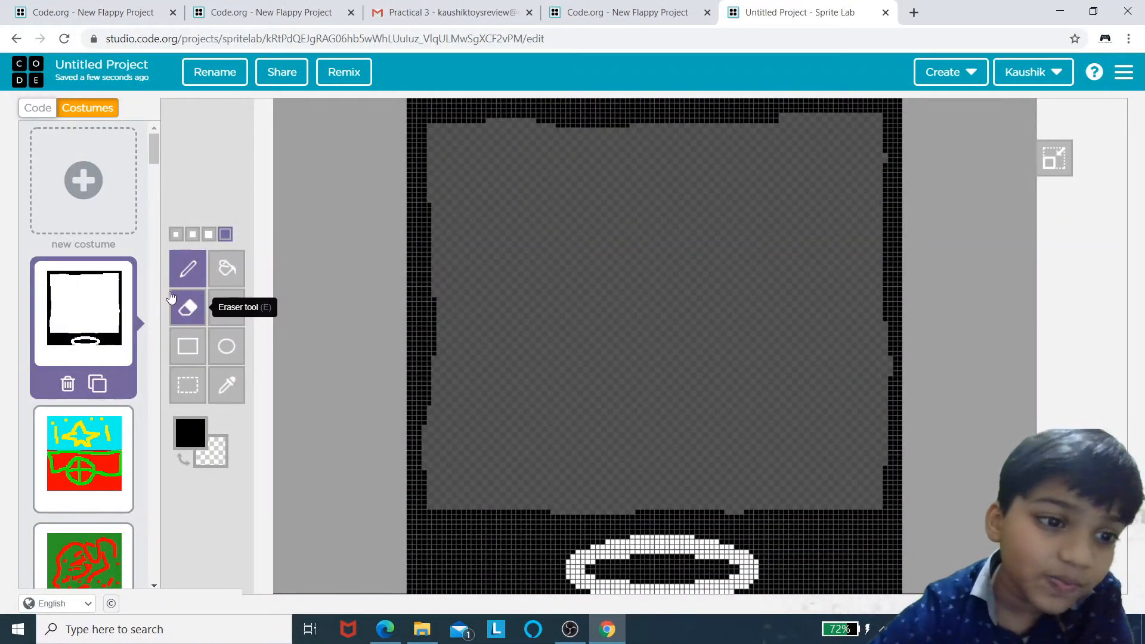
pyautogui.click(192, 434)
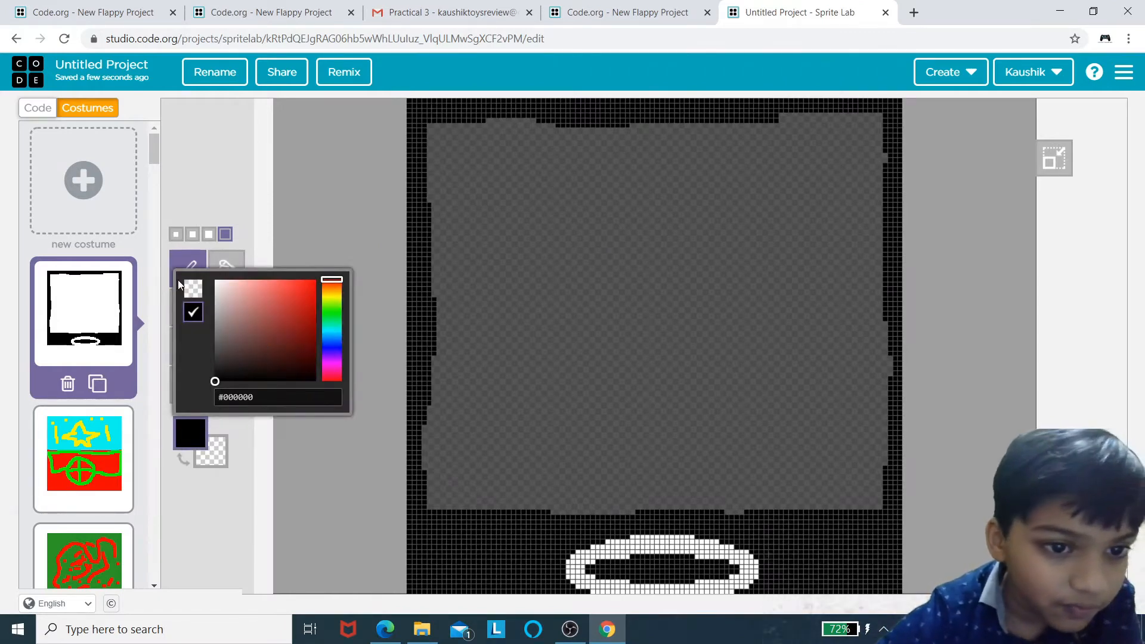
pyautogui.moveTo(330, 282); pyautogui.dragTo(317, 288)
pyautogui.moveTo(218, 286); pyautogui.dragTo(201, 231)
pyautogui.click(332, 176)
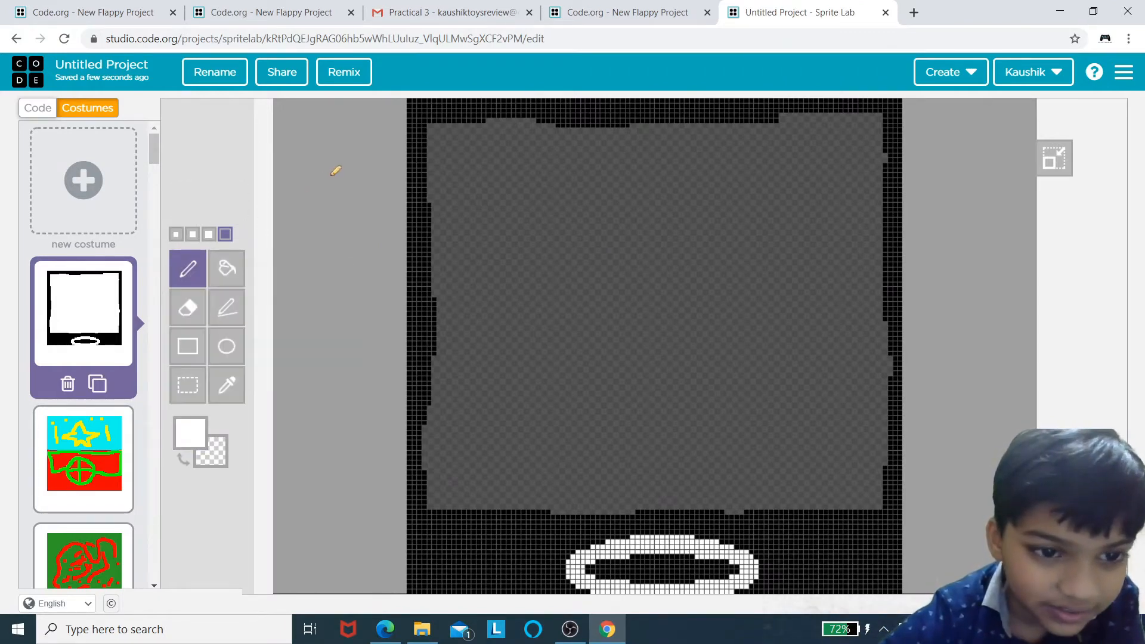
pyautogui.click(442, 140)
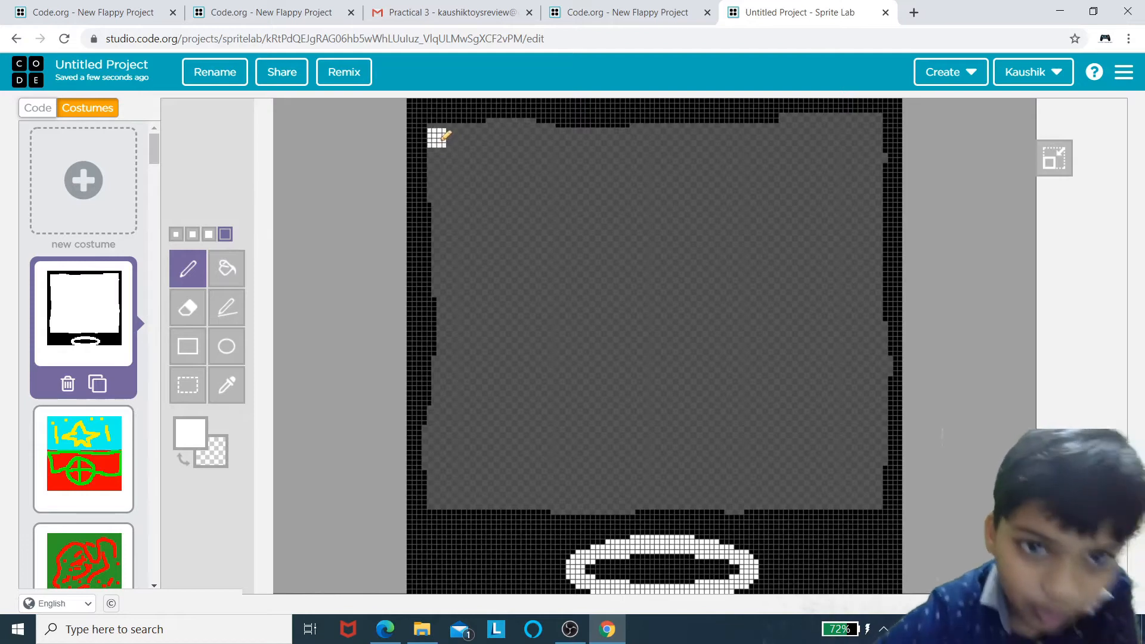
pyautogui.moveTo(445, 132)
pyautogui.mouseDown()
pyautogui.moveTo(689, 170)
pyautogui.moveTo(588, 157)
pyautogui.moveTo(546, 128)
pyautogui.moveTo(823, 141)
pyautogui.moveTo(692, 143)
pyautogui.moveTo(871, 128)
pyautogui.moveTo(802, 122)
pyautogui.moveTo(882, 115)
pyautogui.moveTo(898, 501)
pyautogui.moveTo(865, 358)
pyautogui.moveTo(892, 334)
pyautogui.moveTo(835, 220)
pyautogui.moveTo(786, 192)
pyautogui.moveTo(788, 144)
pyautogui.moveTo(537, 203)
pyautogui.moveTo(429, 173)
pyautogui.moveTo(448, 161)
pyautogui.moveTo(433, 412)
pyautogui.moveTo(417, 104)
pyautogui.moveTo(466, 99)
pyautogui.moveTo(498, 280)
pyautogui.moveTo(421, 495)
pyautogui.moveTo(817, 504)
pyautogui.moveTo(931, 468)
pyautogui.moveTo(893, 490)
pyautogui.moveTo(581, 357)
pyautogui.moveTo(519, 310)
pyautogui.moveTo(459, 104)
pyautogui.moveTo(415, 215)
pyautogui.moveTo(520, 267)
pyautogui.moveTo(480, 179)
pyautogui.moveTo(478, 346)
pyautogui.mouseUp()
pyautogui.moveTo(504, 282)
pyautogui.mouseDown()
pyautogui.moveTo(537, 191)
pyautogui.moveTo(549, 104)
pyautogui.moveTo(821, 98)
pyautogui.moveTo(542, 87)
pyautogui.moveTo(835, 132)
pyautogui.moveTo(409, 127)
pyautogui.moveTo(767, 122)
pyautogui.mouseUp()
pyautogui.moveTo(835, 100)
pyautogui.mouseDown()
pyautogui.moveTo(862, 105)
pyautogui.moveTo(895, 156)
pyautogui.moveTo(906, 205)
pyautogui.mouseUp()
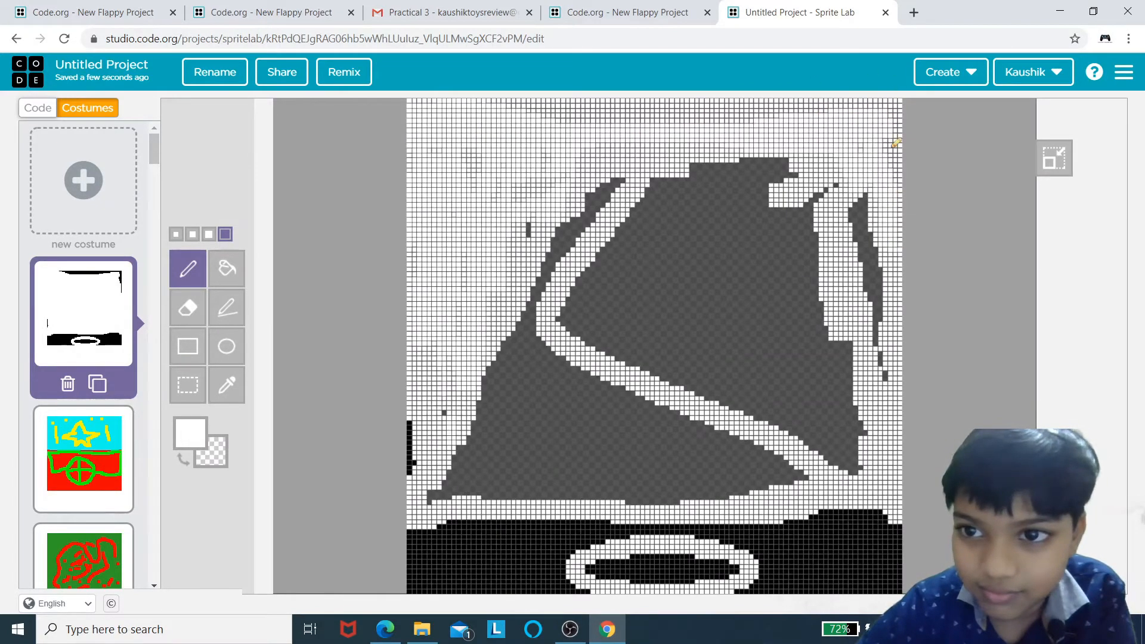
pyautogui.moveTo(895, 143)
pyautogui.mouseDown()
pyautogui.moveTo(868, 308)
pyautogui.moveTo(883, 344)
pyautogui.moveTo(853, 385)
pyautogui.moveTo(854, 439)
pyautogui.moveTo(588, 481)
pyautogui.moveTo(661, 490)
pyautogui.moveTo(745, 478)
pyautogui.moveTo(636, 492)
pyautogui.moveTo(877, 468)
pyautogui.moveTo(489, 382)
pyautogui.moveTo(418, 429)
pyautogui.moveTo(408, 477)
pyautogui.moveTo(448, 418)
pyautogui.moveTo(464, 502)
pyautogui.moveTo(593, 482)
pyautogui.moveTo(613, 452)
pyautogui.moveTo(555, 403)
pyautogui.moveTo(478, 439)
pyautogui.moveTo(462, 464)
pyautogui.moveTo(495, 457)
pyautogui.moveTo(537, 469)
pyautogui.moveTo(697, 422)
pyautogui.moveTo(656, 441)
pyautogui.moveTo(666, 451)
pyautogui.moveTo(826, 440)
pyautogui.moveTo(704, 370)
pyautogui.moveTo(795, 425)
pyautogui.mouseUp()
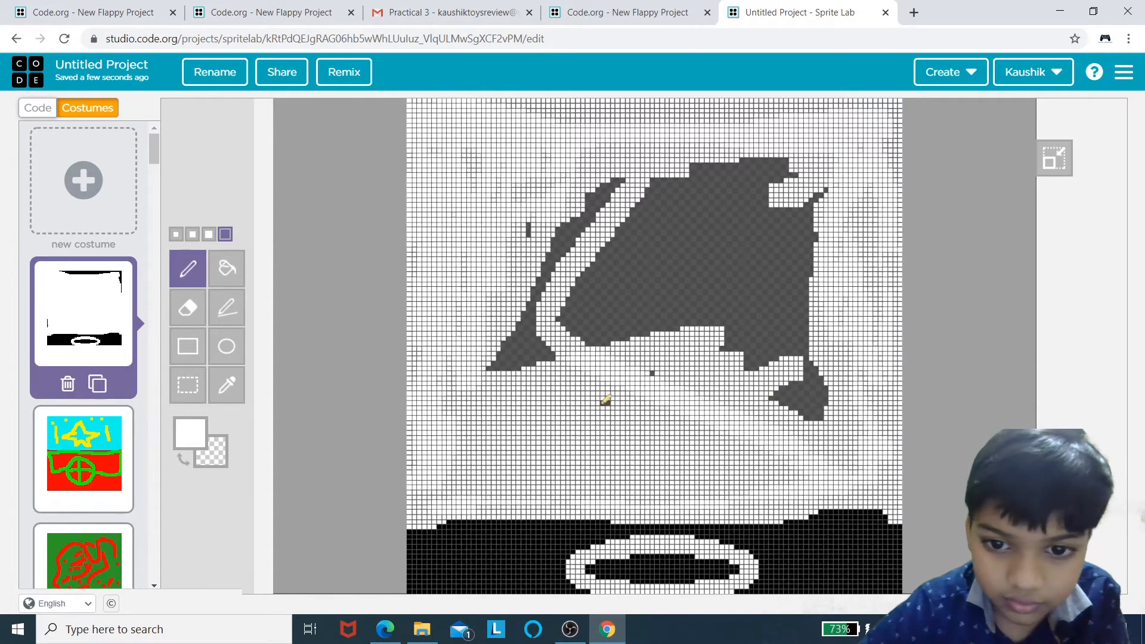
pyautogui.moveTo(605, 400)
pyautogui.mouseDown()
pyautogui.moveTo(739, 340)
pyautogui.moveTo(575, 297)
pyautogui.moveTo(547, 215)
pyautogui.moveTo(490, 399)
pyautogui.moveTo(548, 356)
pyautogui.moveTo(528, 347)
pyautogui.moveTo(624, 227)
pyautogui.moveTo(564, 234)
pyautogui.moveTo(588, 256)
pyautogui.moveTo(615, 182)
pyautogui.moveTo(545, 463)
pyautogui.moveTo(570, 353)
pyautogui.moveTo(519, 377)
pyautogui.moveTo(704, 239)
pyautogui.moveTo(733, 125)
pyautogui.moveTo(686, 205)
pyautogui.moveTo(626, 145)
pyautogui.moveTo(638, 239)
pyautogui.moveTo(757, 358)
pyautogui.moveTo(798, 134)
pyautogui.moveTo(823, 281)
pyautogui.moveTo(787, 405)
pyautogui.moveTo(780, 352)
pyautogui.moveTo(776, 417)
pyautogui.moveTo(811, 460)
pyautogui.moveTo(769, 245)
pyautogui.moveTo(649, 294)
pyautogui.moveTo(781, 172)
pyautogui.moveTo(779, 151)
pyautogui.moveTo(686, 334)
pyautogui.moveTo(664, 314)
pyautogui.moveTo(770, 204)
pyautogui.moveTo(737, 339)
pyautogui.mouseUp()
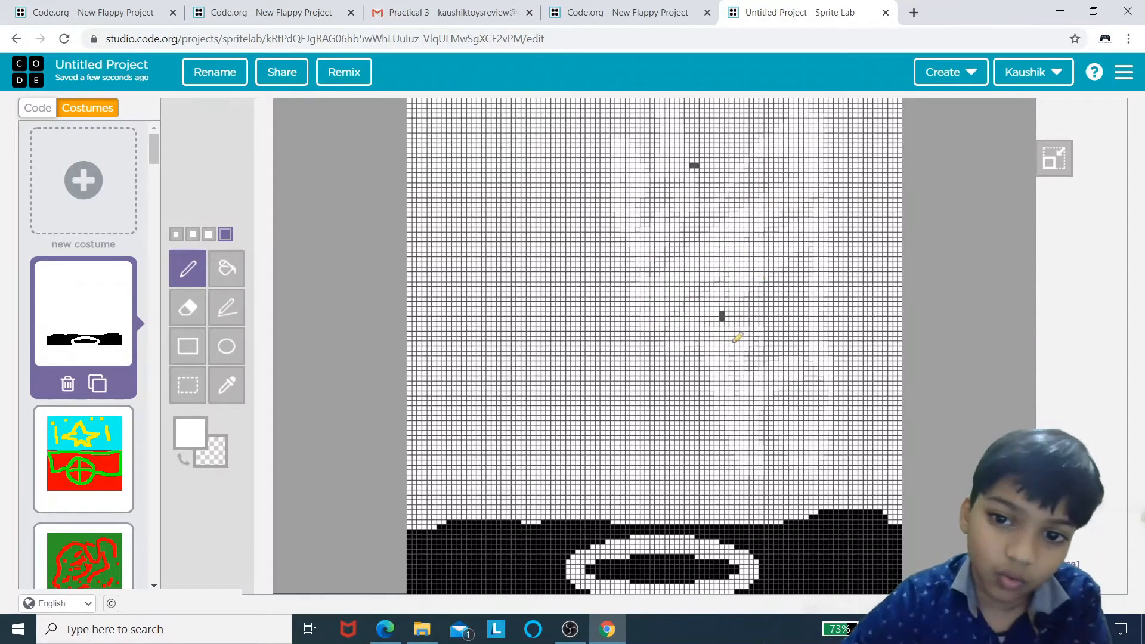
pyautogui.click(693, 168)
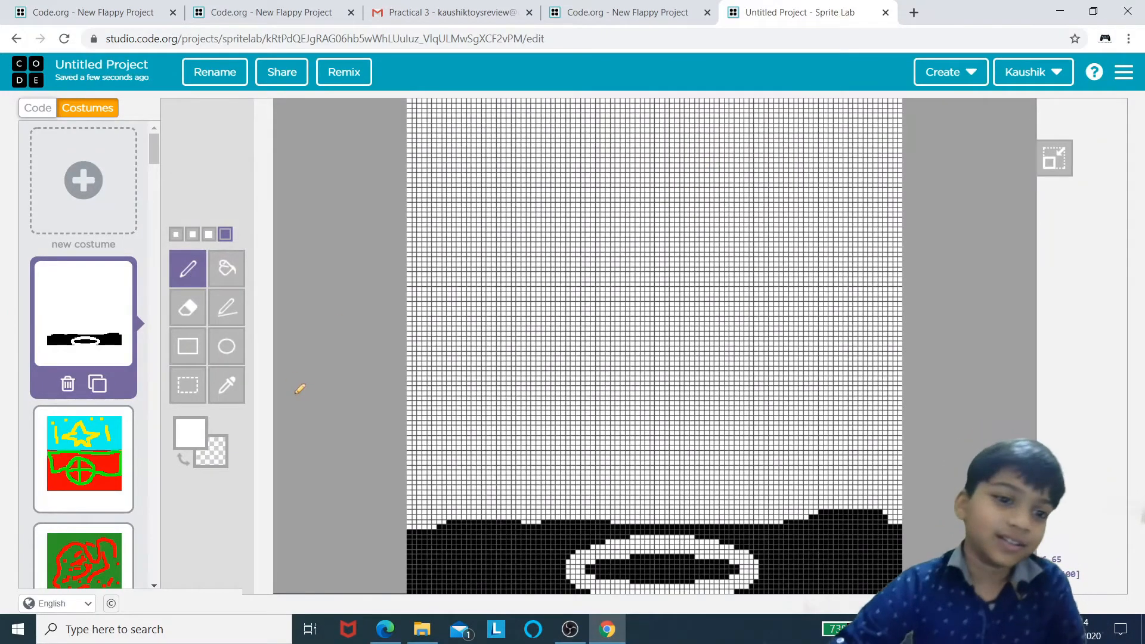
# Step: Paint a small solid red (#ff1400) square near the upper-left corner of the costume's white area
pyautogui.click(189, 433)
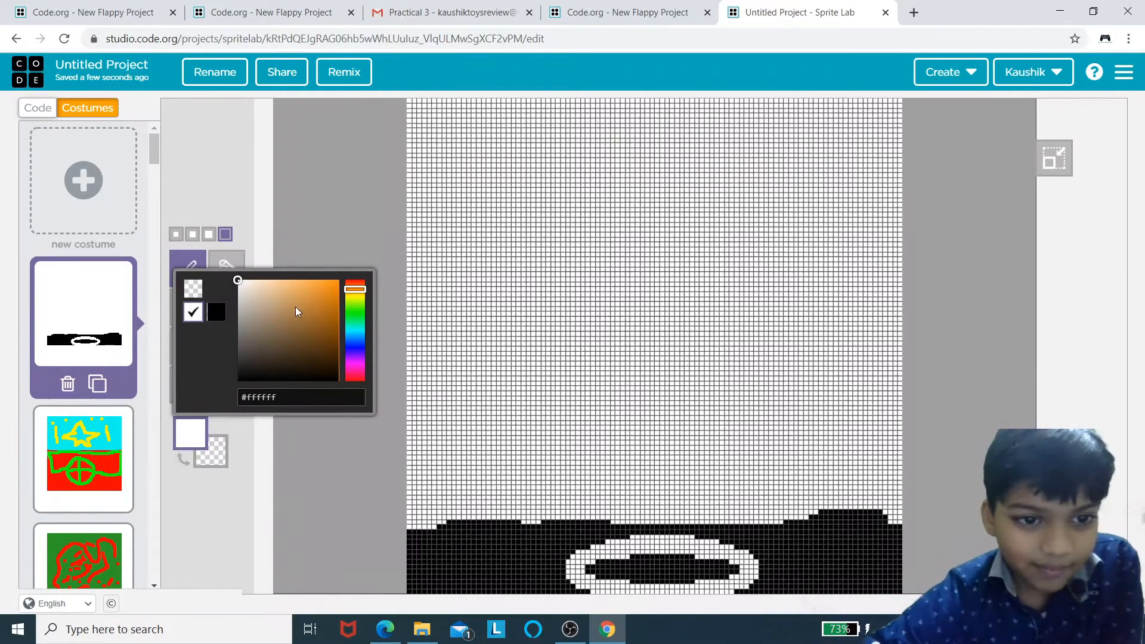
pyautogui.moveTo(361, 294); pyautogui.dragTo(363, 287)
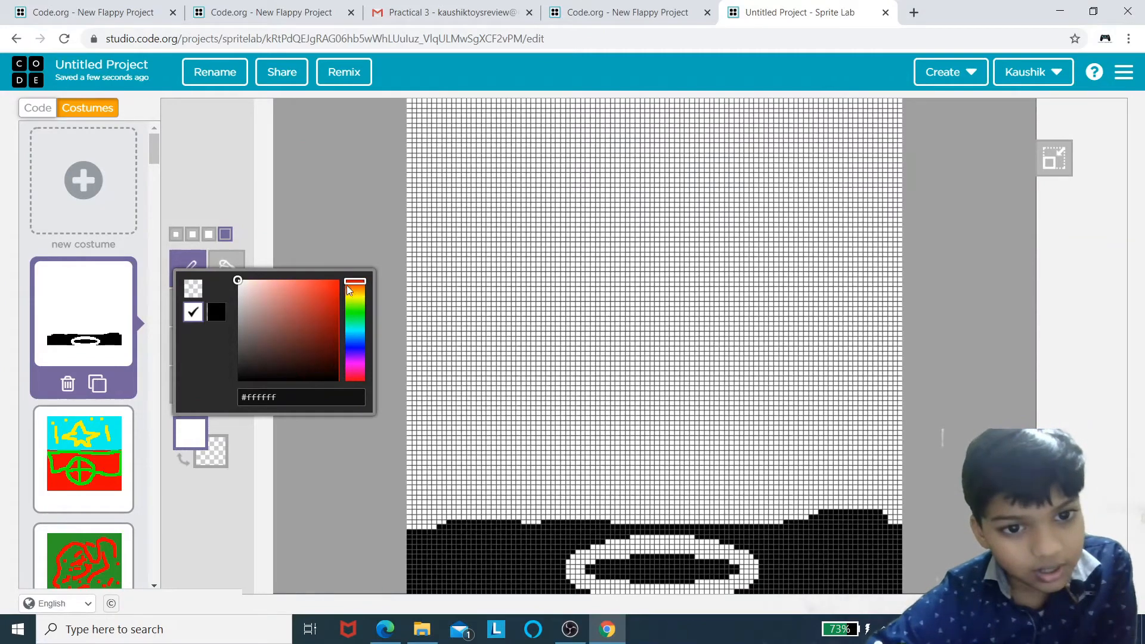
pyautogui.click(337, 283)
pyautogui.click(379, 191)
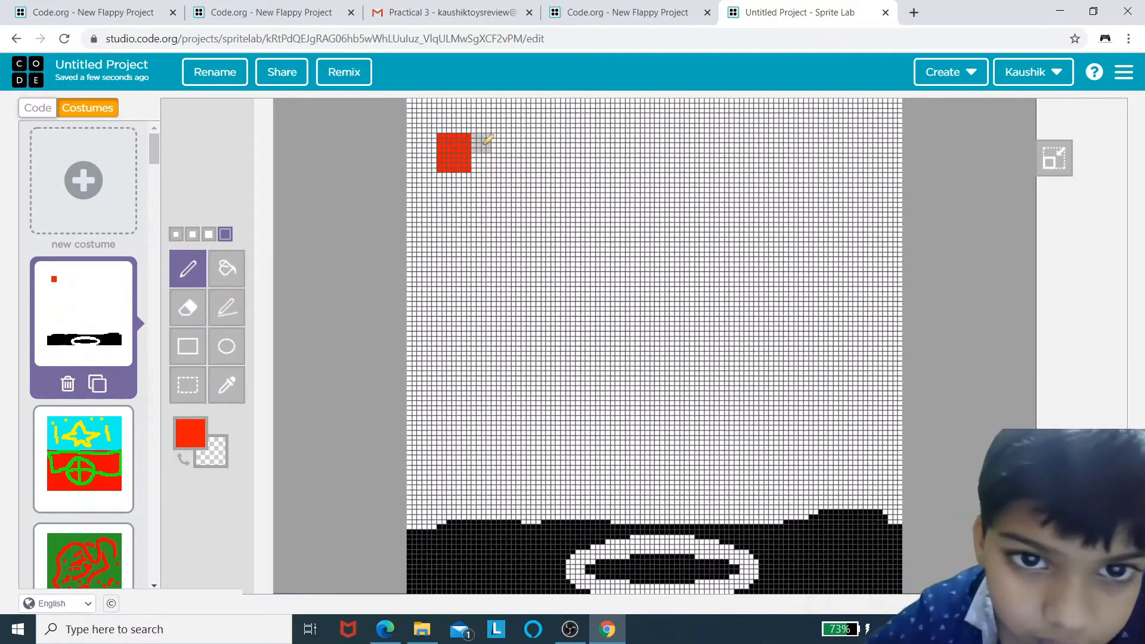
pyautogui.moveTo(482, 143); pyautogui.dragTo(483, 157)
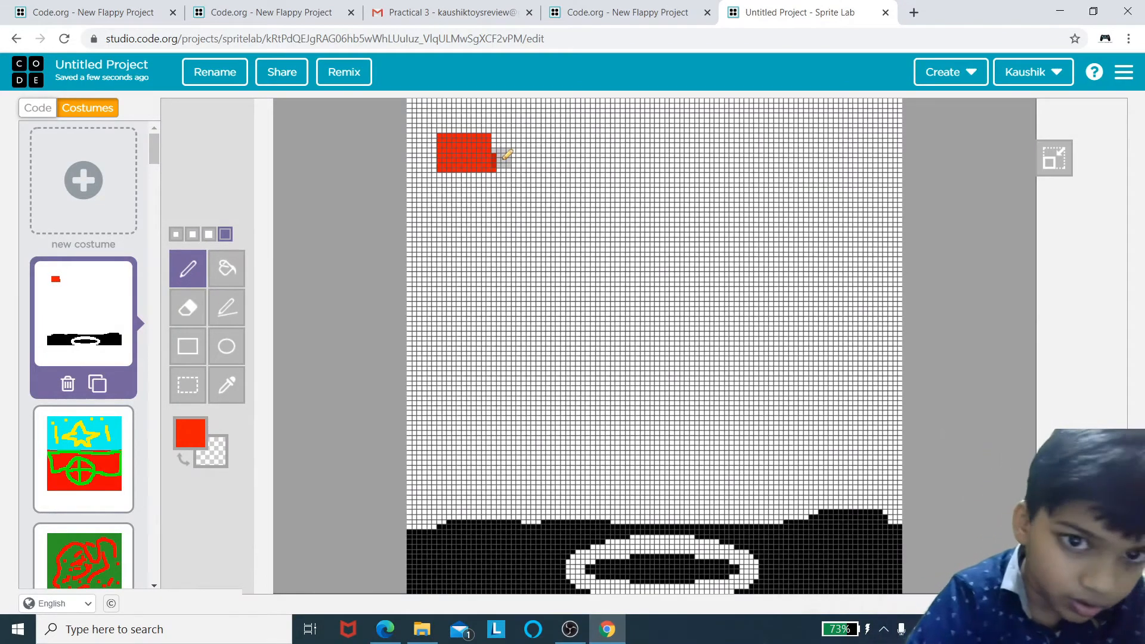
pyautogui.hotkey('ctrl', 'z')
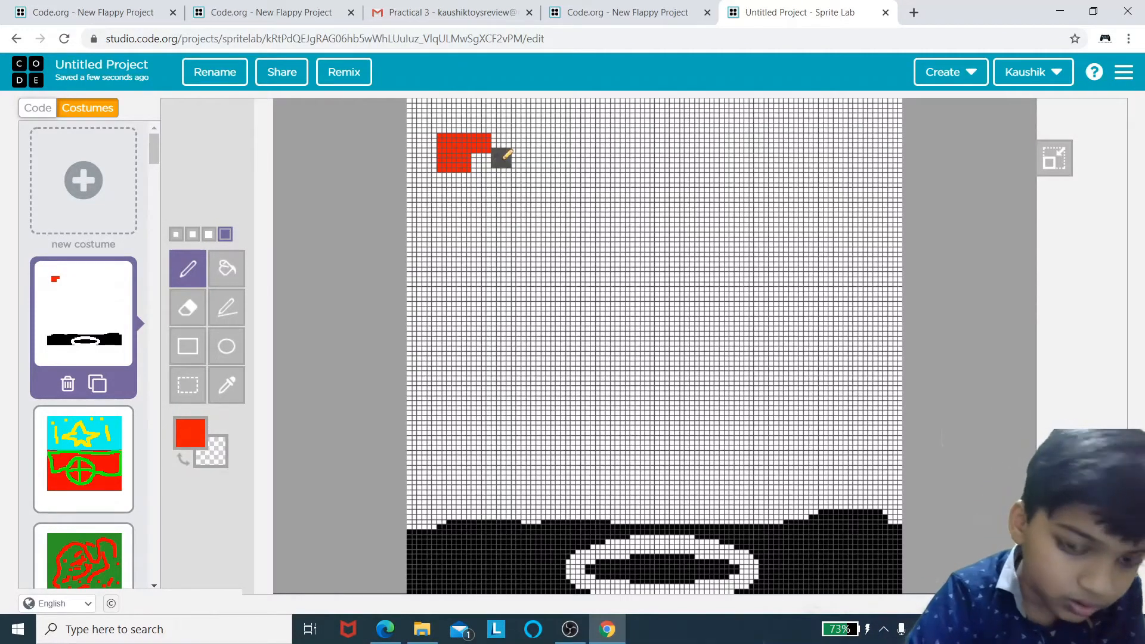
pyautogui.click(504, 158)
pyautogui.hotkey('ctrl', 'z')
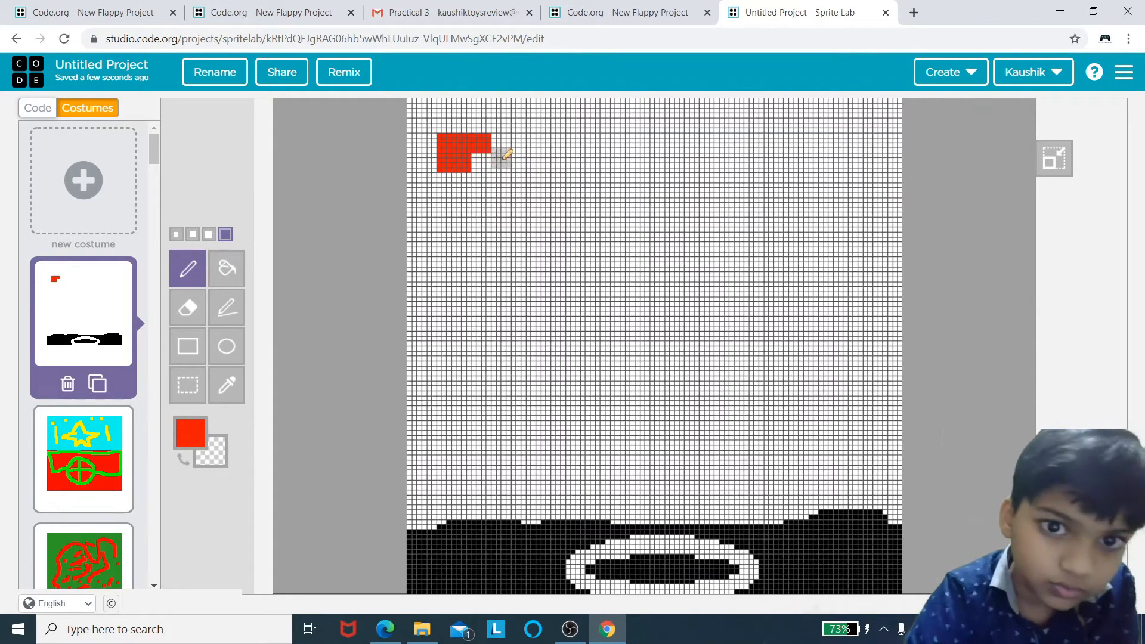
pyautogui.hotkey('ctrl', 'z')
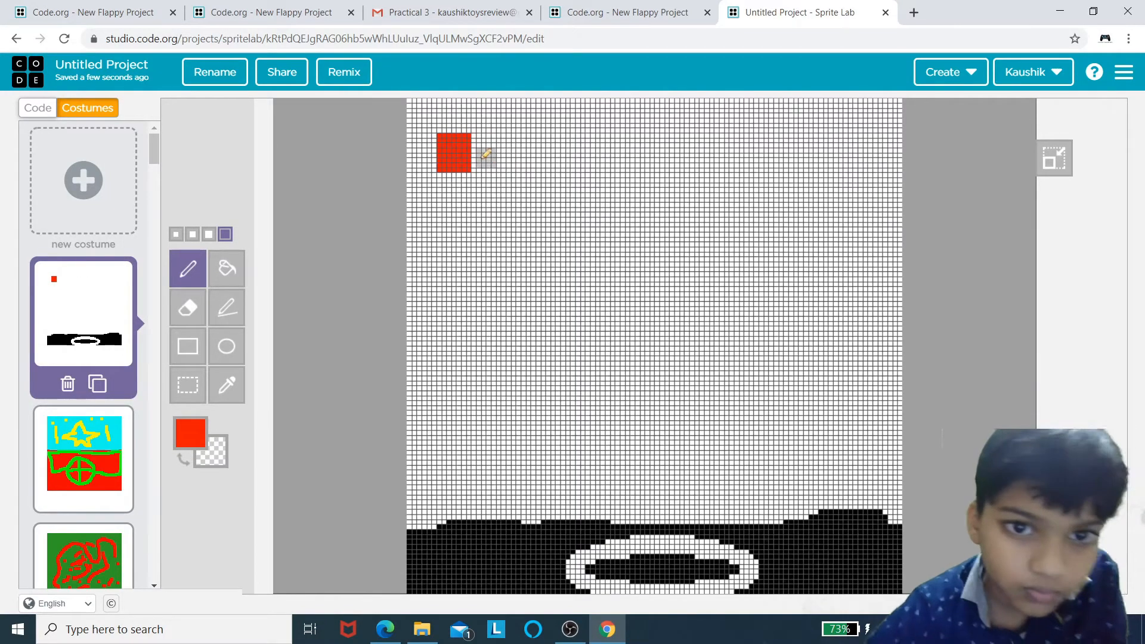
# Step: Draw a small amber (#ffc800) figure inside the red square with the smallest brush
pyautogui.click(180, 240)
pyautogui.click(188, 432)
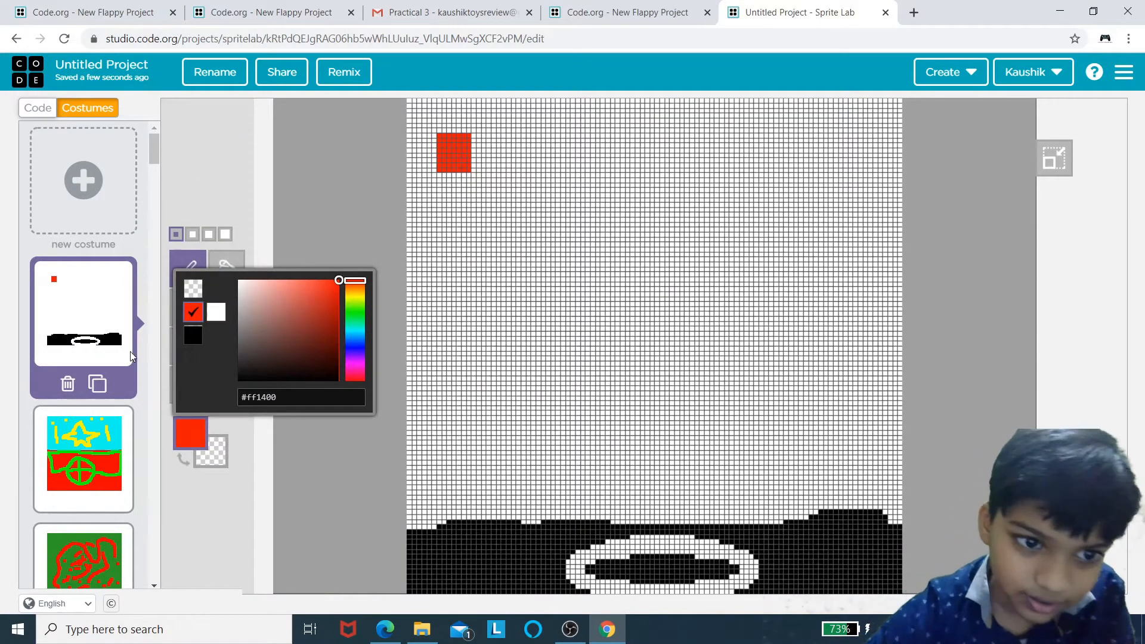
pyautogui.click(355, 293)
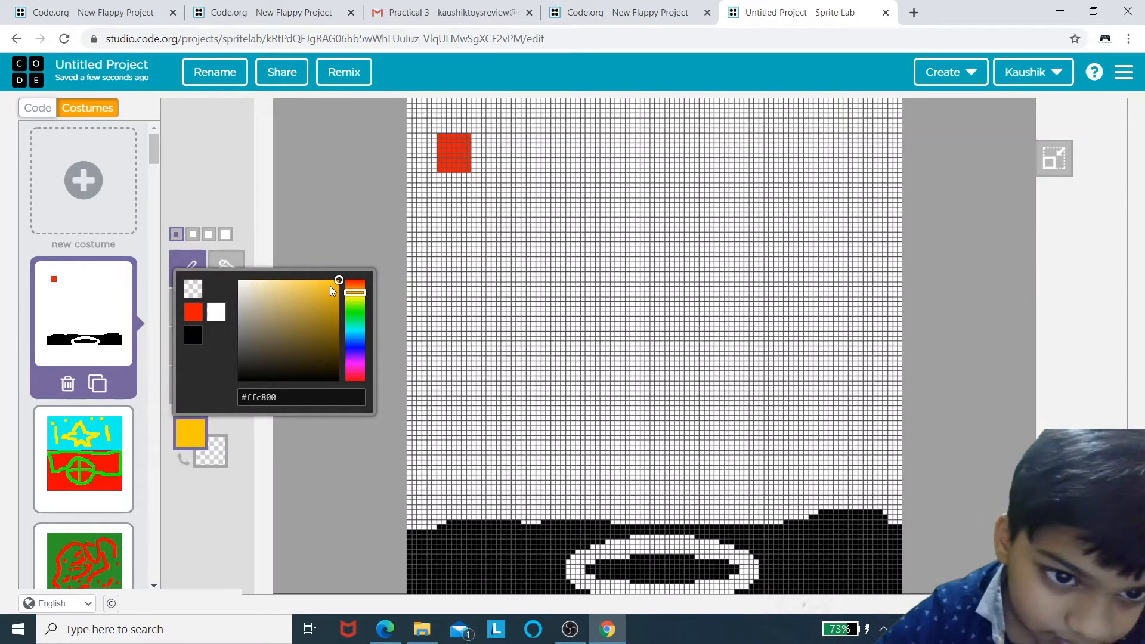
pyautogui.click(334, 217)
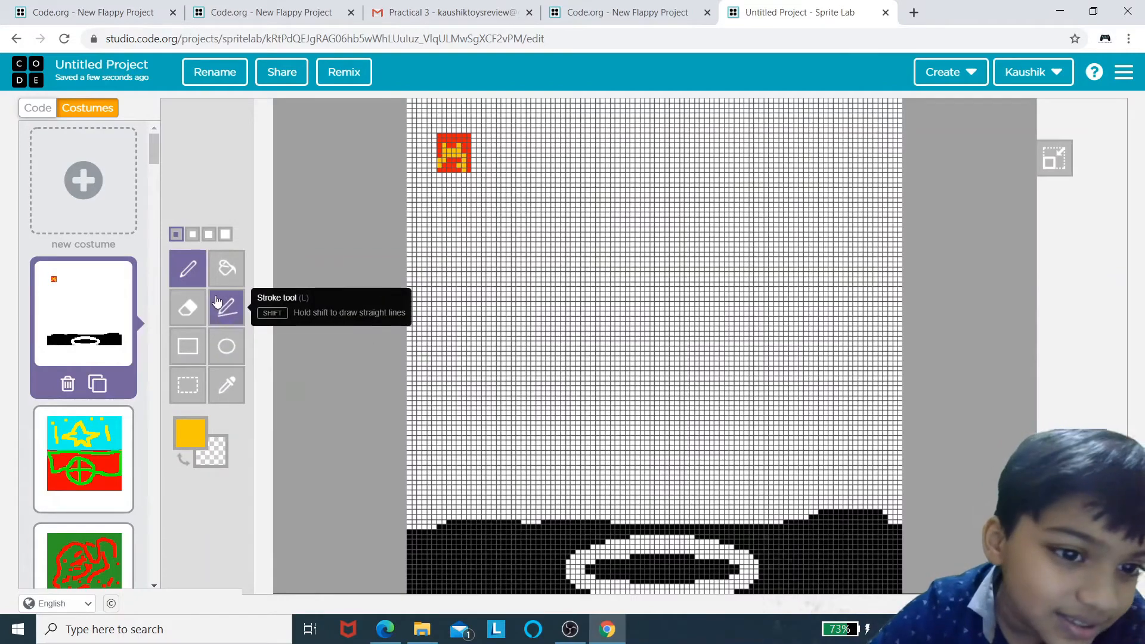
# Step: Paint a solid cyan (#00ffe6) square to the right of the red square with the largest brush
pyautogui.click(191, 435)
pyautogui.moveTo(358, 302); pyautogui.dragTo(359, 335)
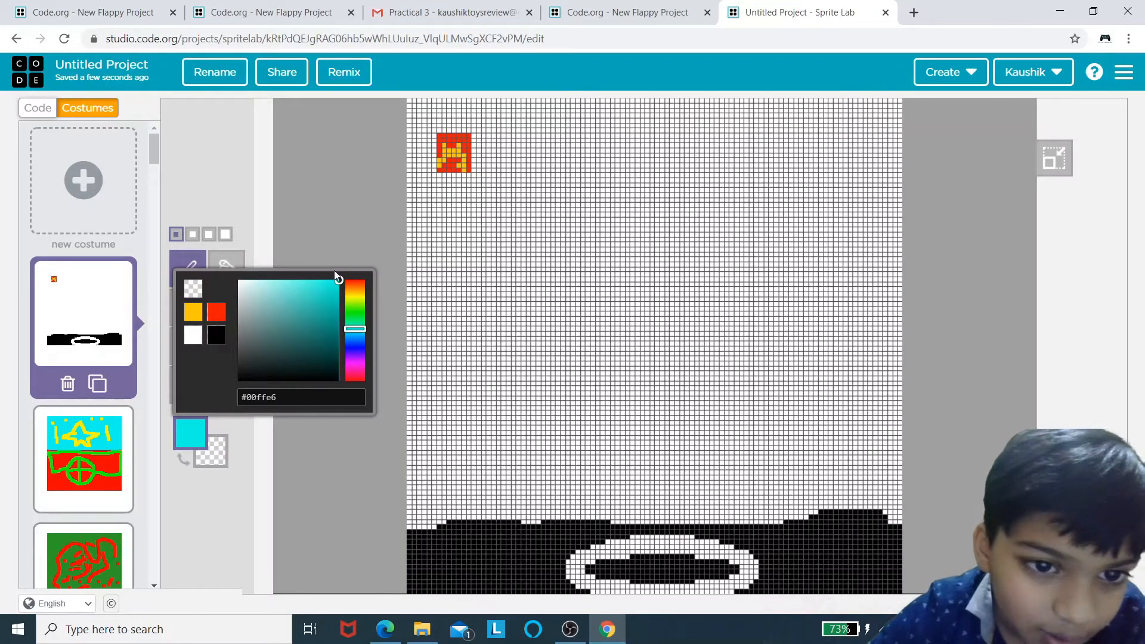
pyautogui.click(346, 228)
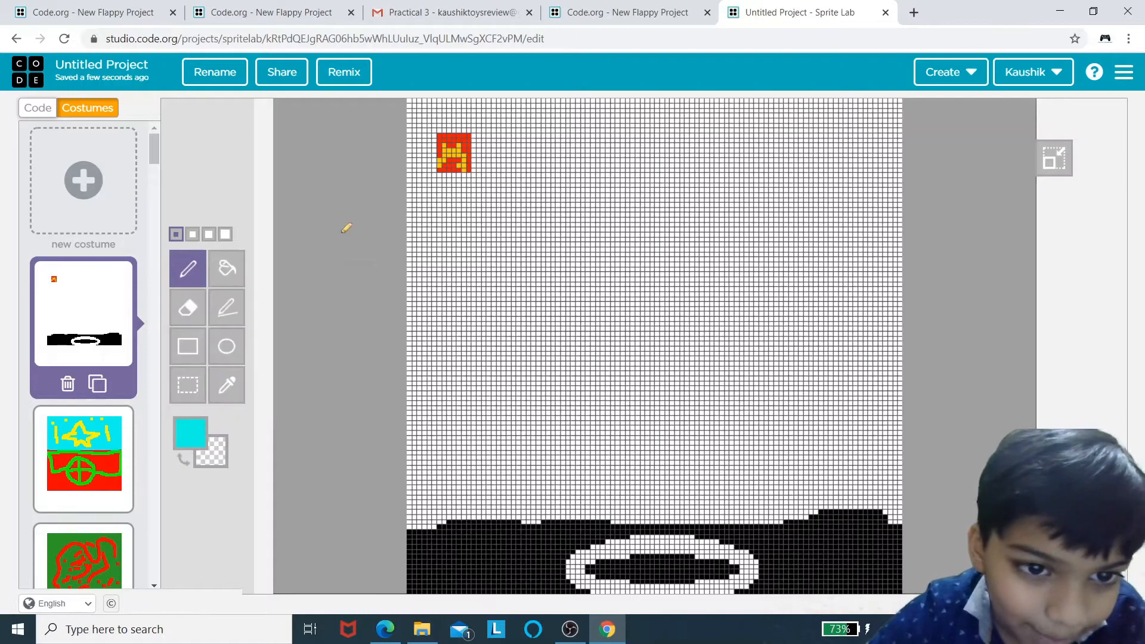
pyautogui.click(226, 235)
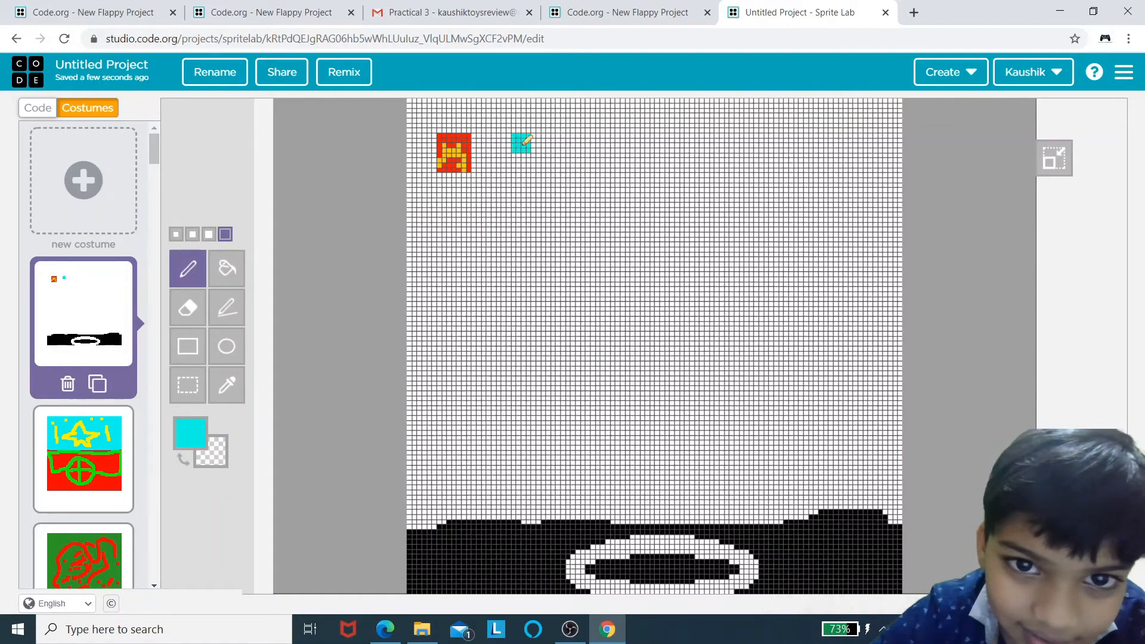
pyautogui.moveTo(544, 149); pyautogui.dragTo(545, 160)
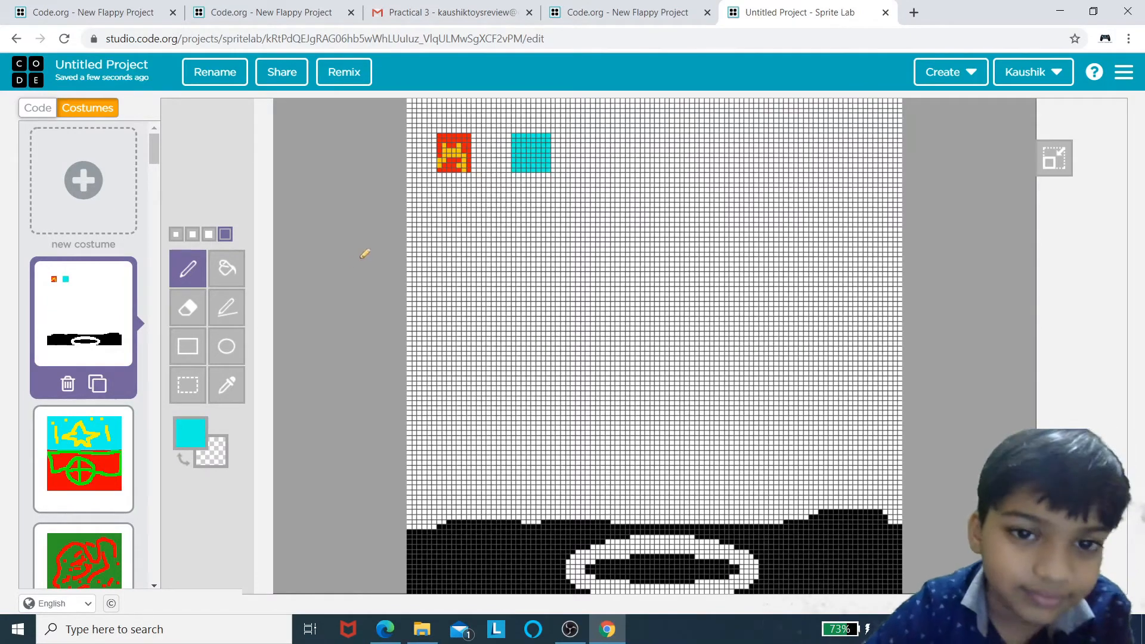
# Step: Switch to the smallest brush and draw a short horizontal spring-green (#00ff81) line inside the cyan square
pyautogui.click(176, 233)
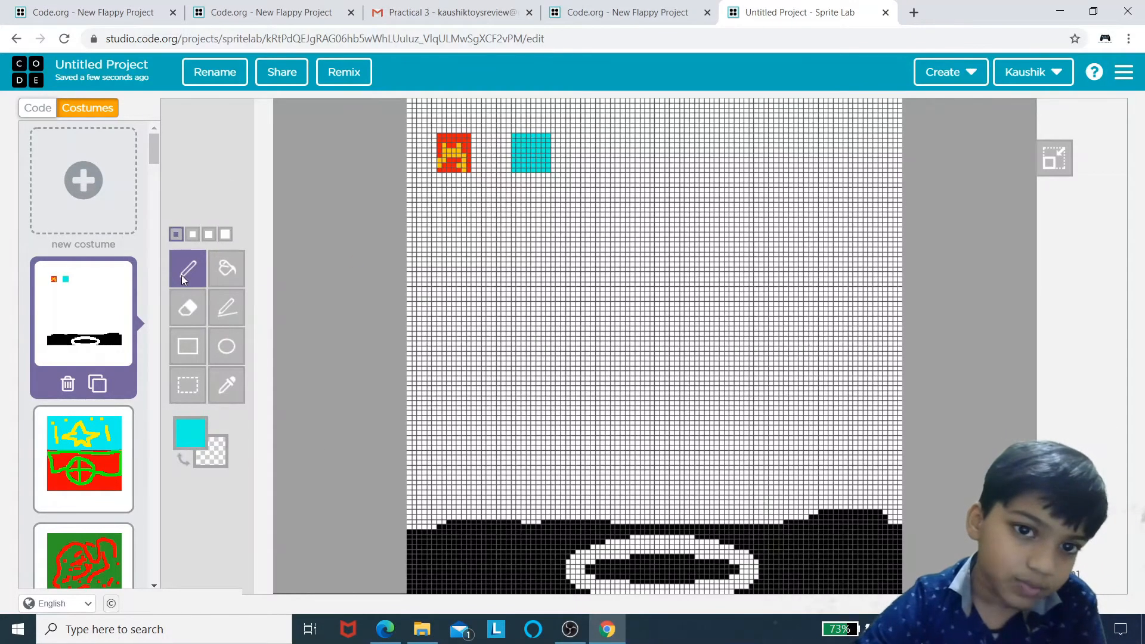
pyautogui.click(195, 431)
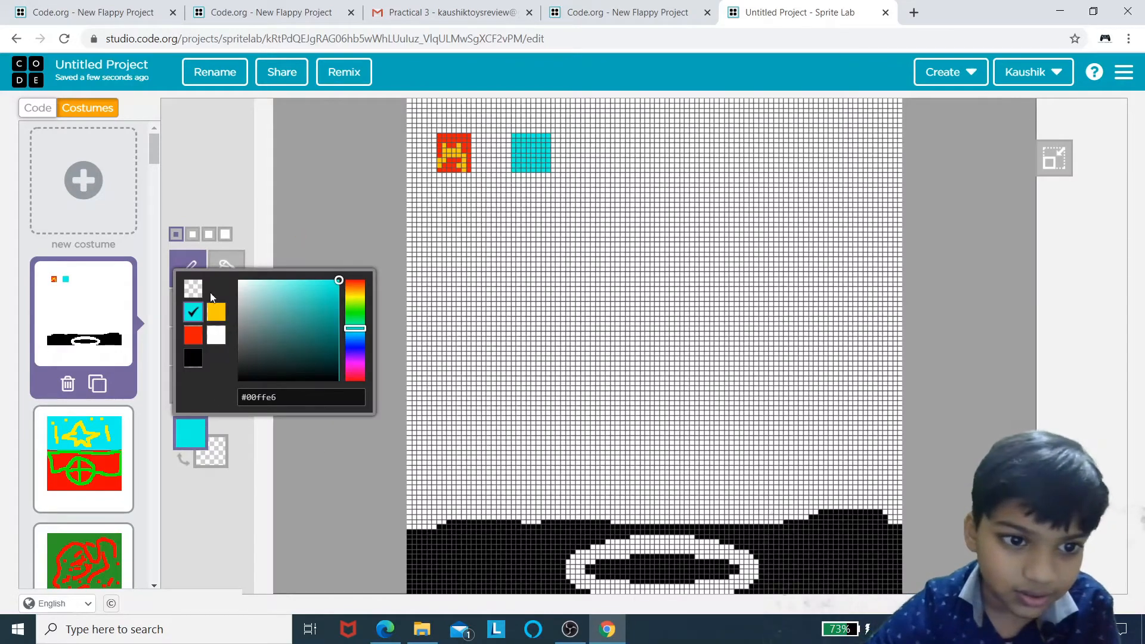
pyautogui.click(216, 311)
pyautogui.click(190, 432)
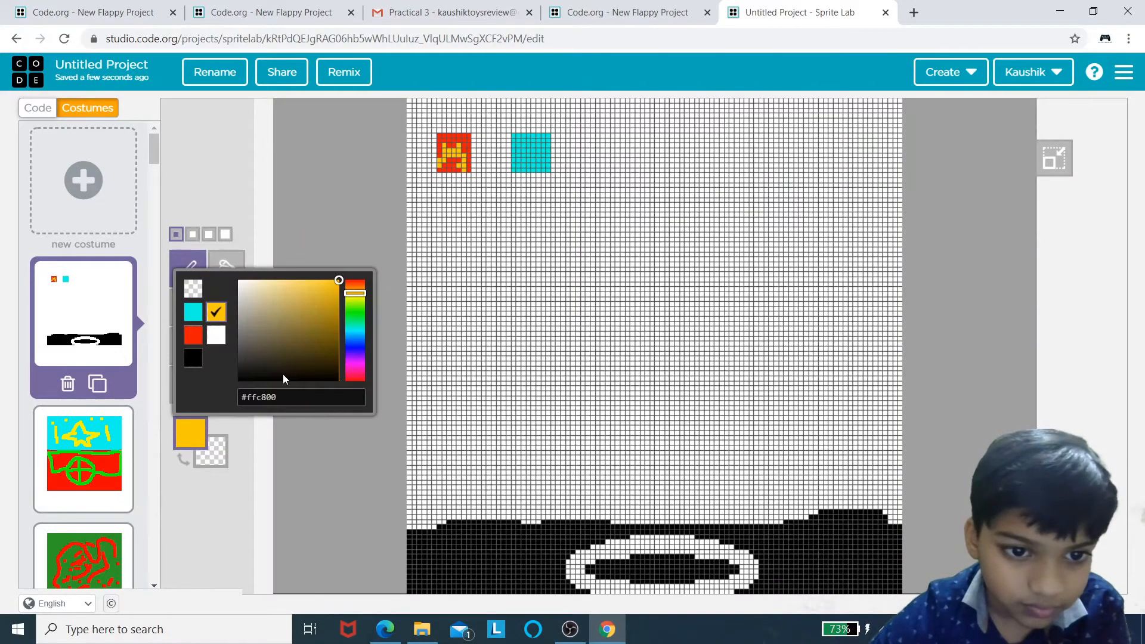
pyautogui.click(359, 321)
pyautogui.click(341, 217)
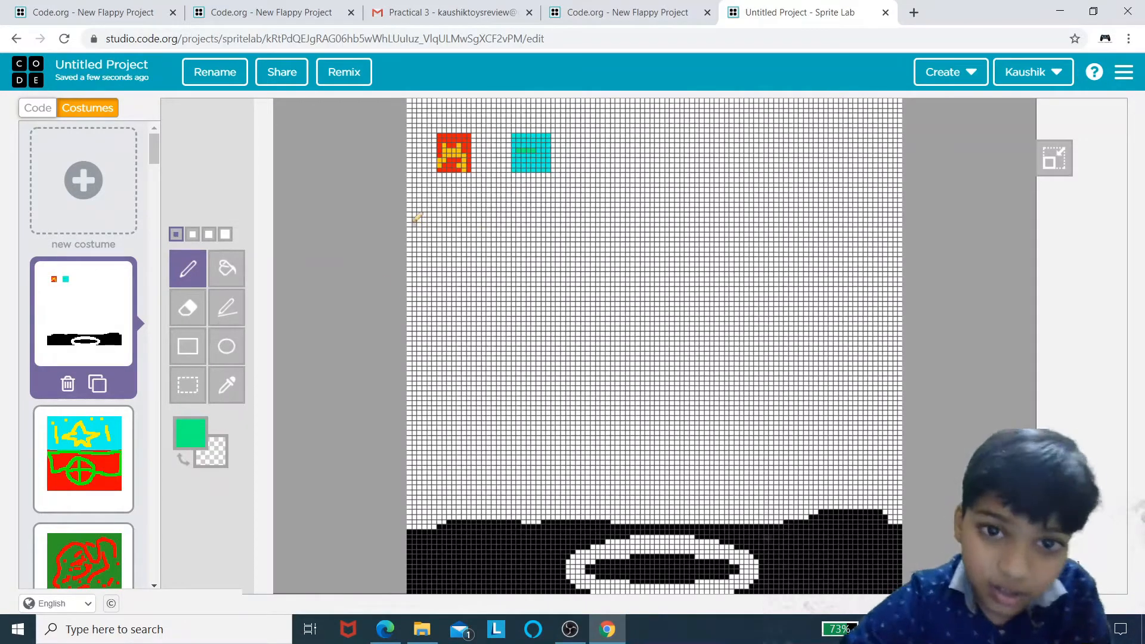
# Step: Draw a bright green (#3eff00) horizontal line across the full width of the cyan square
pyautogui.click(191, 434)
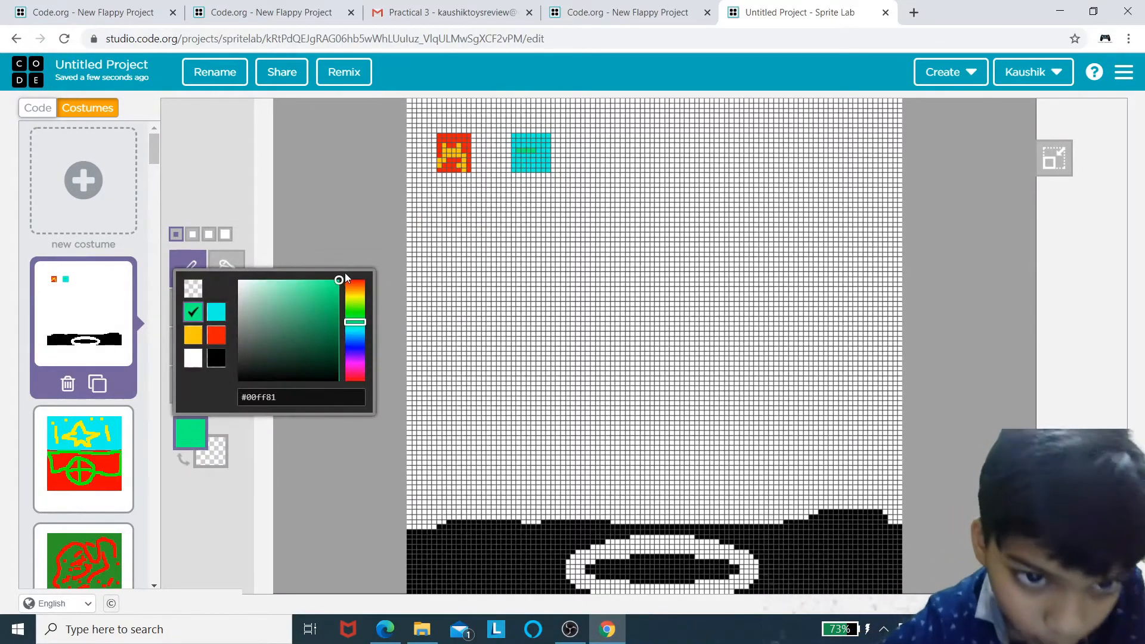
pyautogui.moveTo(358, 329); pyautogui.dragTo(355, 314)
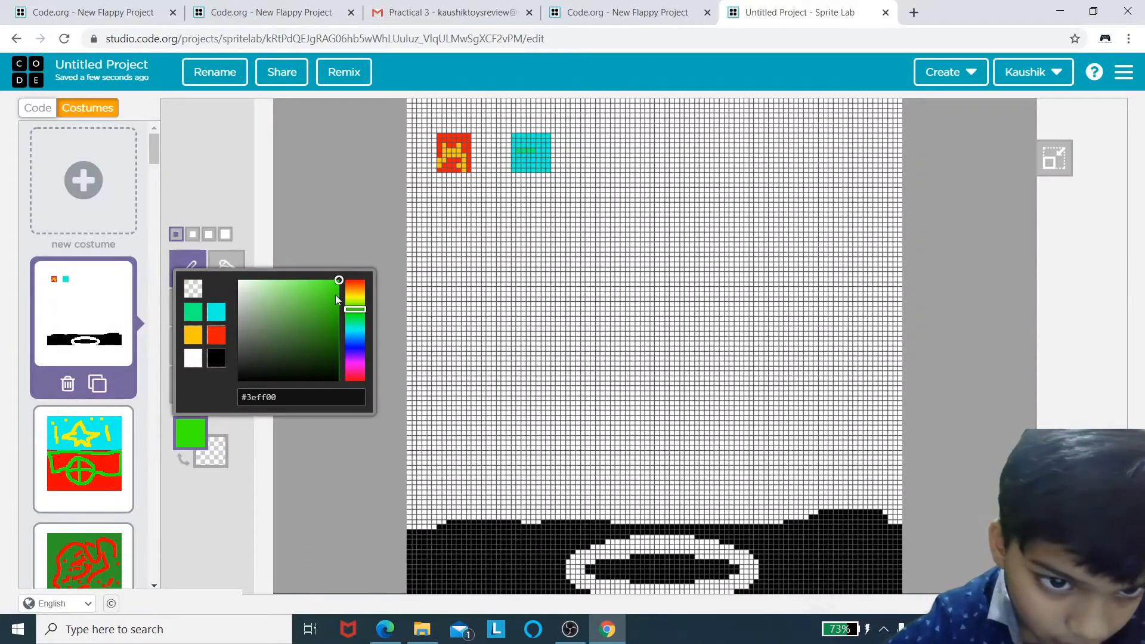
pyautogui.click(356, 232)
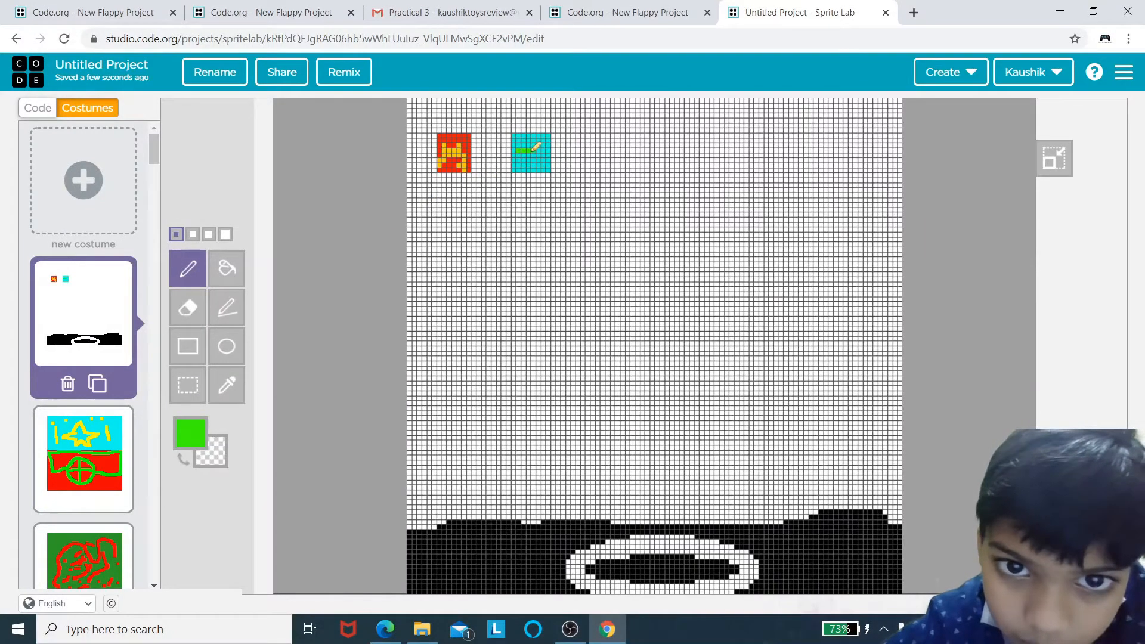
pyautogui.moveTo(533, 150); pyautogui.dragTo(540, 151)
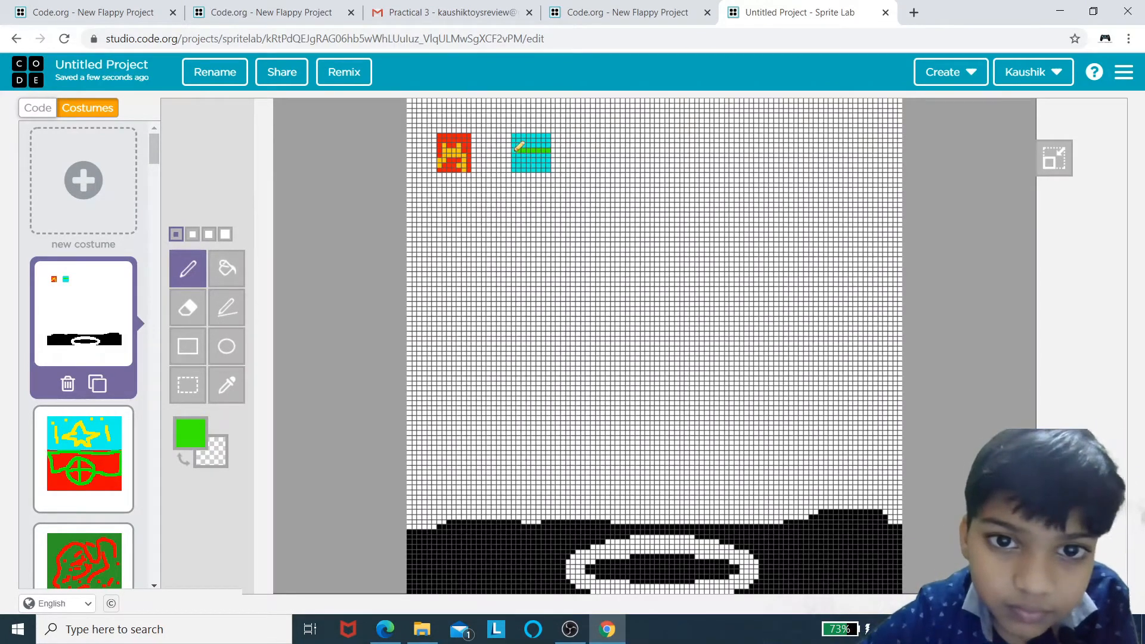
# Step: Draw a blue (#1800ff) horizontal bar across the cyan square's middle with a thick blue stem down to its lower edge
pyautogui.click(192, 435)
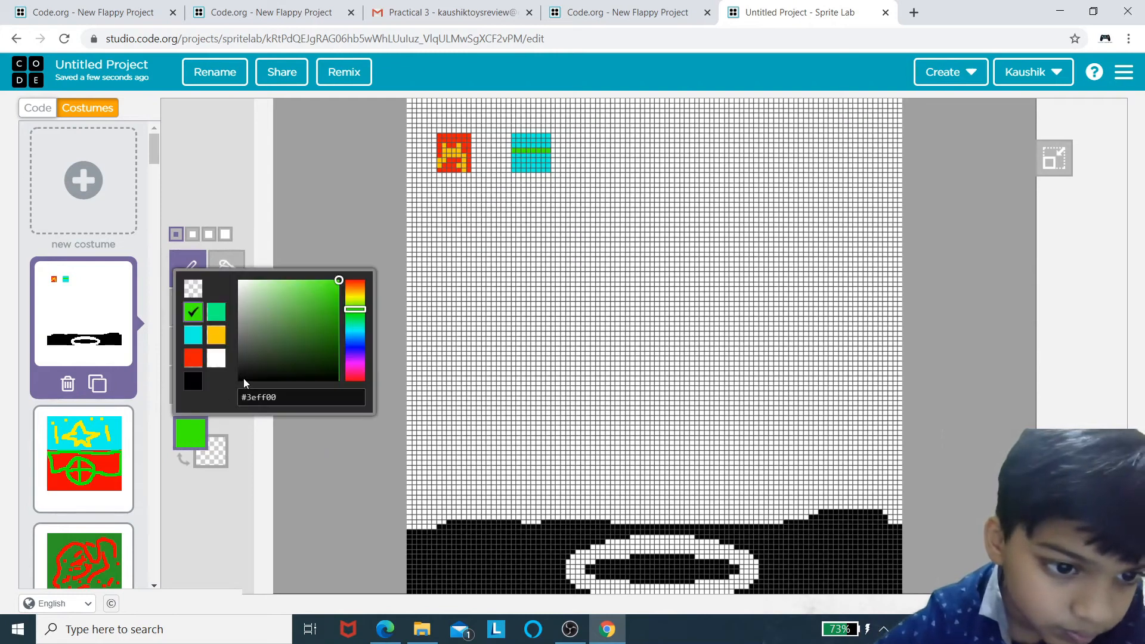
pyautogui.moveTo(365, 312); pyautogui.dragTo(364, 355)
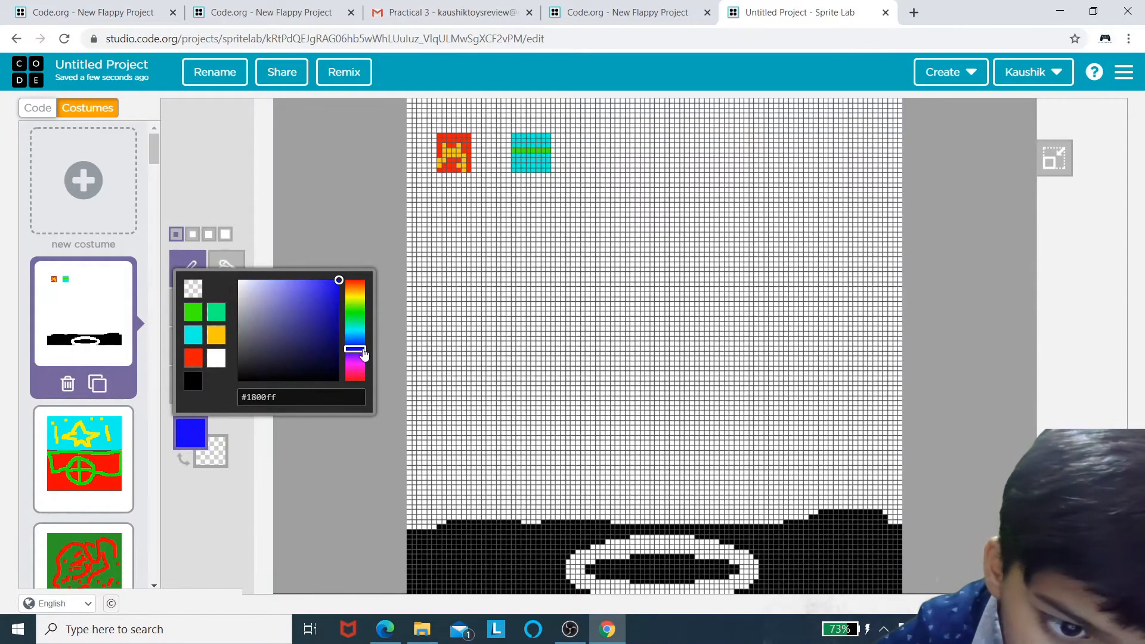
pyautogui.click(380, 210)
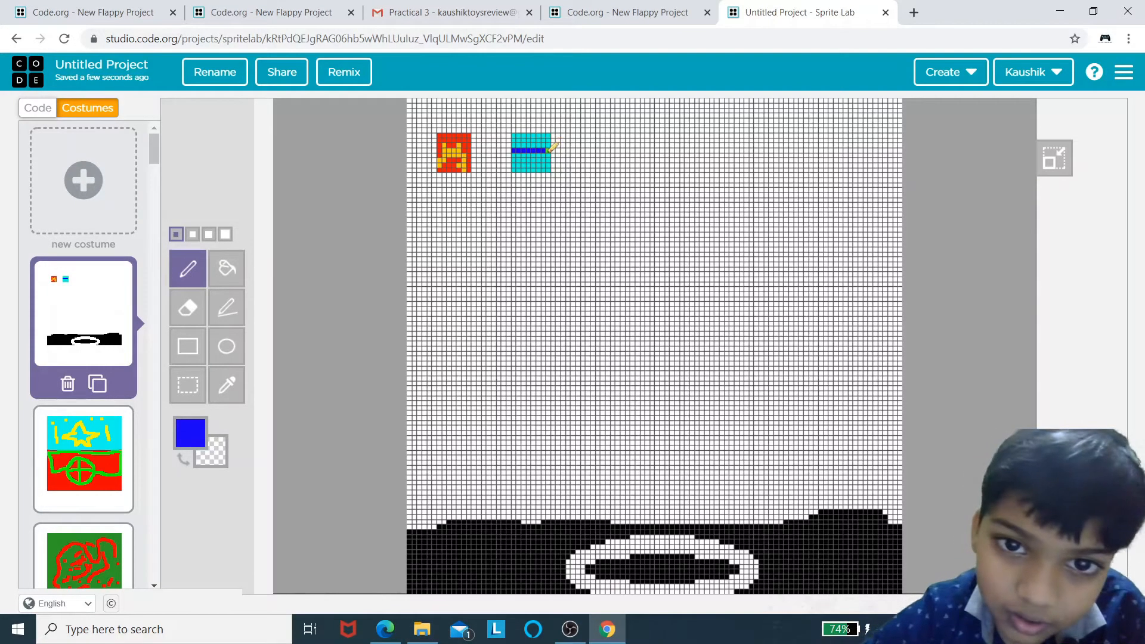
pyautogui.moveTo(532, 154); pyautogui.dragTo(531, 169)
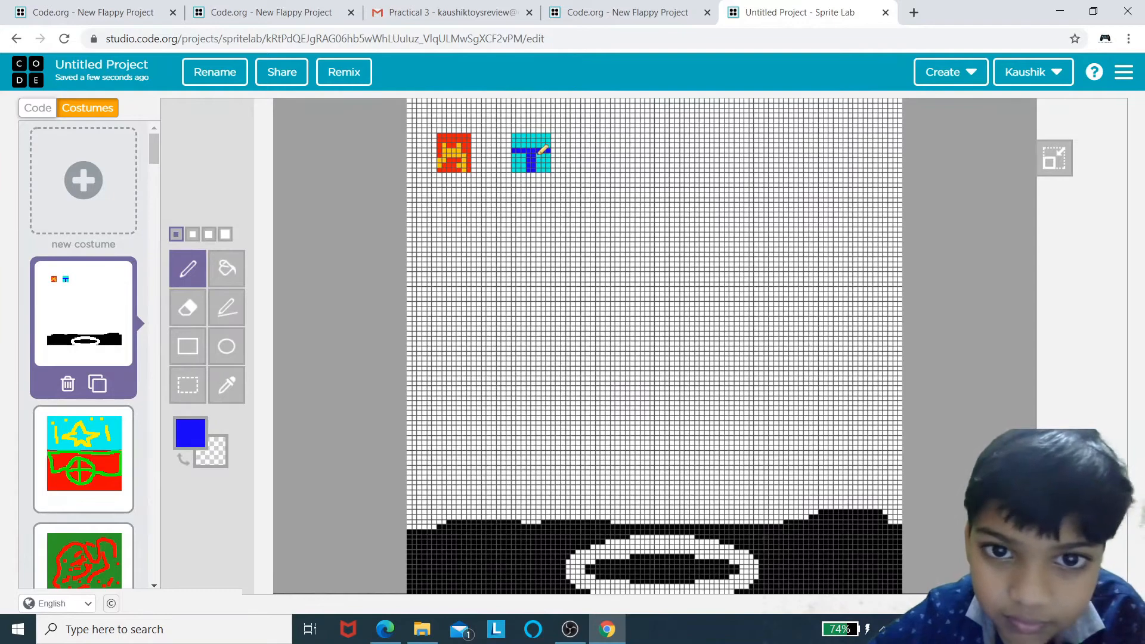
pyautogui.moveTo(538, 155)
pyautogui.mouseDown()
pyautogui.moveTo(538, 171)
pyautogui.moveTo(528, 163)
pyautogui.mouseUp()
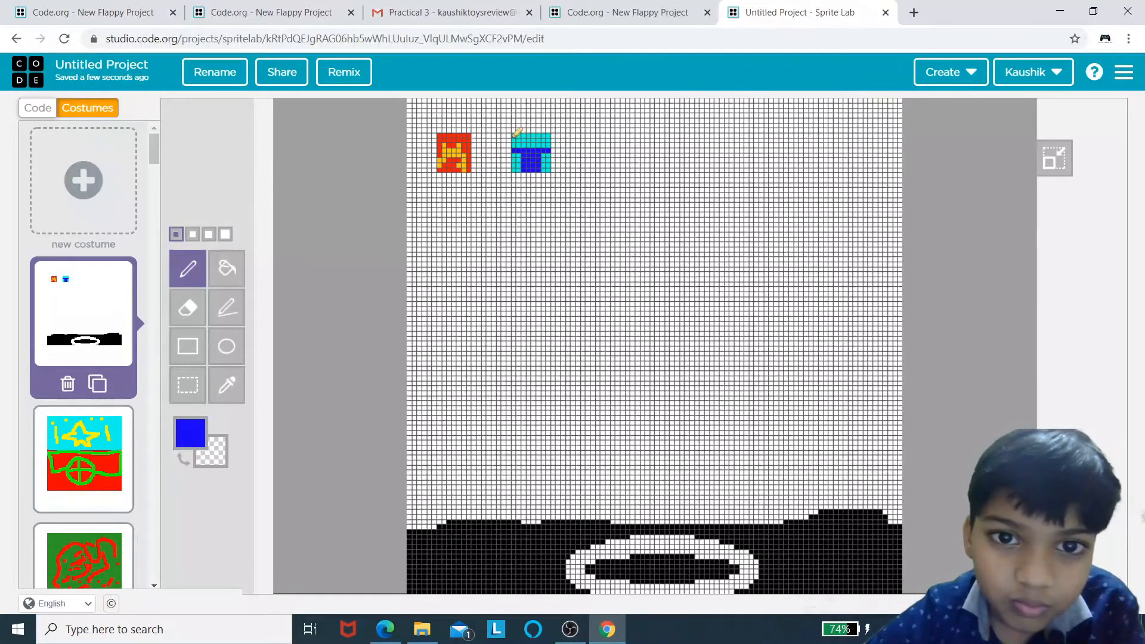
# Step: Fill the remaining cyan area above the blue bar in the second icon with blue
pyautogui.moveTo(519, 134); pyautogui.dragTo(547, 134)
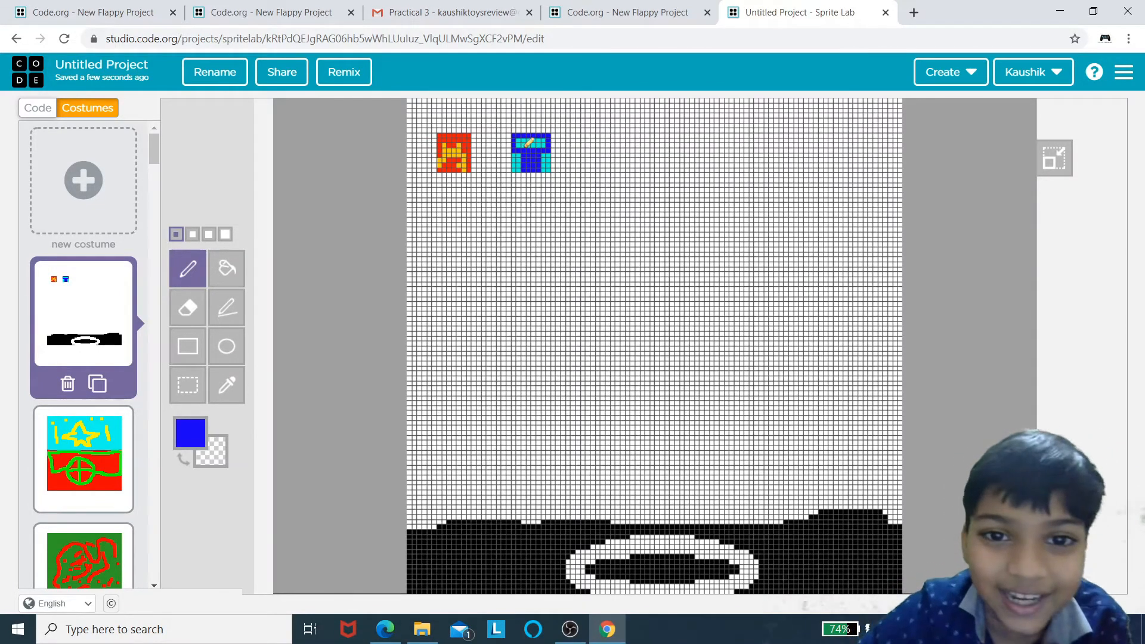
pyautogui.moveTo(524, 144)
pyautogui.mouseDown()
pyautogui.moveTo(552, 142)
pyautogui.moveTo(539, 144)
pyautogui.mouseUp()
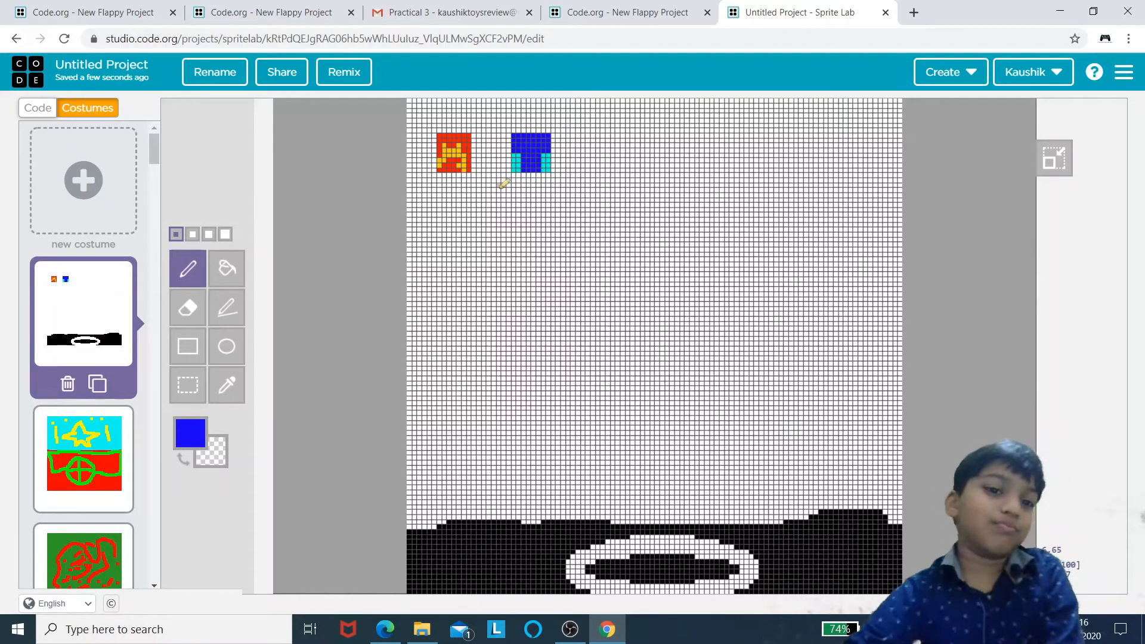
# Step: Paint a solid red (#ff1400) block beside the blue icon with the largest brush
pyautogui.click(191, 433)
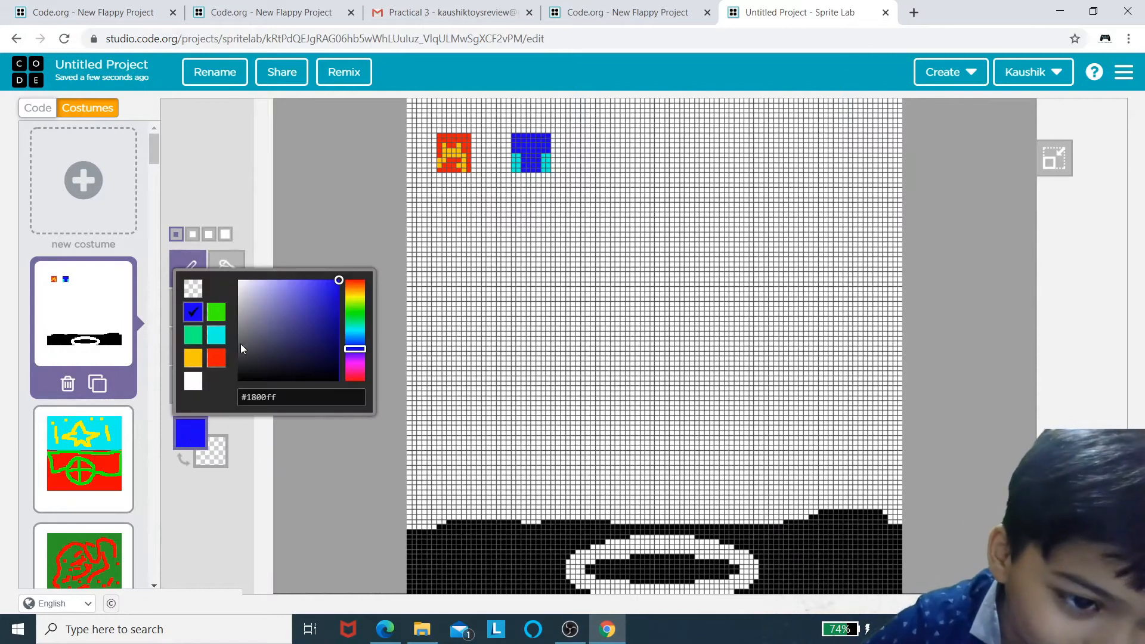
pyautogui.click(216, 359)
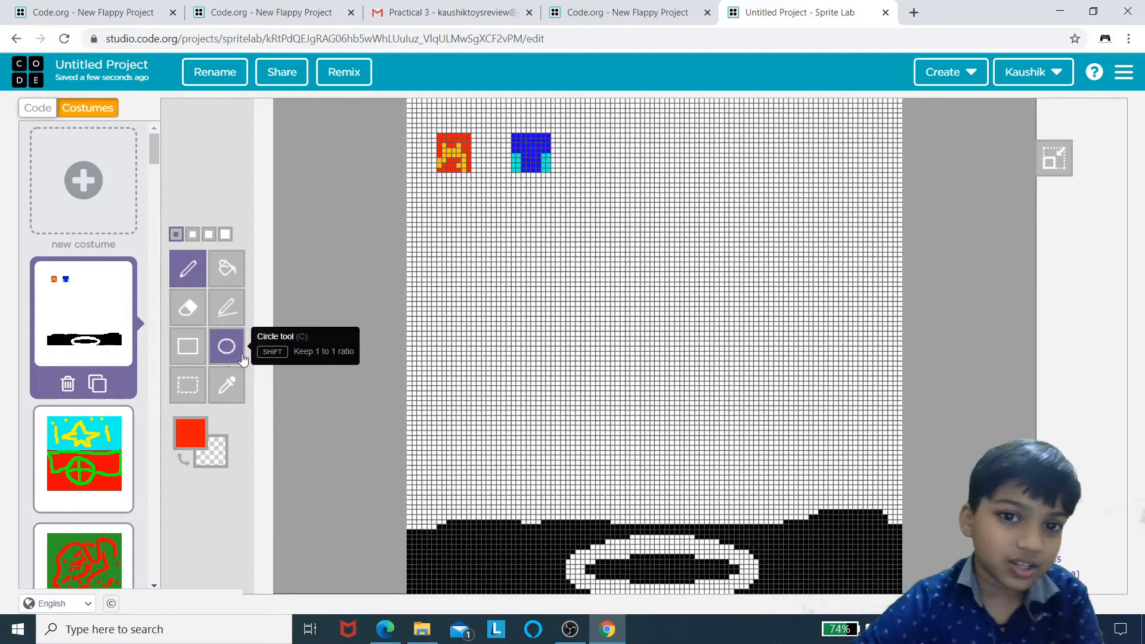
pyautogui.click(187, 450)
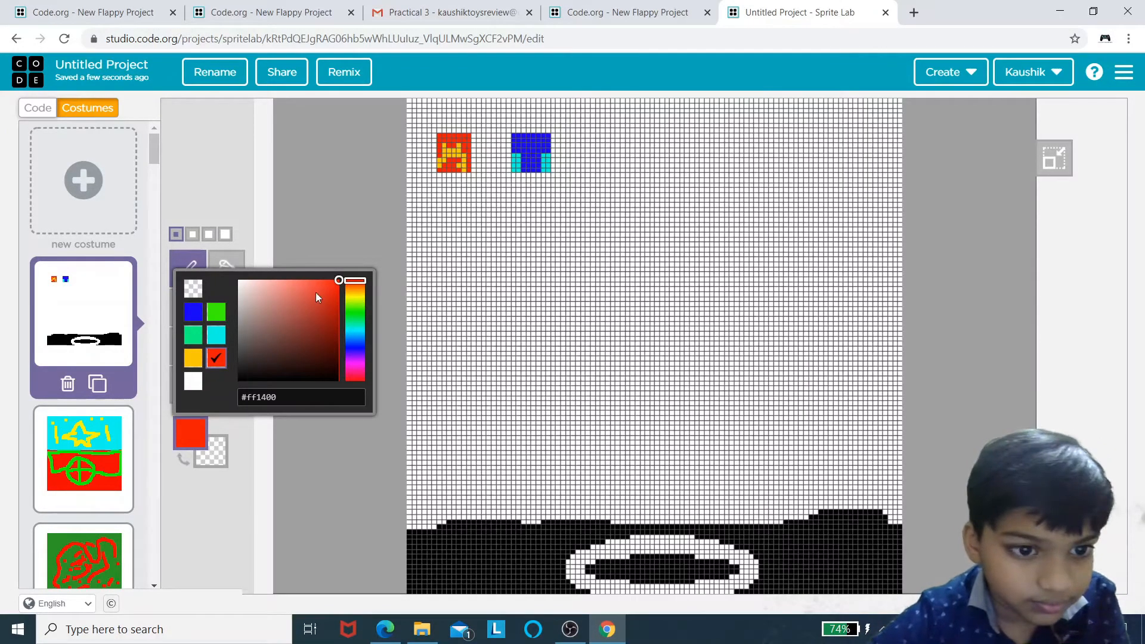
pyautogui.click(308, 478)
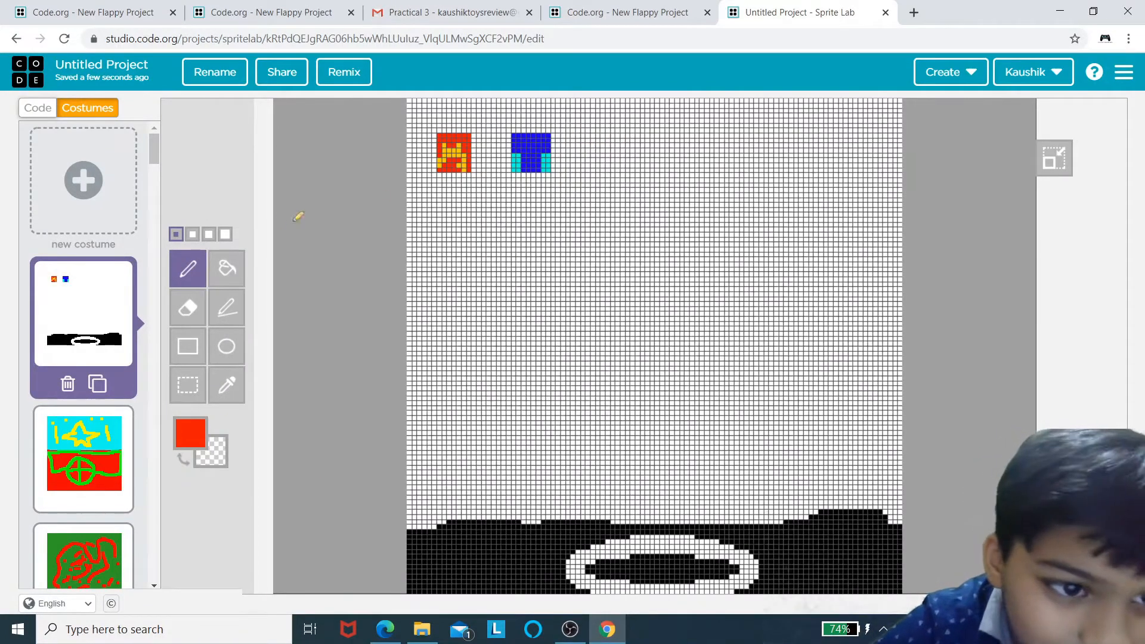
pyautogui.click(227, 236)
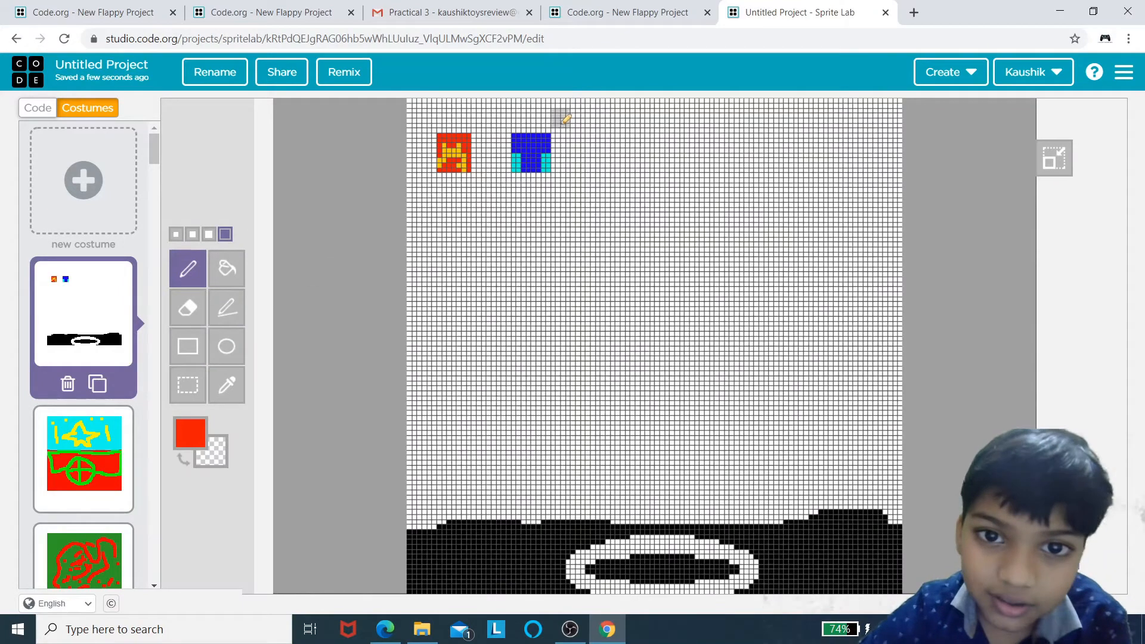
pyautogui.click(581, 143)
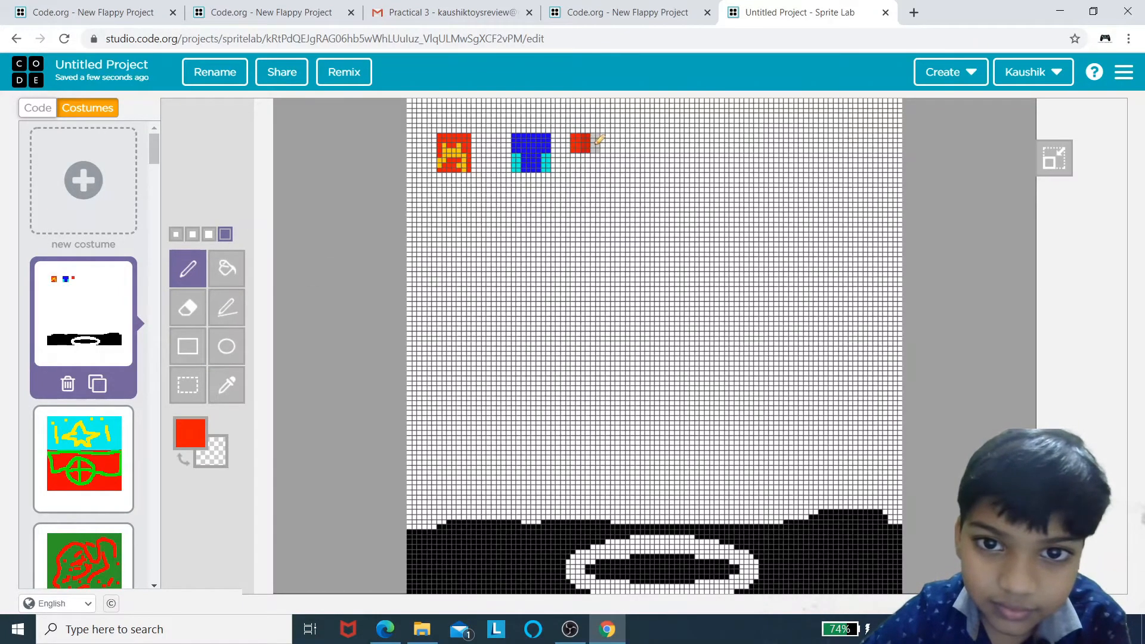
pyautogui.click(600, 143)
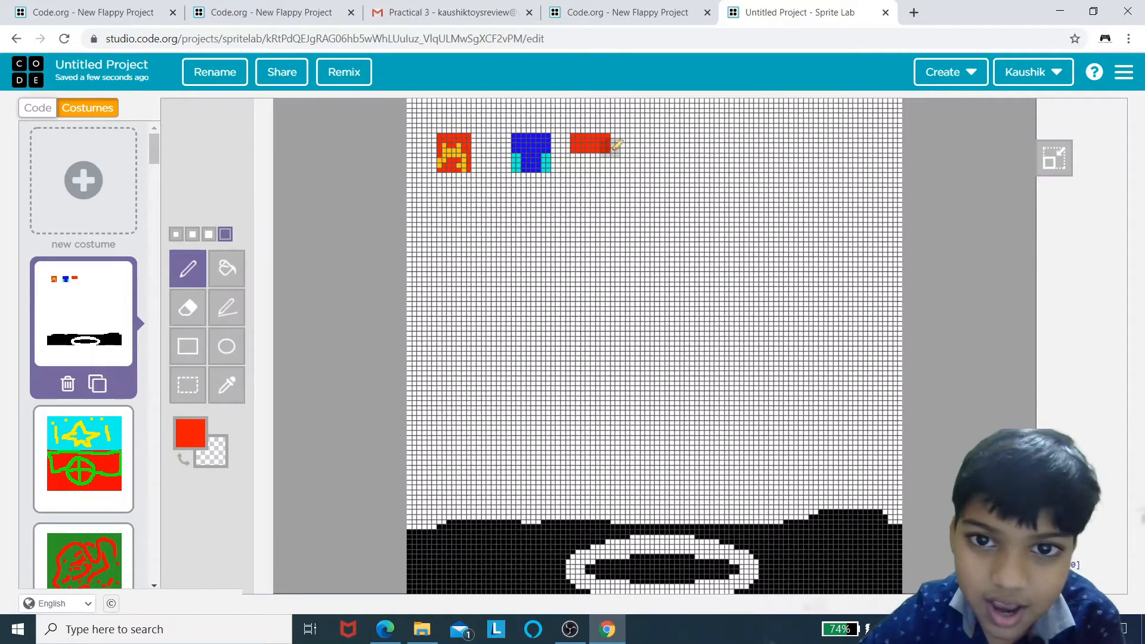
pyautogui.click(617, 143)
pyautogui.click(616, 157)
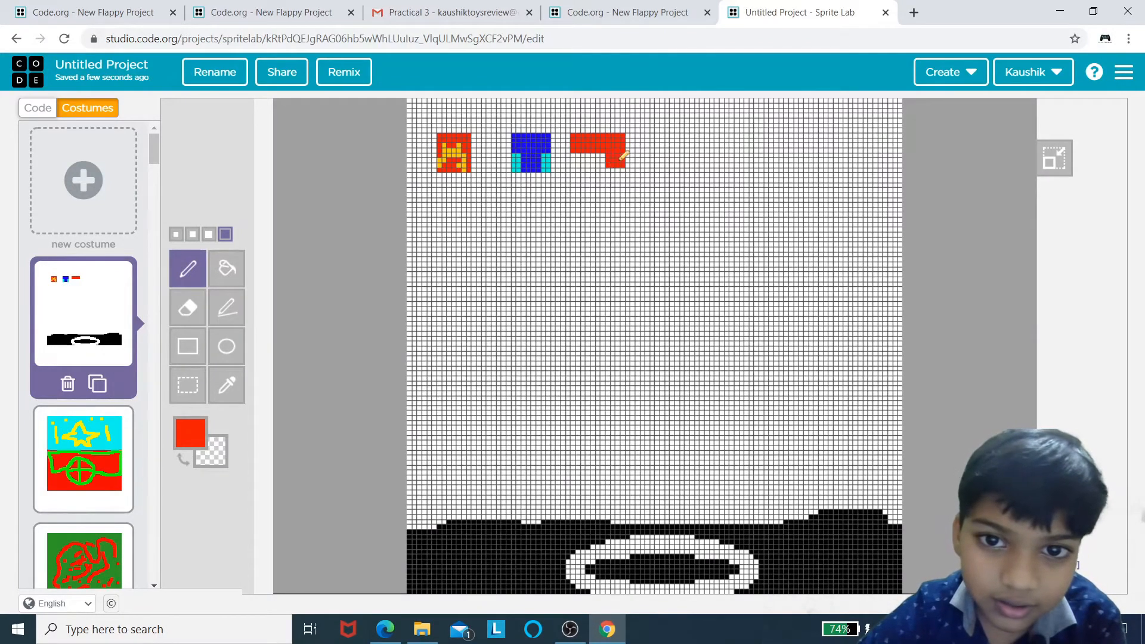
pyautogui.click(617, 171)
pyautogui.click(597, 162)
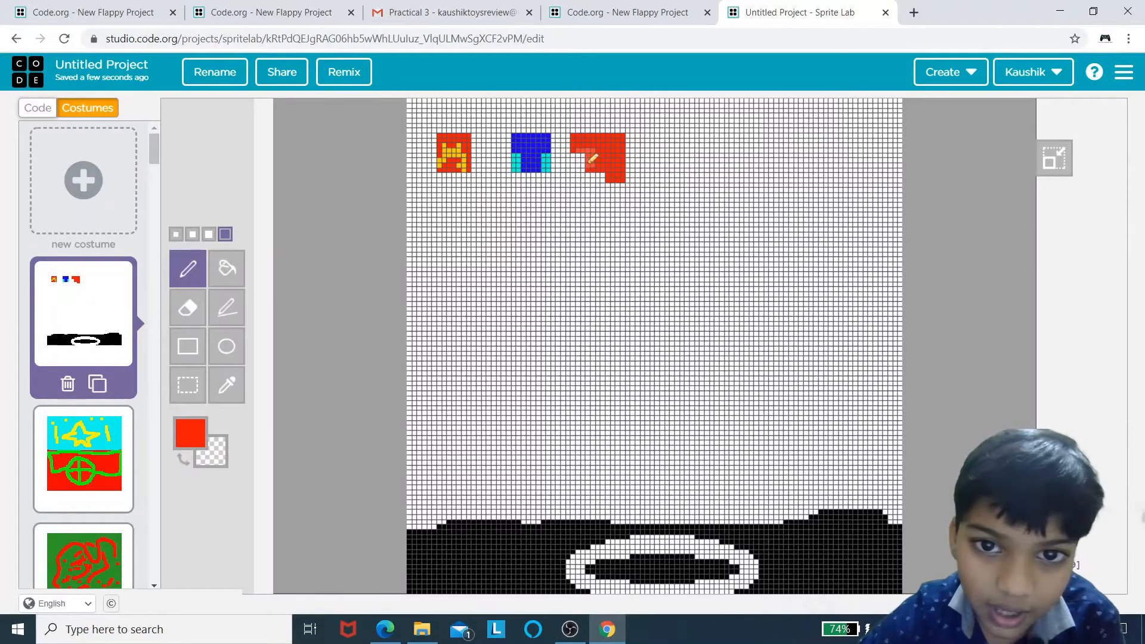
pyautogui.click(583, 158)
pyautogui.click(585, 173)
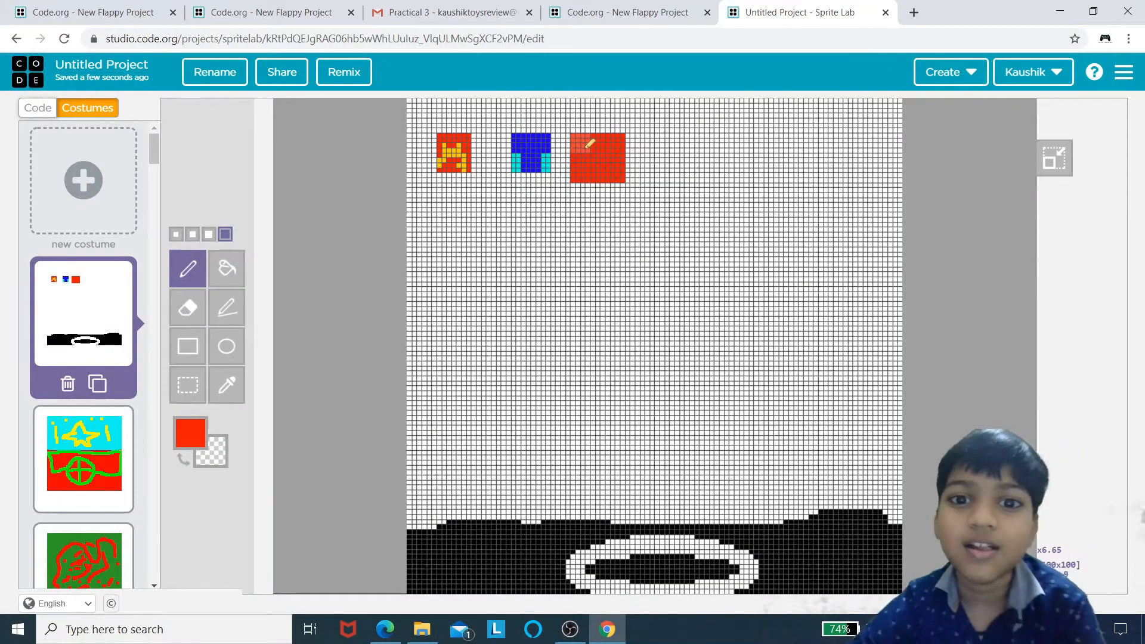
# Step: Erase the lower strip of the new red block and paint the erased area white
pyautogui.click(188, 307)
pyautogui.moveTo(583, 174); pyautogui.dragTo(633, 177)
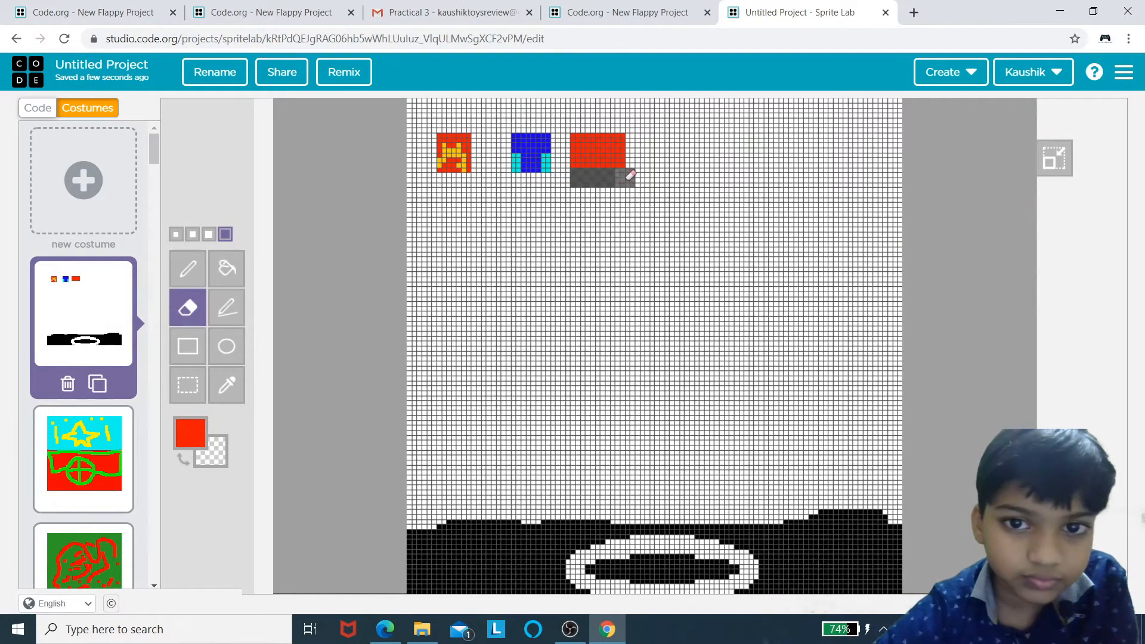
pyautogui.click(191, 432)
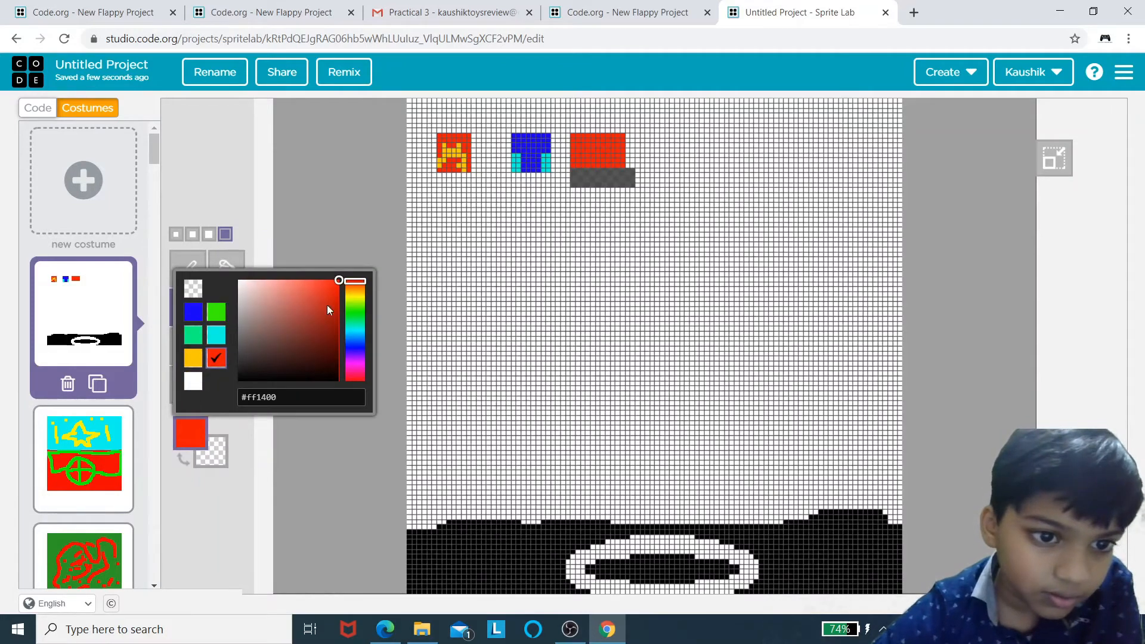
pyautogui.click(193, 381)
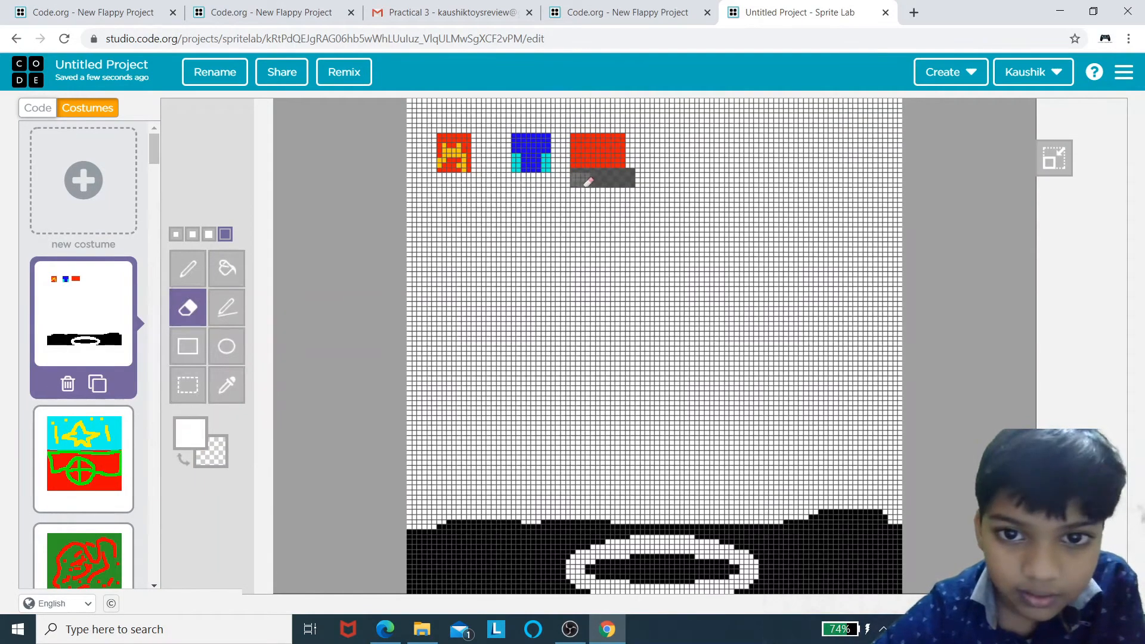
pyautogui.click(188, 268)
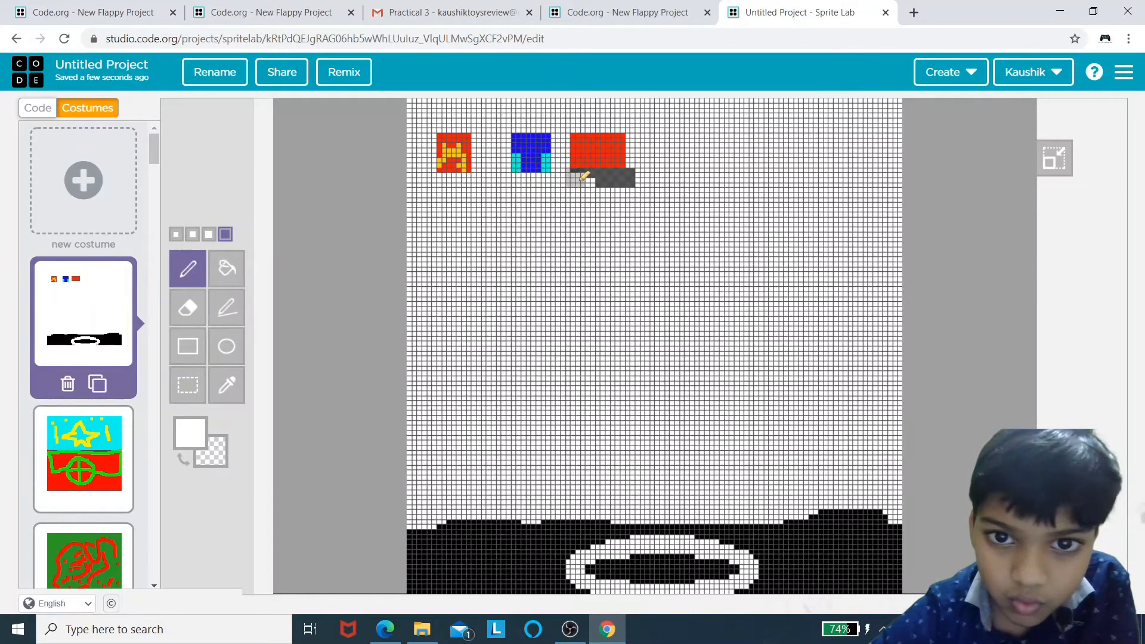
pyautogui.moveTo(582, 178)
pyautogui.mouseDown()
pyautogui.moveTo(632, 176)
pyautogui.moveTo(617, 176)
pyautogui.mouseUp()
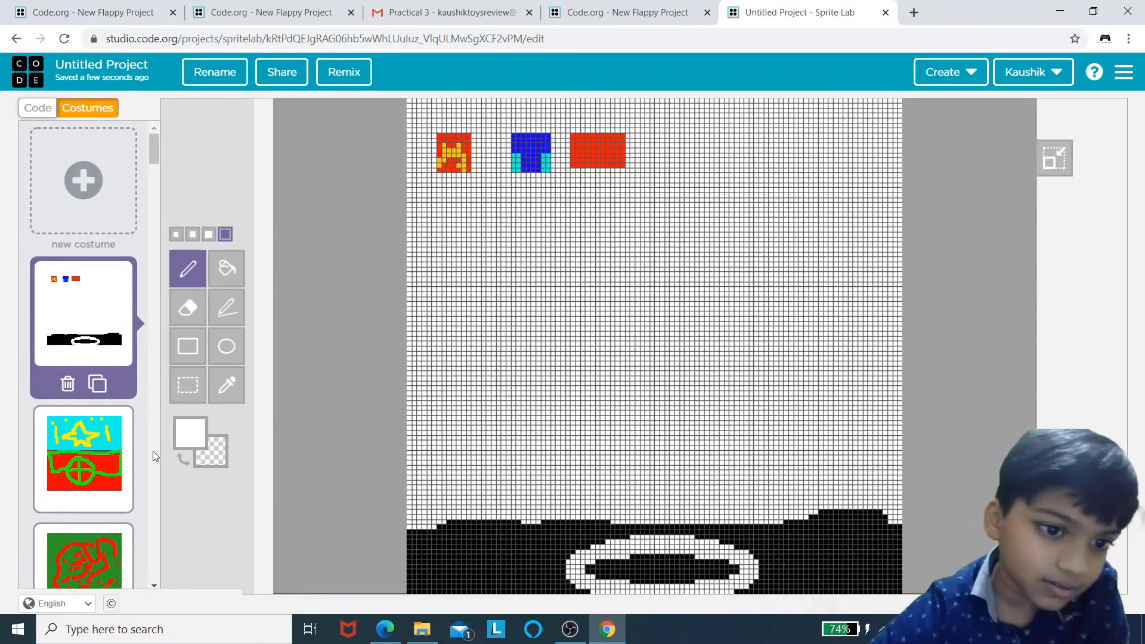
# Step: Draw a white play triangle inside the red rectangle with the smallest-size line tool and fill it white
pyautogui.click(234, 316)
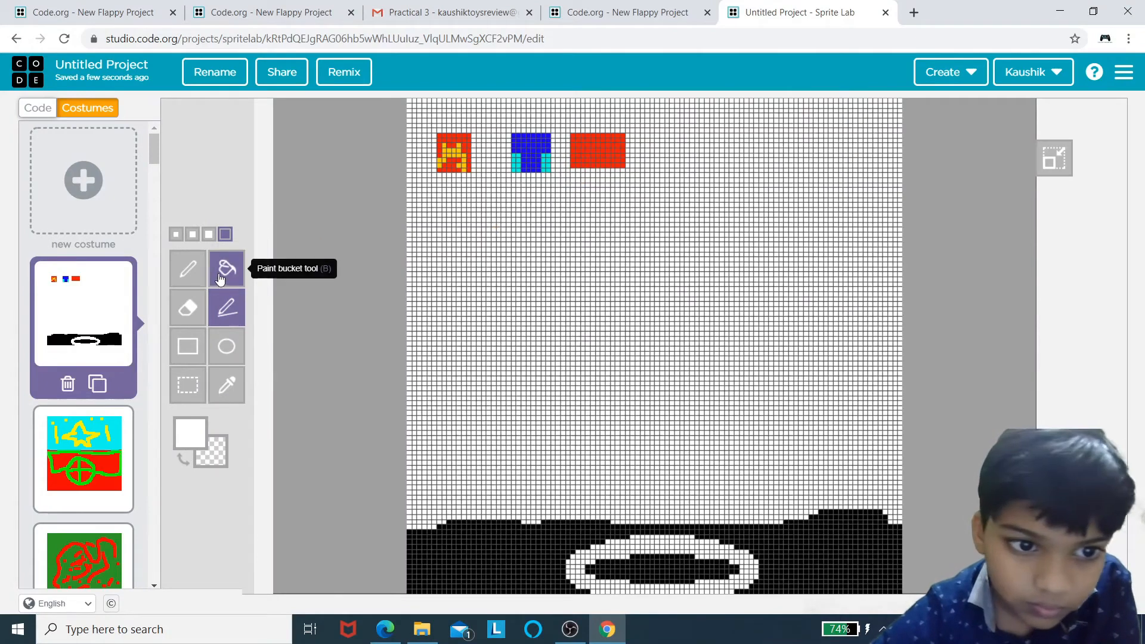
pyautogui.click(176, 234)
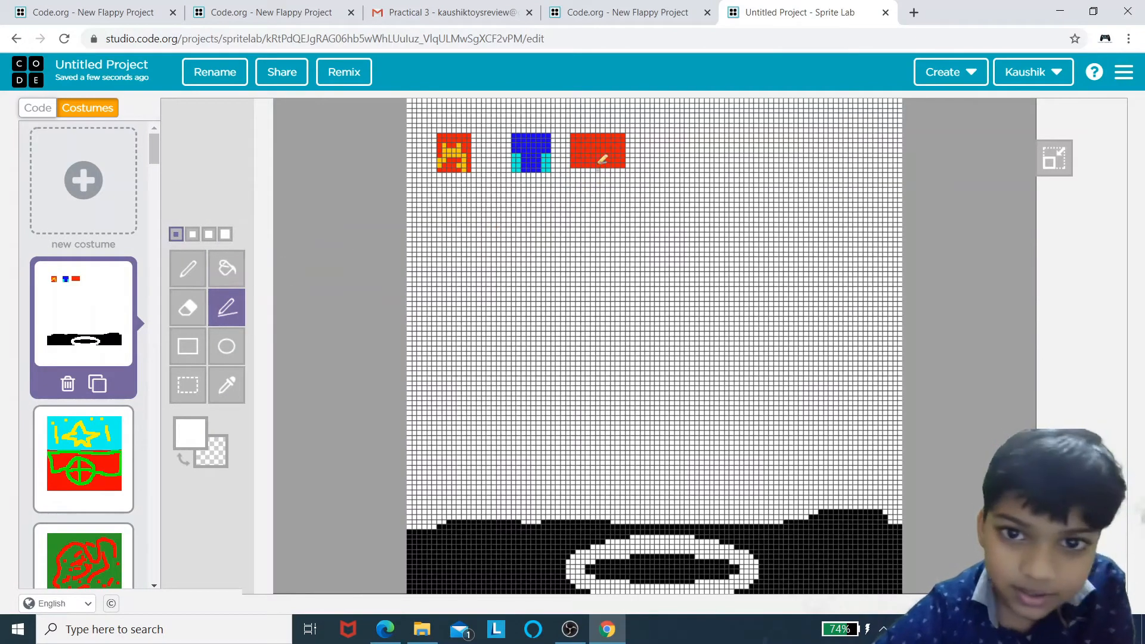
pyautogui.moveTo(589, 144)
pyautogui.mouseDown()
pyautogui.moveTo(619, 154)
pyautogui.moveTo(593, 161)
pyautogui.moveTo(584, 146)
pyautogui.moveTo(588, 164)
pyautogui.mouseUp()
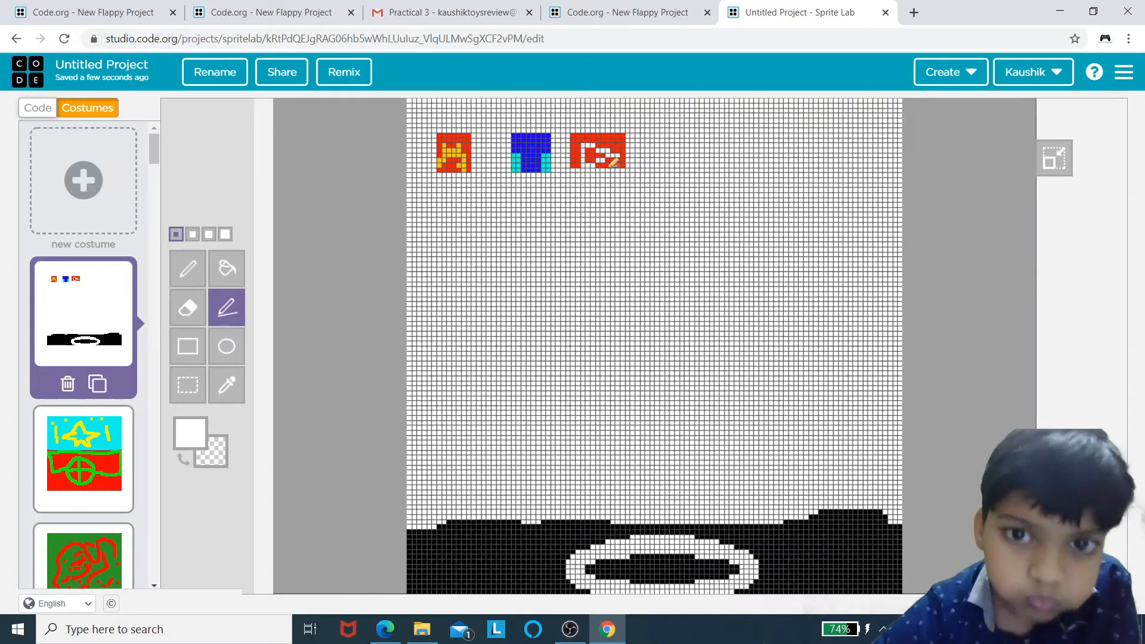
pyautogui.click(233, 271)
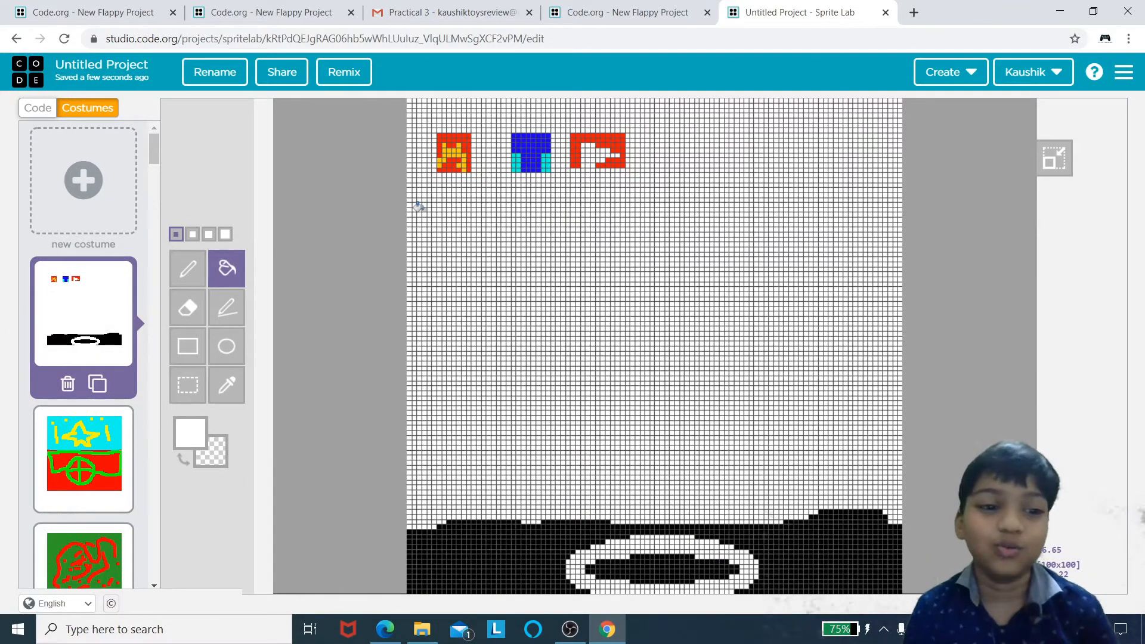
# Step: Paint a solid black (#000000) square beside the play icon using the Pen tool with the largest brush
pyautogui.click(188, 432)
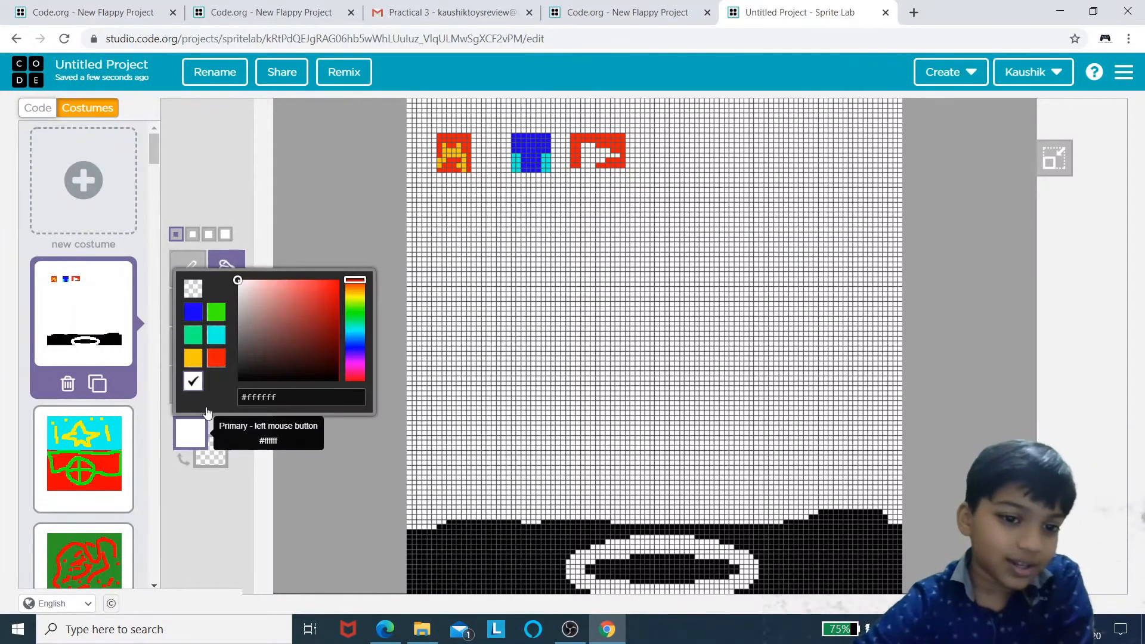
pyautogui.moveTo(325, 358); pyautogui.dragTo(322, 384)
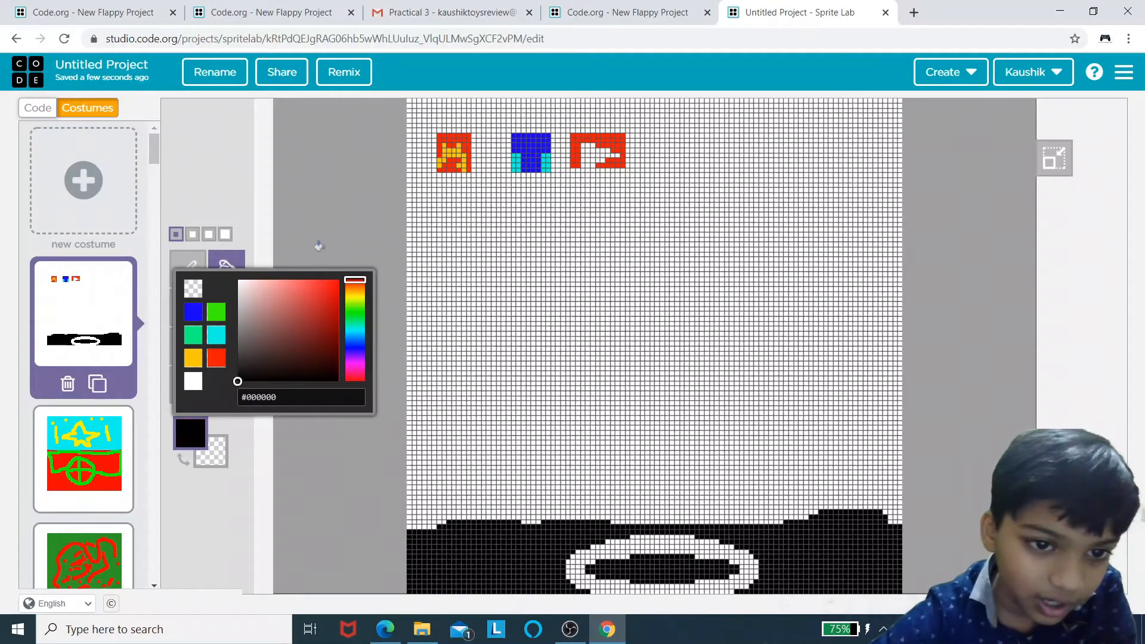
pyautogui.click(329, 187)
pyautogui.click(190, 269)
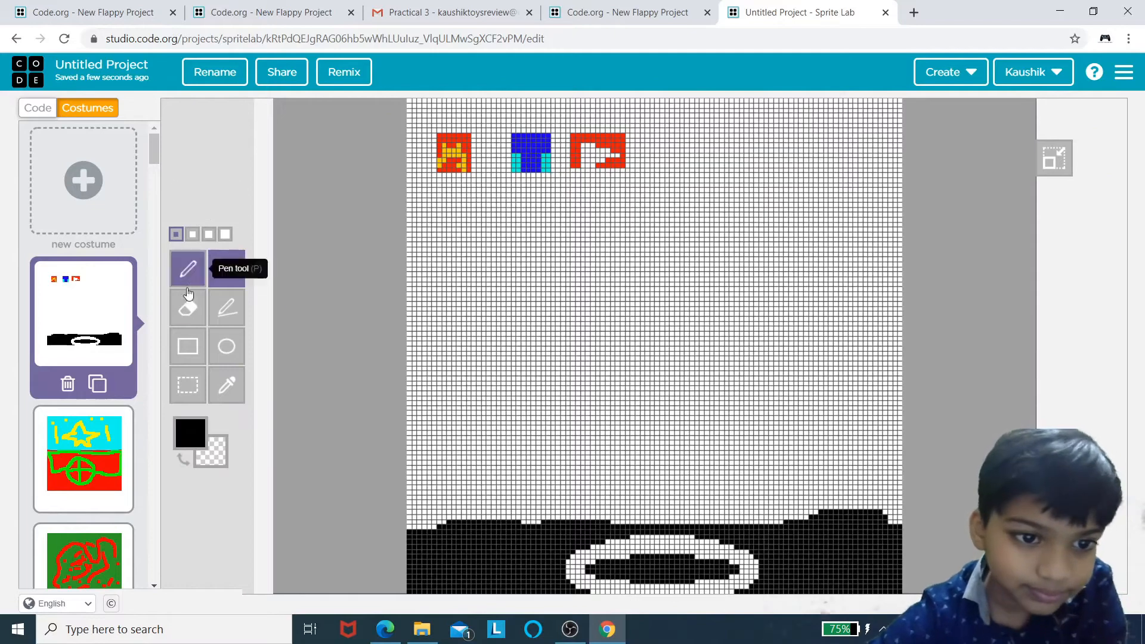
pyautogui.click(225, 234)
pyautogui.moveTo(674, 146)
pyautogui.mouseDown()
pyautogui.moveTo(668, 170)
pyautogui.moveTo(692, 146)
pyautogui.mouseUp()
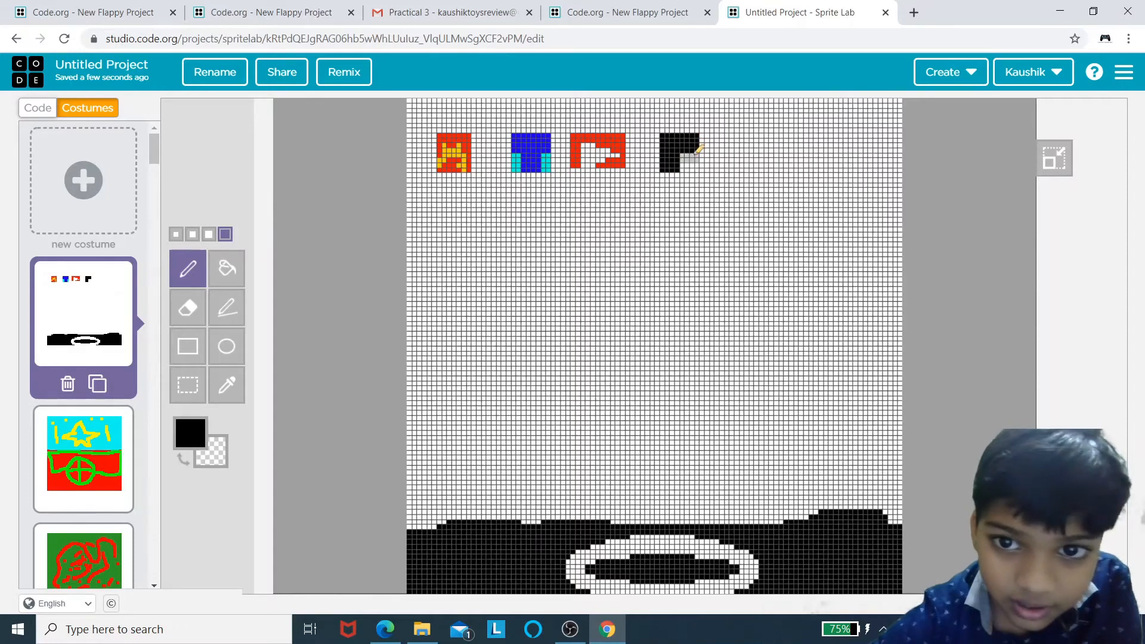
pyautogui.click(690, 163)
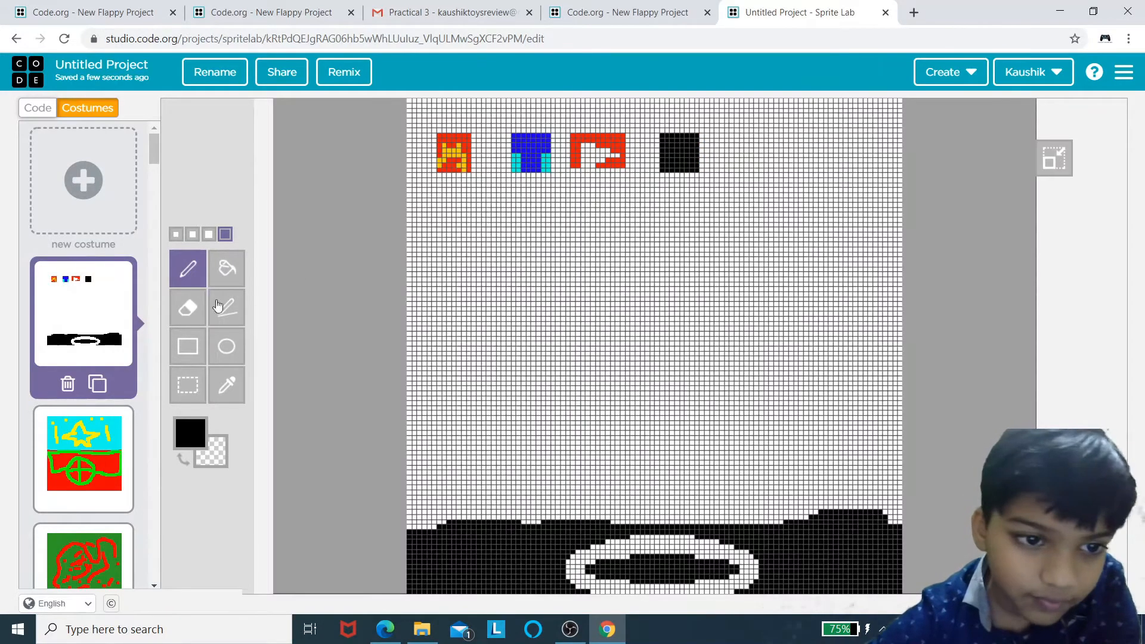
# Step: Draw a red (#ff1400) letter N inside the black square with the smallest brush, using the line tool for the diagonal
pyautogui.click(177, 234)
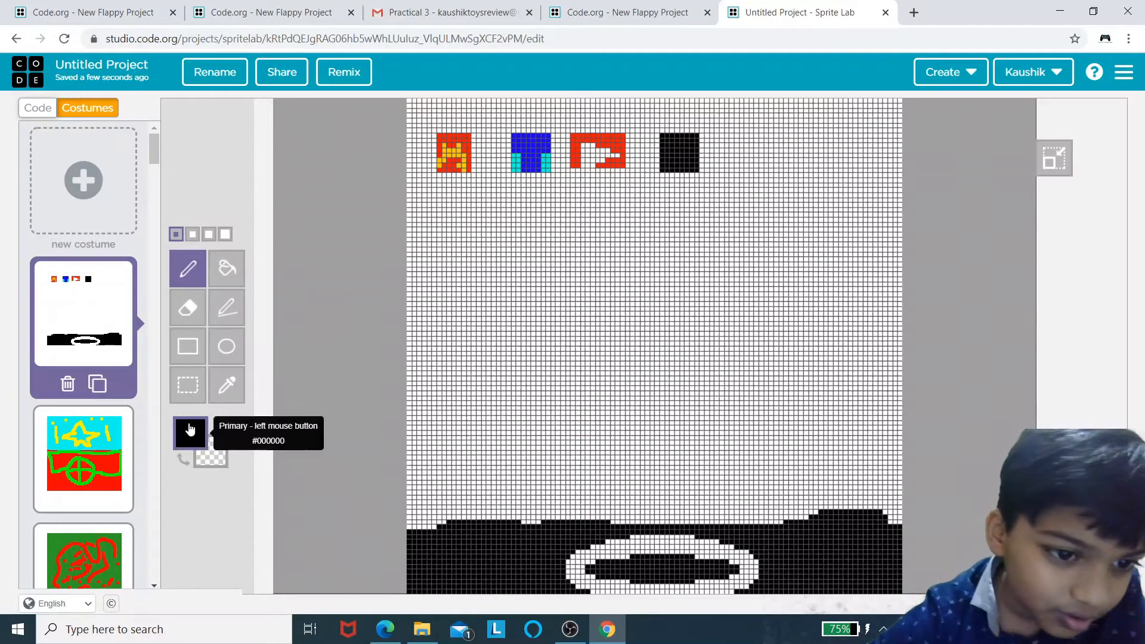
pyautogui.click(190, 433)
pyautogui.click(193, 381)
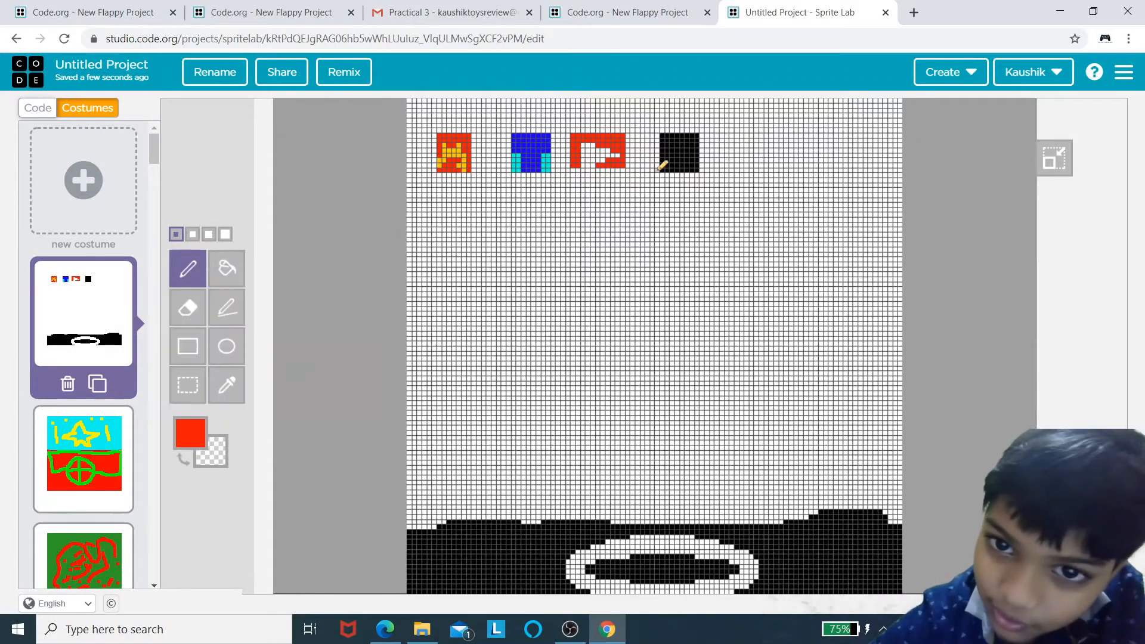
pyautogui.moveTo(668, 169); pyautogui.dragTo(668, 140)
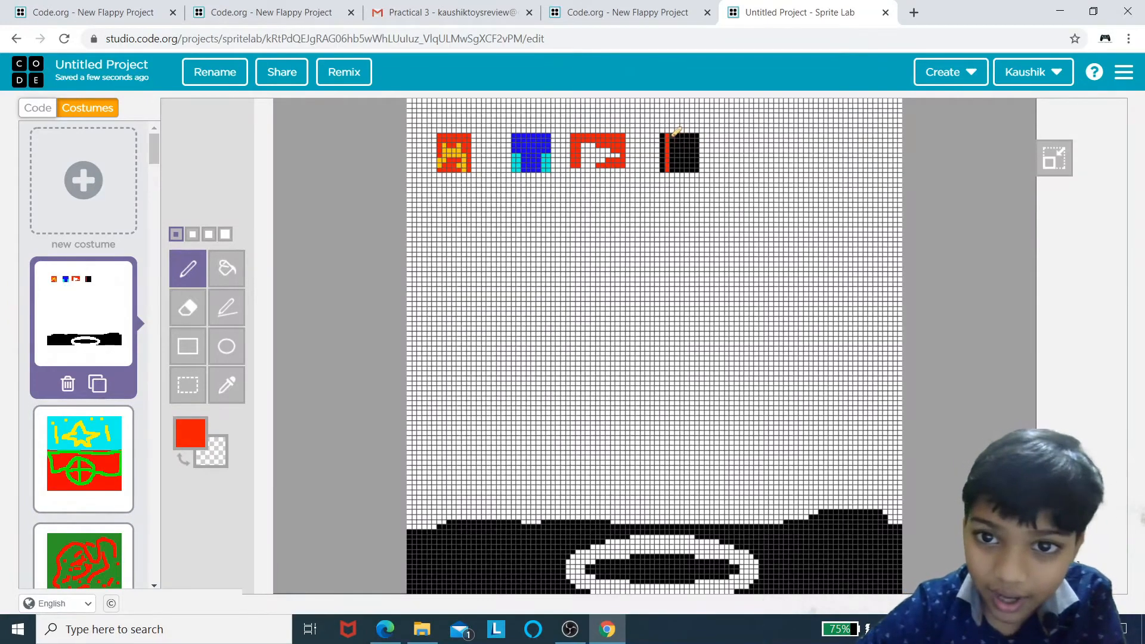
pyautogui.click(228, 307)
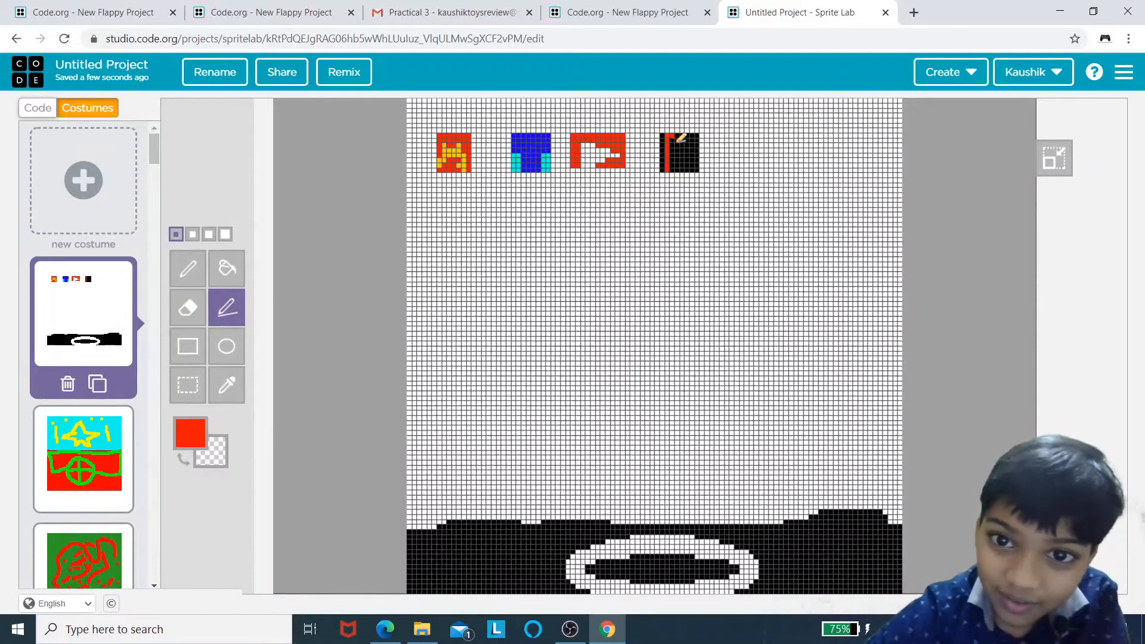
pyautogui.moveTo(678, 140); pyautogui.dragTo(689, 171)
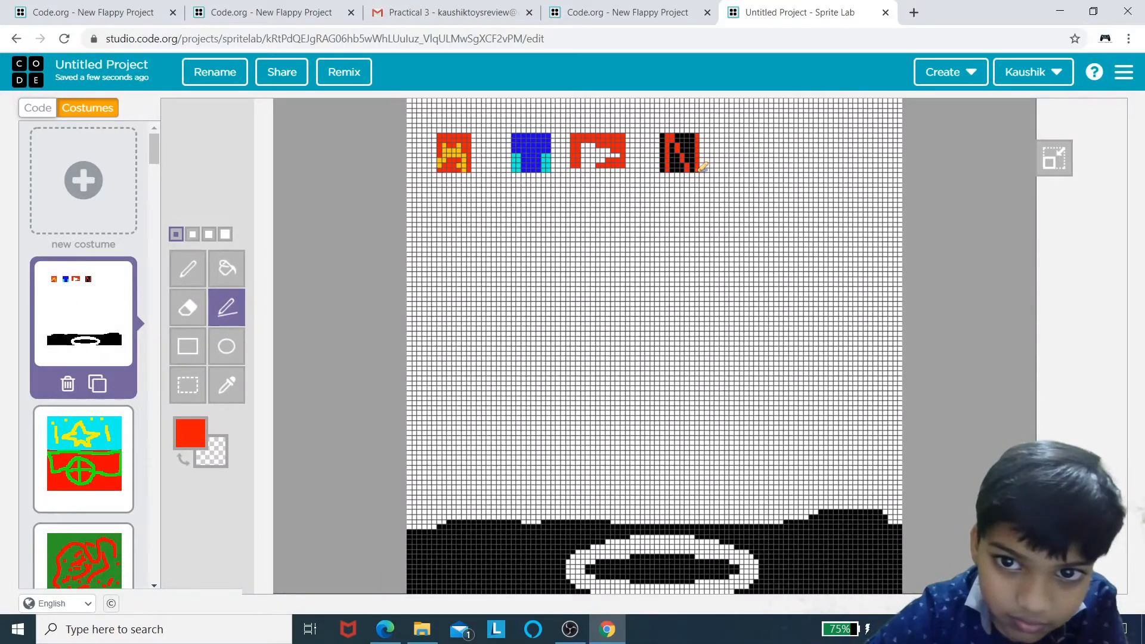
pyautogui.click(195, 256)
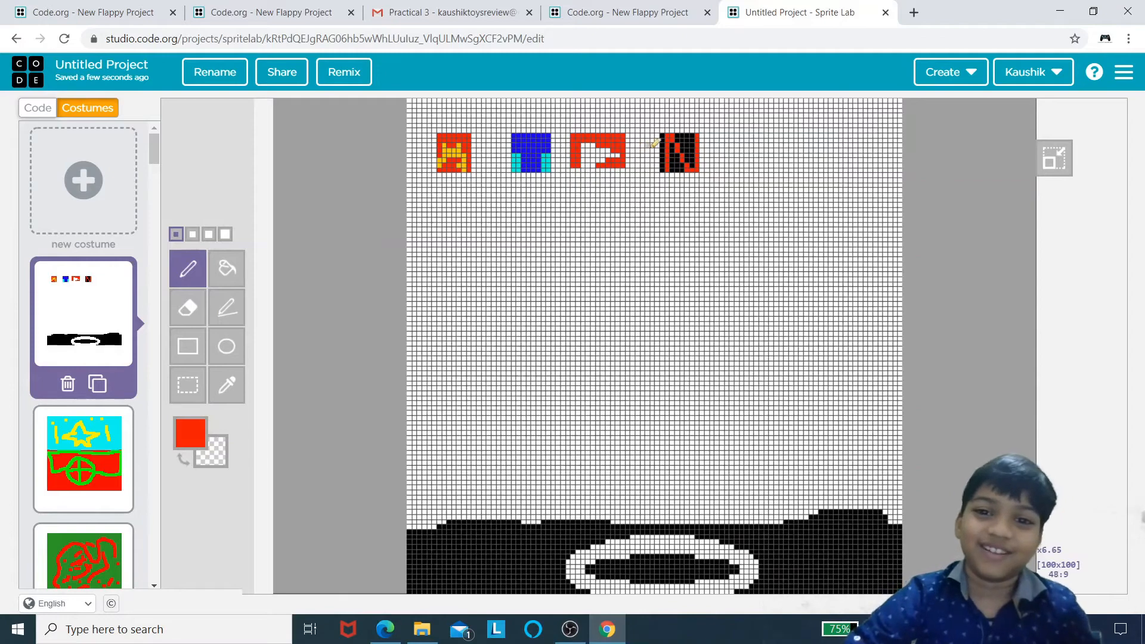
# Step: Paint a thick black (#000000) border along the sides and upper edge of the device screen with the Pen tool's largest brush
pyautogui.click(190, 433)
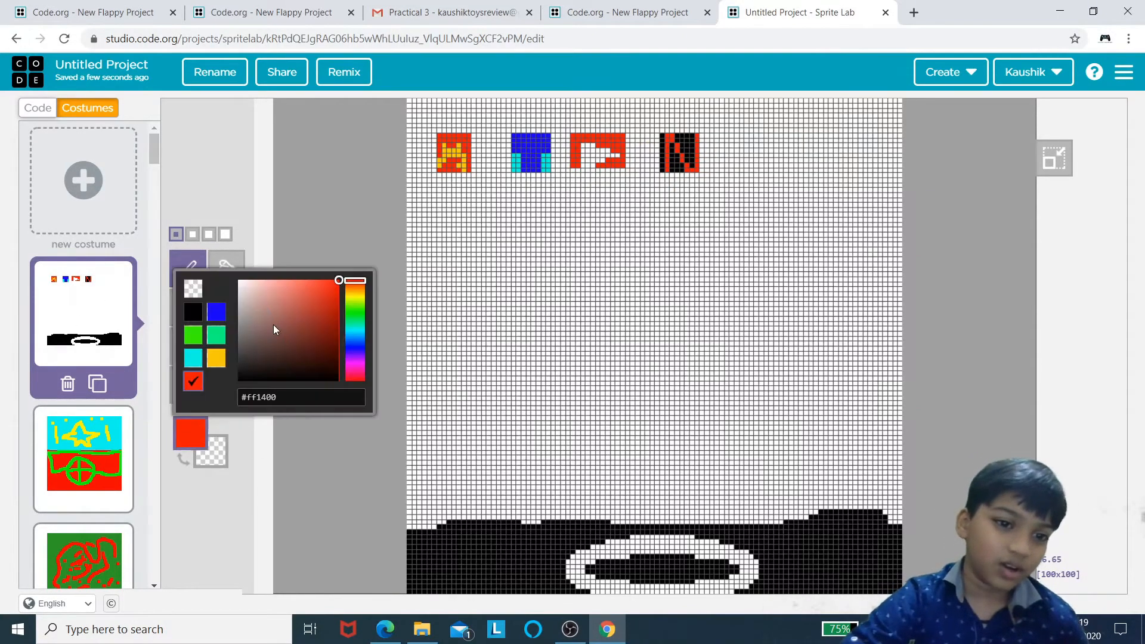
pyautogui.click(194, 318)
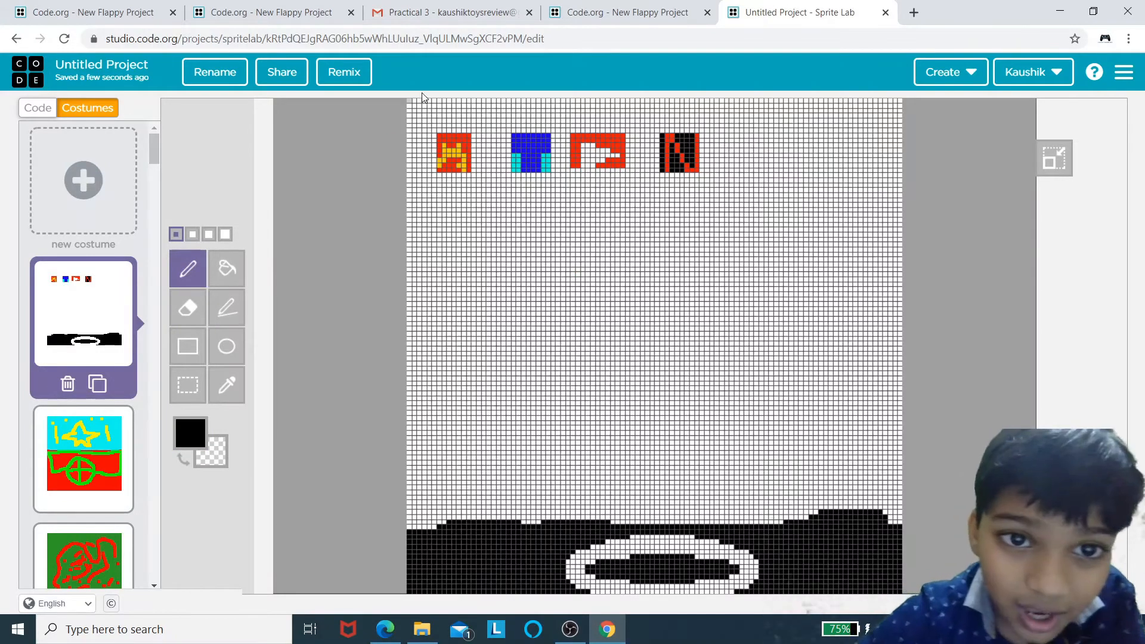
pyautogui.click(227, 267)
pyautogui.click(189, 310)
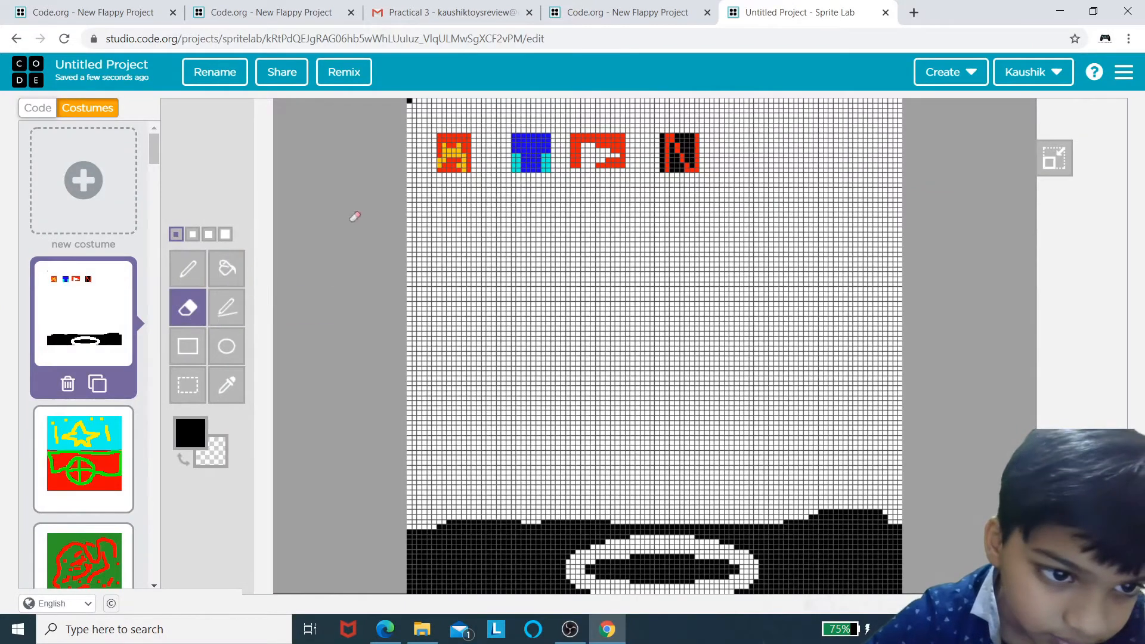
pyautogui.click(189, 283)
pyautogui.click(225, 234)
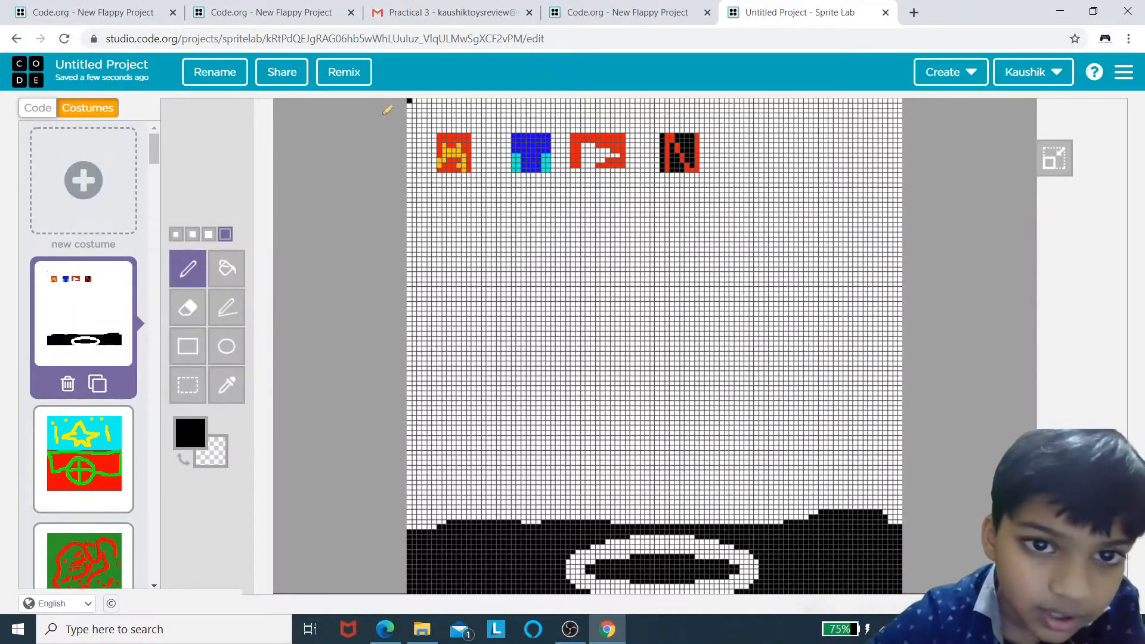
pyautogui.moveTo(411, 101)
pyautogui.mouseDown()
pyautogui.moveTo(434, 532)
pyautogui.moveTo(417, 468)
pyautogui.moveTo(427, 520)
pyautogui.moveTo(500, 524)
pyautogui.moveTo(886, 504)
pyautogui.moveTo(748, 521)
pyautogui.moveTo(803, 495)
pyautogui.moveTo(895, 514)
pyautogui.moveTo(898, 465)
pyautogui.moveTo(911, 518)
pyautogui.mouseUp()
pyautogui.moveTo(904, 469)
pyautogui.mouseDown()
pyautogui.moveTo(898, 406)
pyautogui.moveTo(913, 421)
pyautogui.moveTo(903, 105)
pyautogui.moveTo(912, 201)
pyautogui.mouseUp()
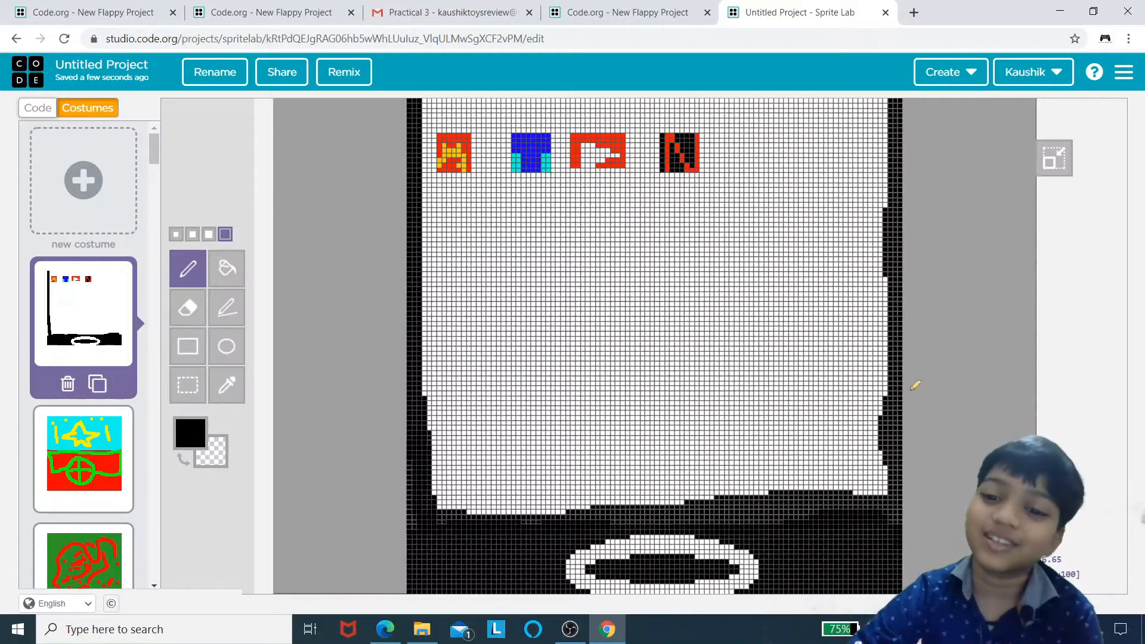
pyautogui.moveTo(915, 385)
pyautogui.mouseDown()
pyautogui.moveTo(898, 278)
pyautogui.moveTo(902, 117)
pyautogui.moveTo(872, 99)
pyautogui.moveTo(452, 102)
pyautogui.mouseUp()
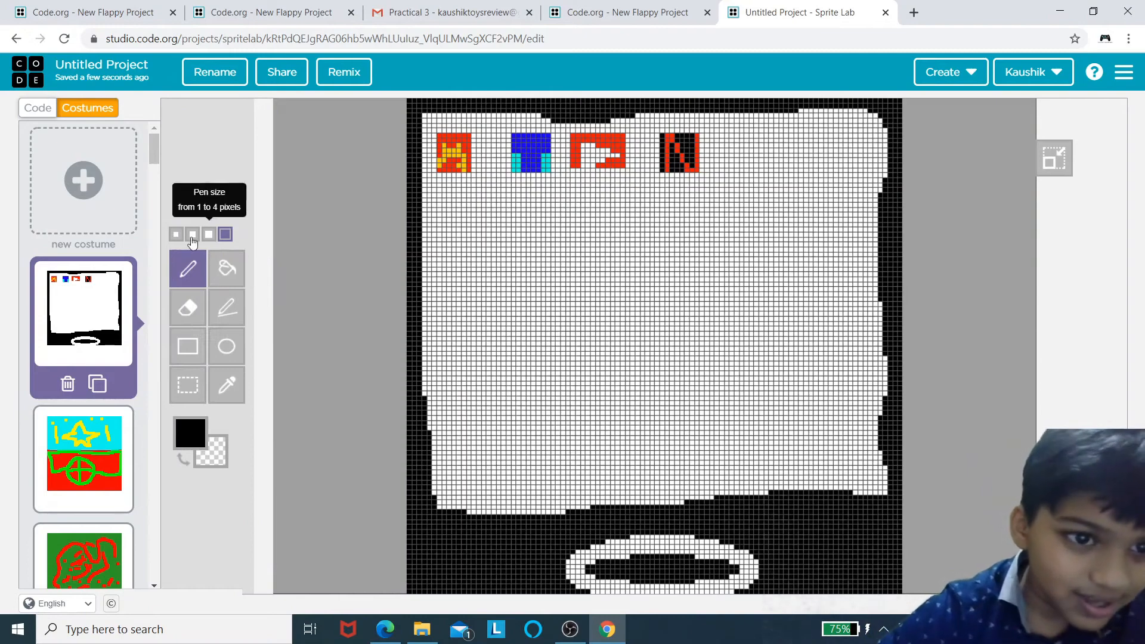
# Step: Draw a large golden-yellow five-pointed star outline below the app icons with the largest-size line tool
pyautogui.click(192, 431)
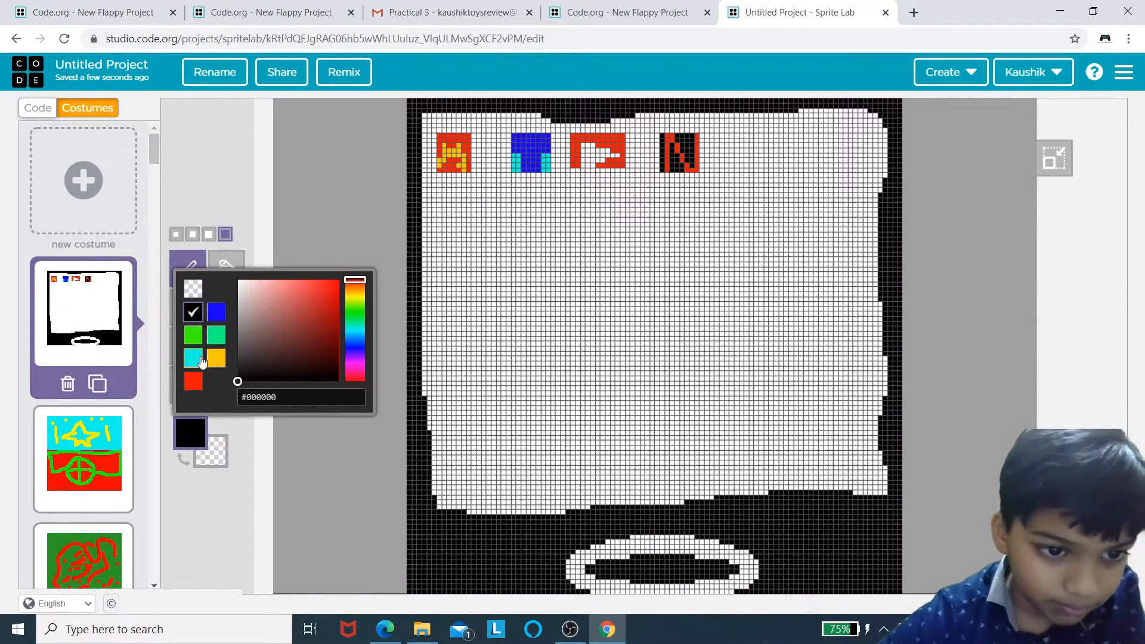
pyautogui.click(193, 357)
pyautogui.click(192, 430)
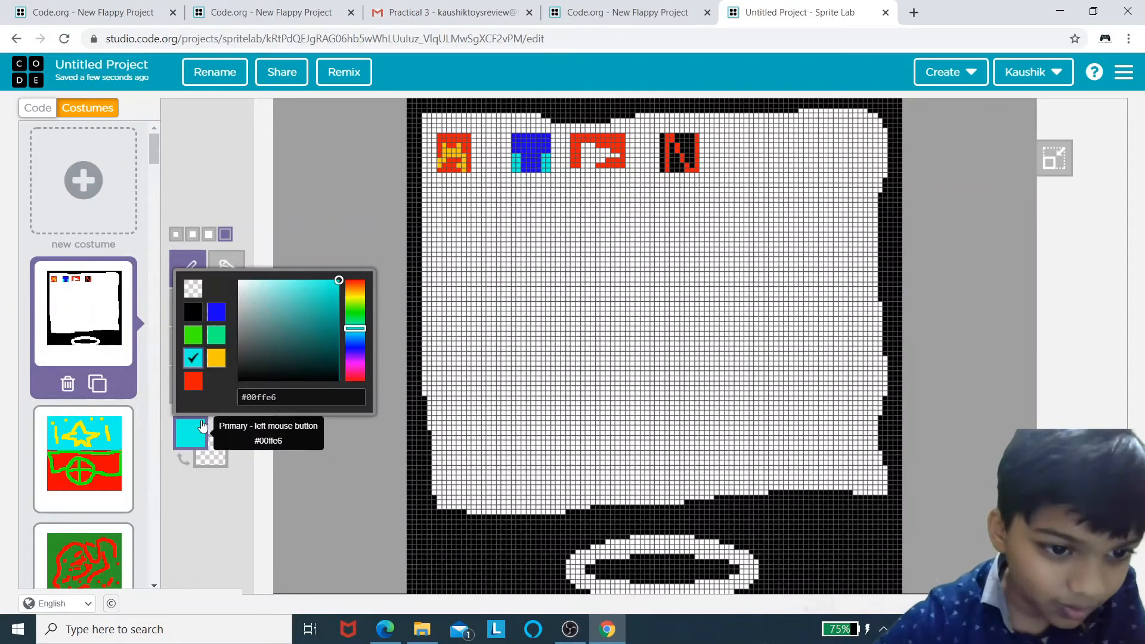
pyautogui.click(215, 372)
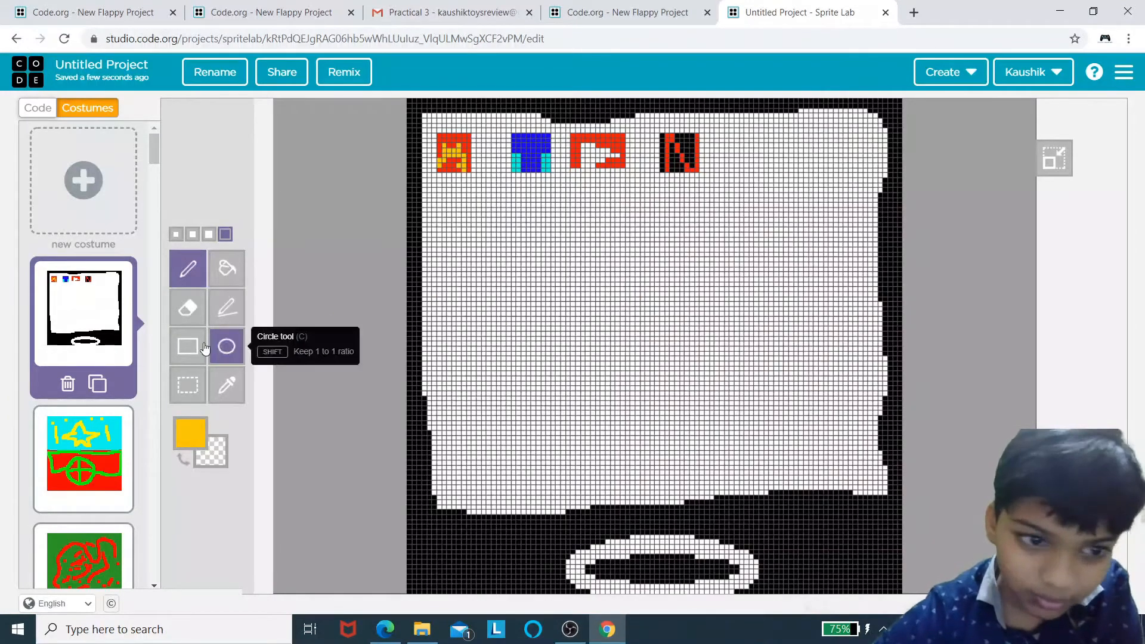
pyautogui.click(220, 308)
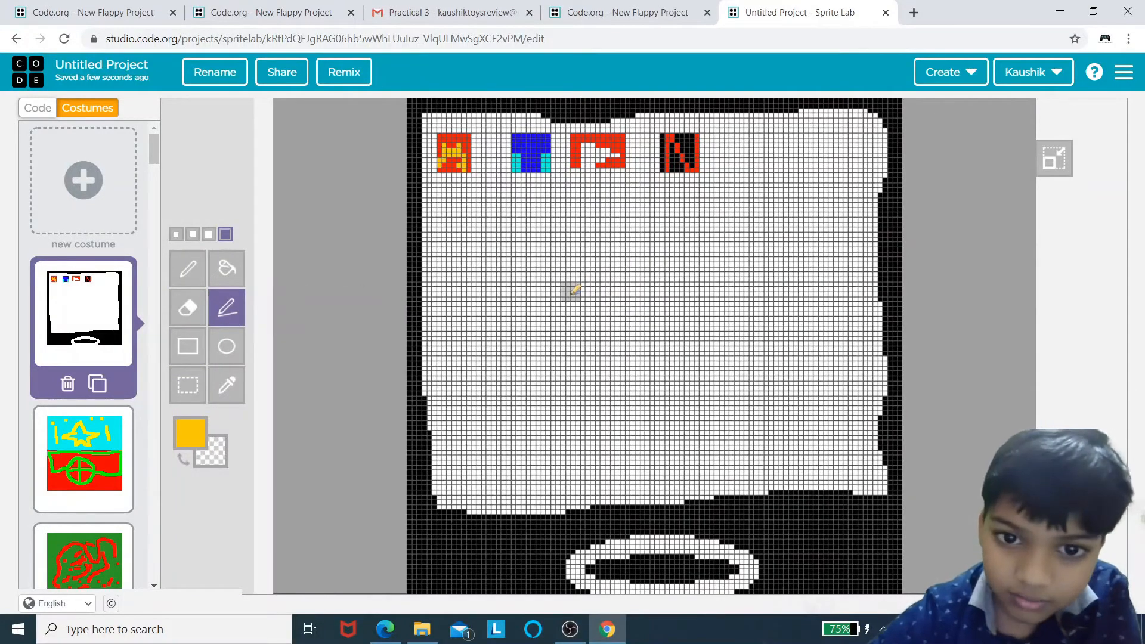
pyautogui.moveTo(559, 292)
pyautogui.mouseDown()
pyautogui.moveTo(623, 225)
pyautogui.moveTo(686, 301)
pyautogui.moveTo(773, 313)
pyautogui.moveTo(783, 339)
pyautogui.moveTo(657, 373)
pyautogui.moveTo(704, 447)
pyautogui.moveTo(677, 452)
pyautogui.moveTo(617, 411)
pyautogui.moveTo(617, 377)
pyautogui.moveTo(573, 446)
pyautogui.mouseUp()
pyautogui.moveTo(574, 291)
pyautogui.mouseDown()
pyautogui.moveTo(486, 333)
pyautogui.moveTo(565, 432)
pyautogui.mouseUp()
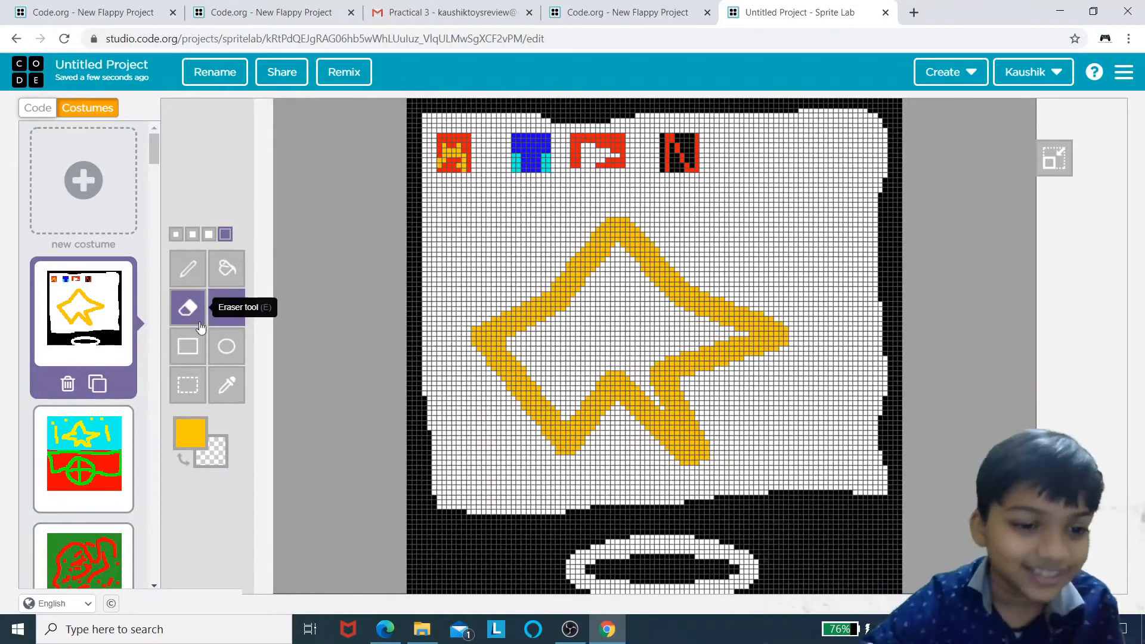
# Step: Fill the inside of the star outline with the same golden yellow, and return to the Pen tool
pyautogui.click(197, 273)
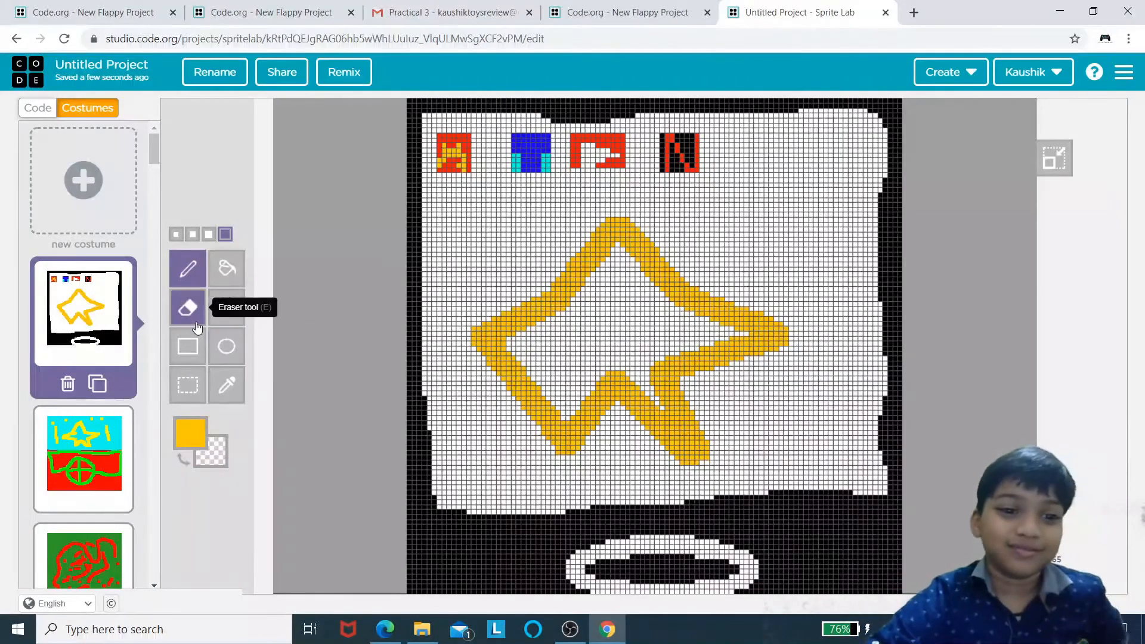
pyautogui.click(227, 268)
pyautogui.click(656, 316)
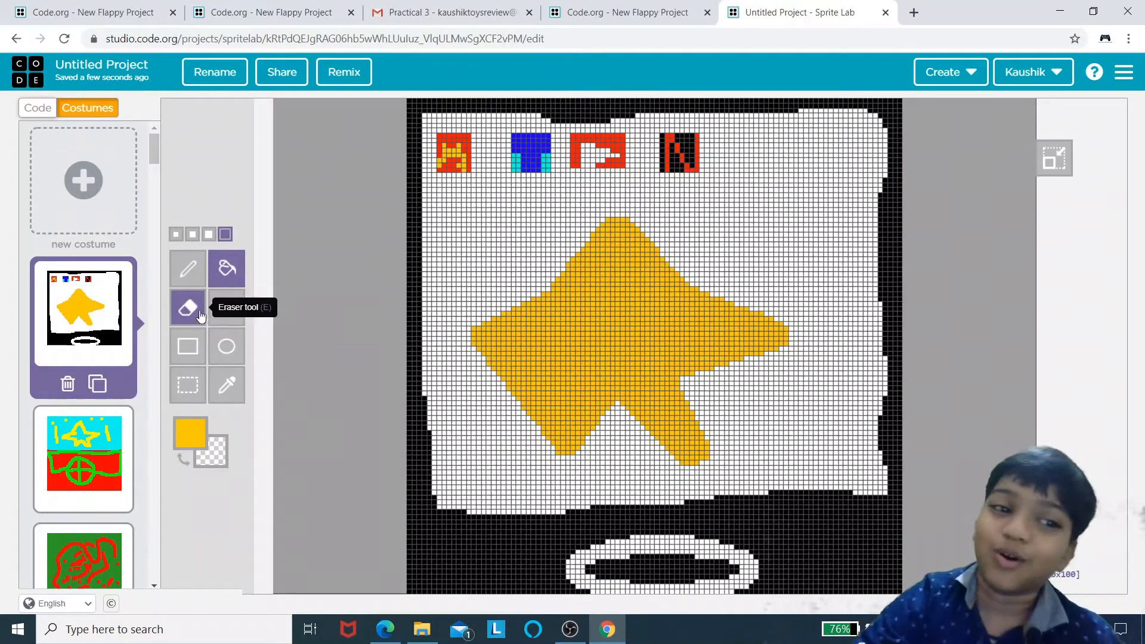
pyautogui.click(187, 267)
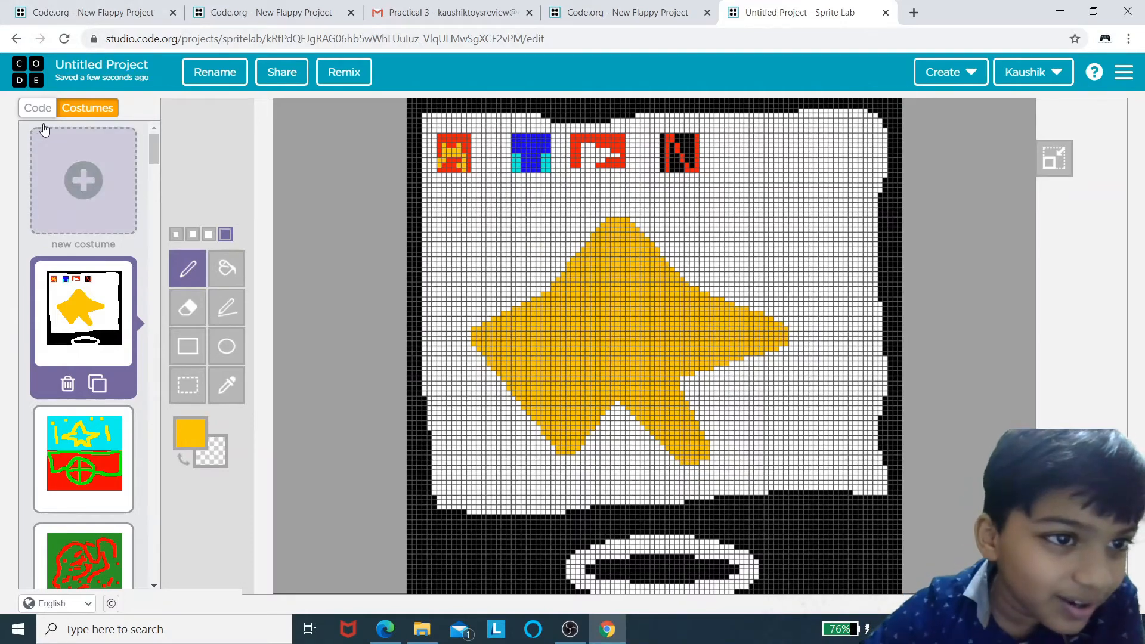
# Step: Return to the program and set the costume of the sprite made at (200, 200) to the device screen with the star
pyautogui.click(38, 108)
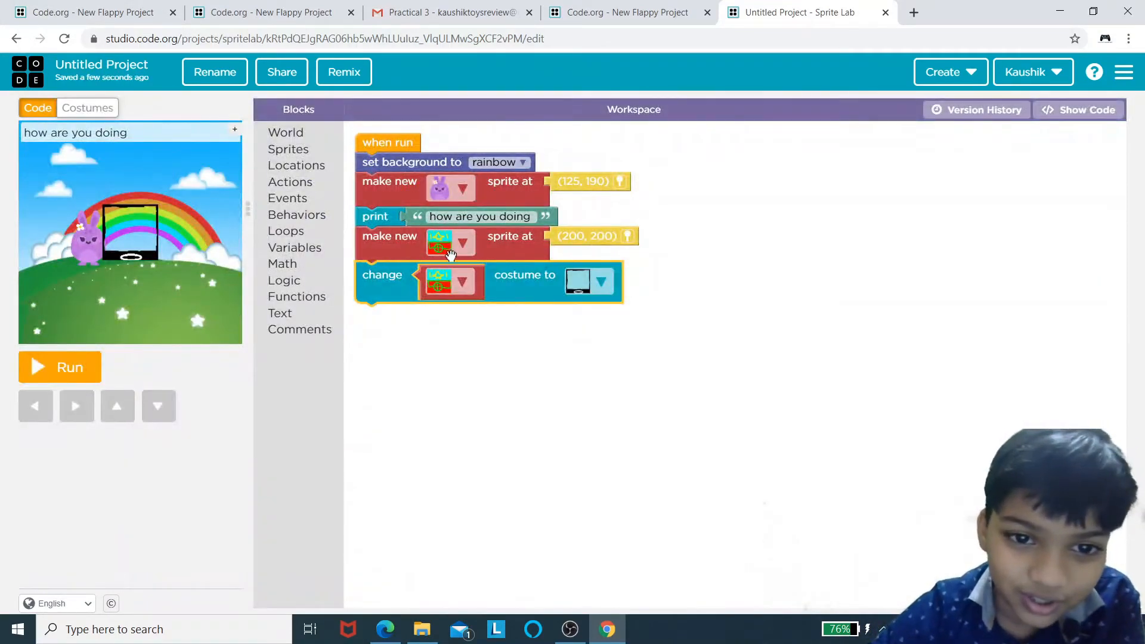
pyautogui.click(458, 245)
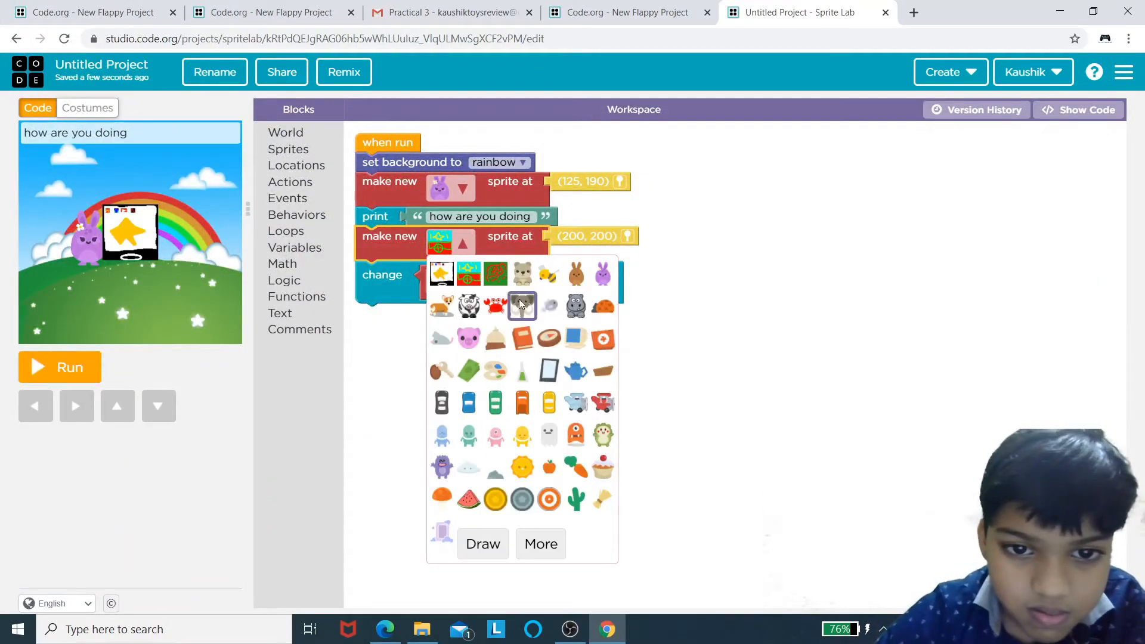
pyautogui.click(441, 273)
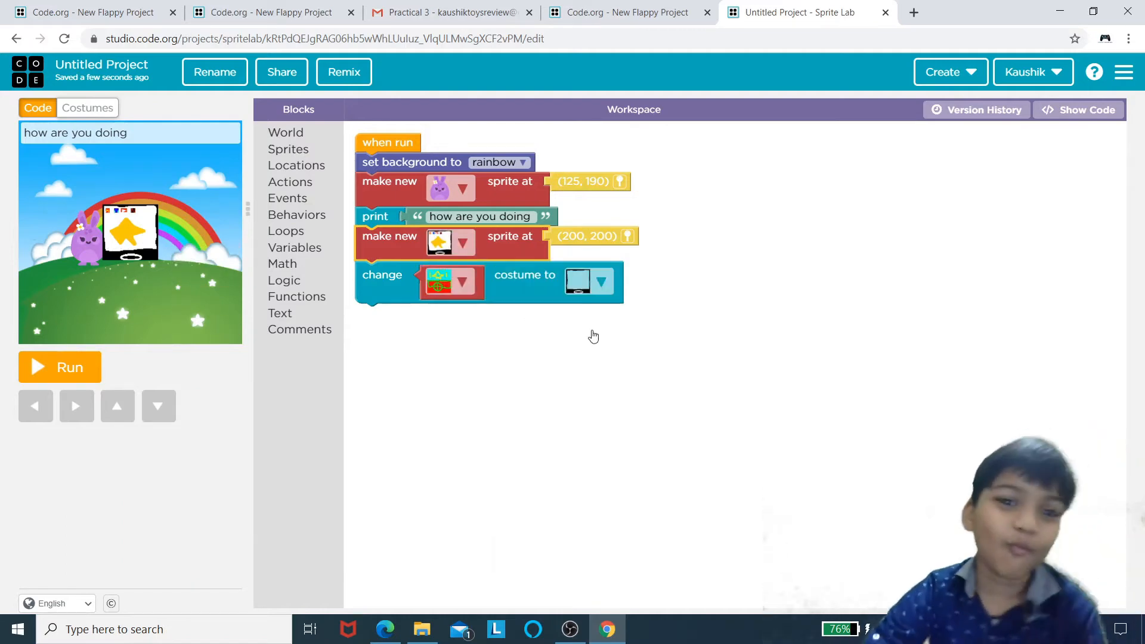
# Step: Detach the change costume block from the program and delete it
pyautogui.moveTo(544, 273); pyautogui.dragTo(435, 274)
pyautogui.click(602, 295)
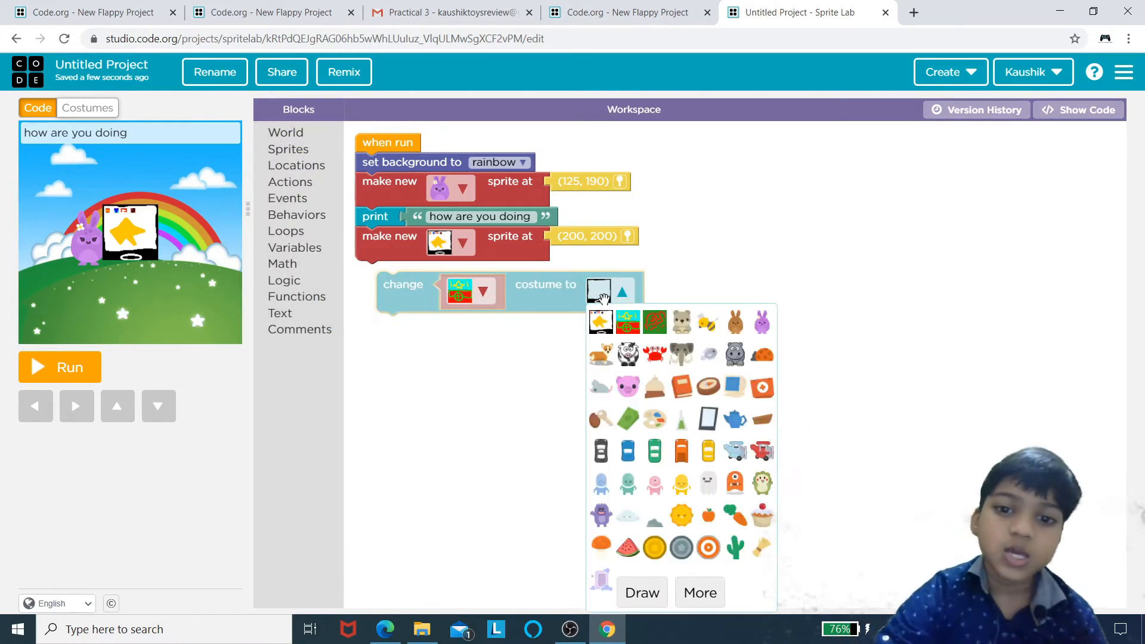
pyautogui.click(387, 517)
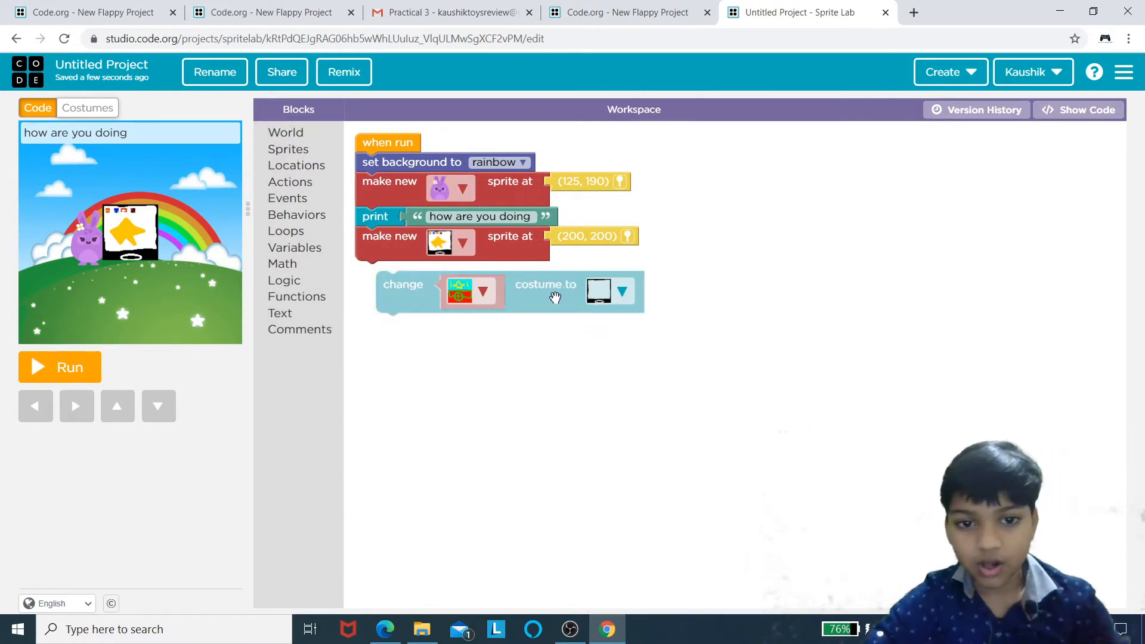
pyautogui.moveTo(542, 287); pyautogui.dragTo(326, 165)
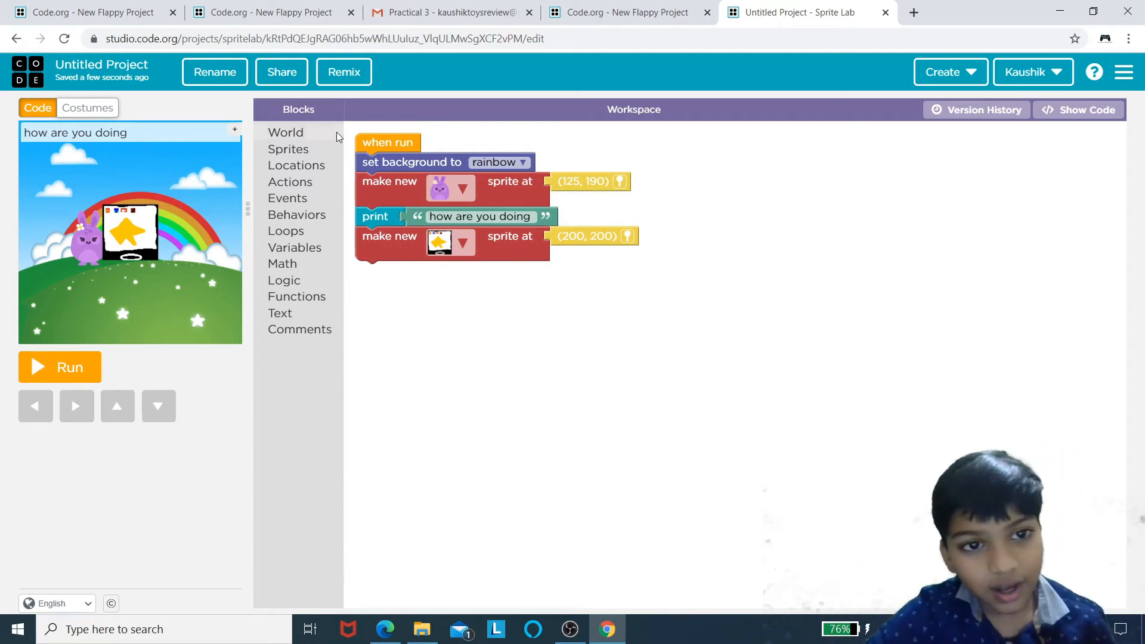
# Step: Place a "make a new sprite called mySprite" block from the Sprites category in the workspace
pyautogui.click(319, 150)
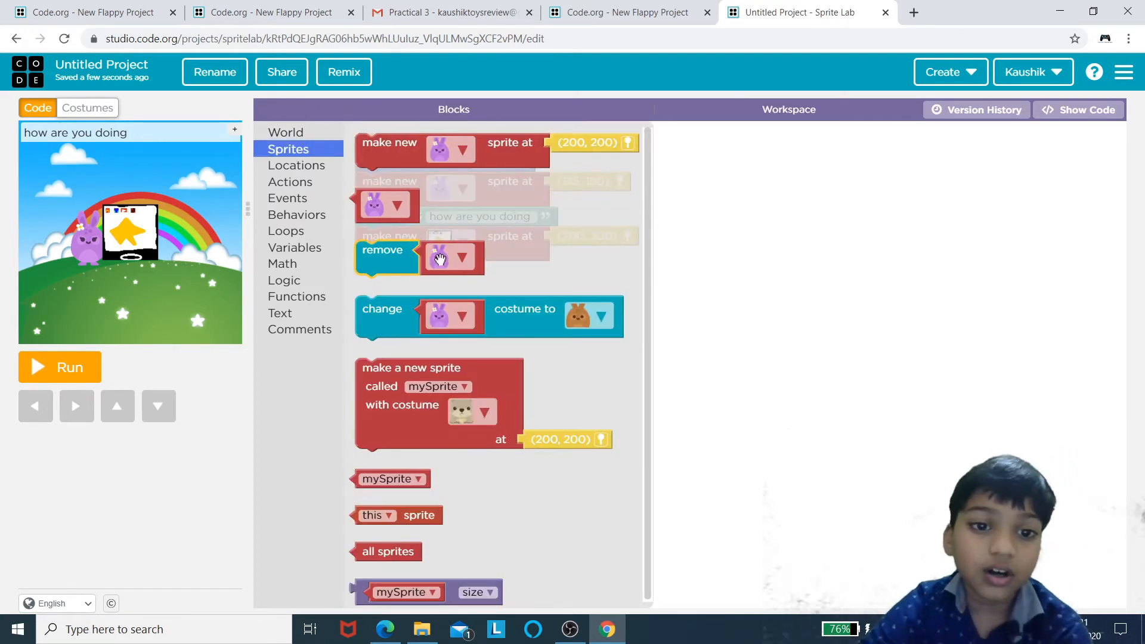
pyautogui.scroll(-1, 411, 298)
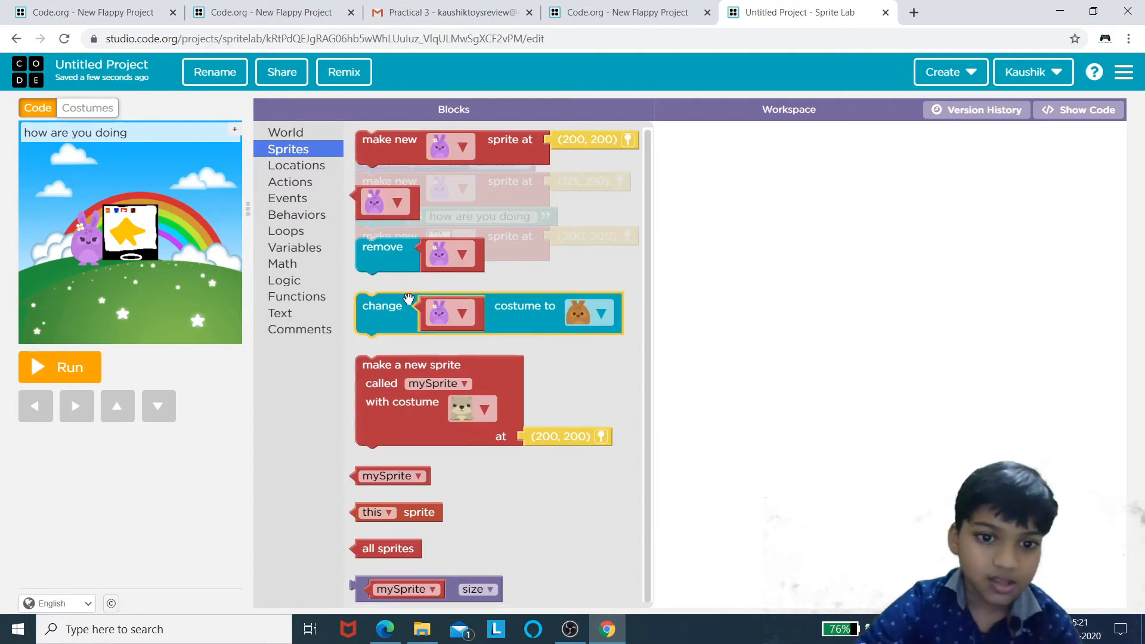
pyautogui.moveTo(414, 377); pyautogui.dragTo(417, 382)
# Step: Rename all mySprite variables to the possessive form of a person's first name, and discard the new sprite block
pyautogui.click(417, 383)
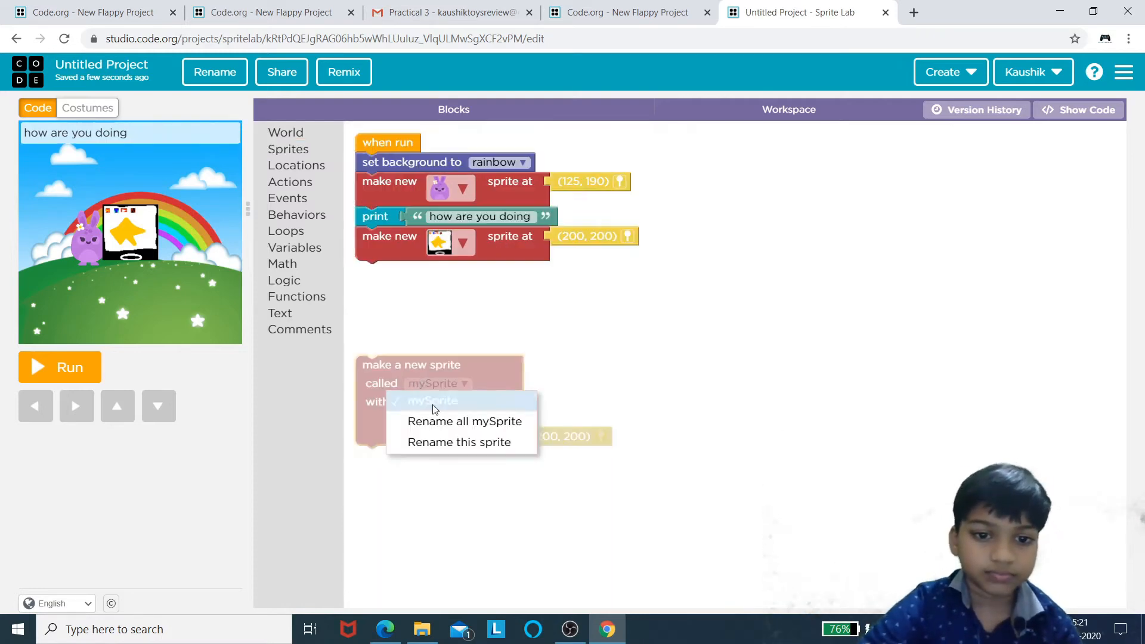
pyautogui.click(475, 429)
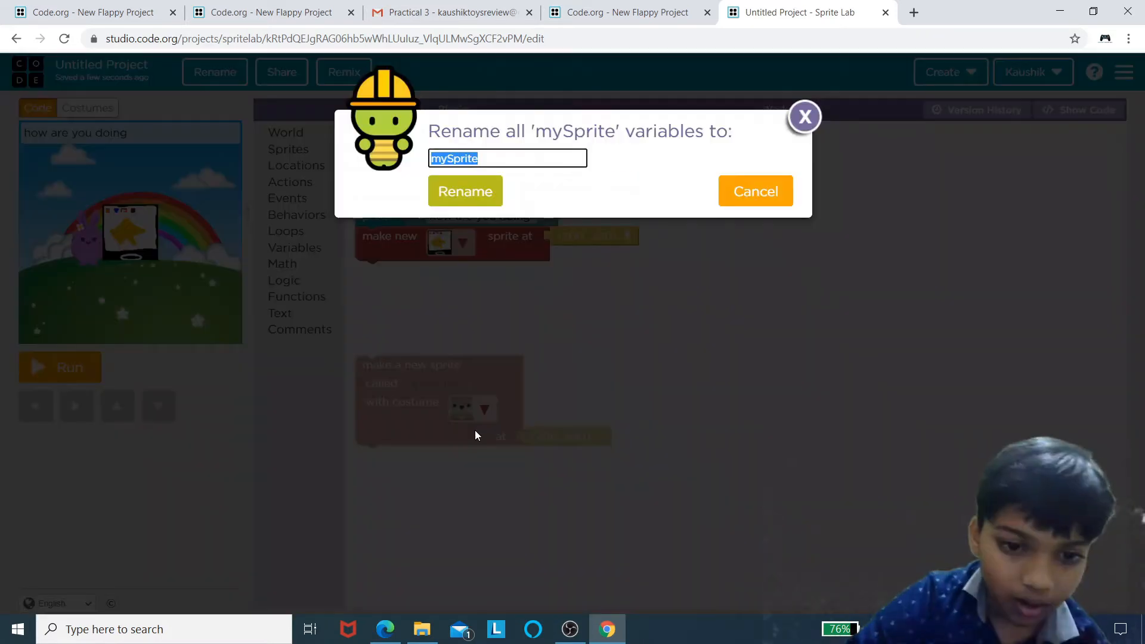
pyautogui.click(559, 160)
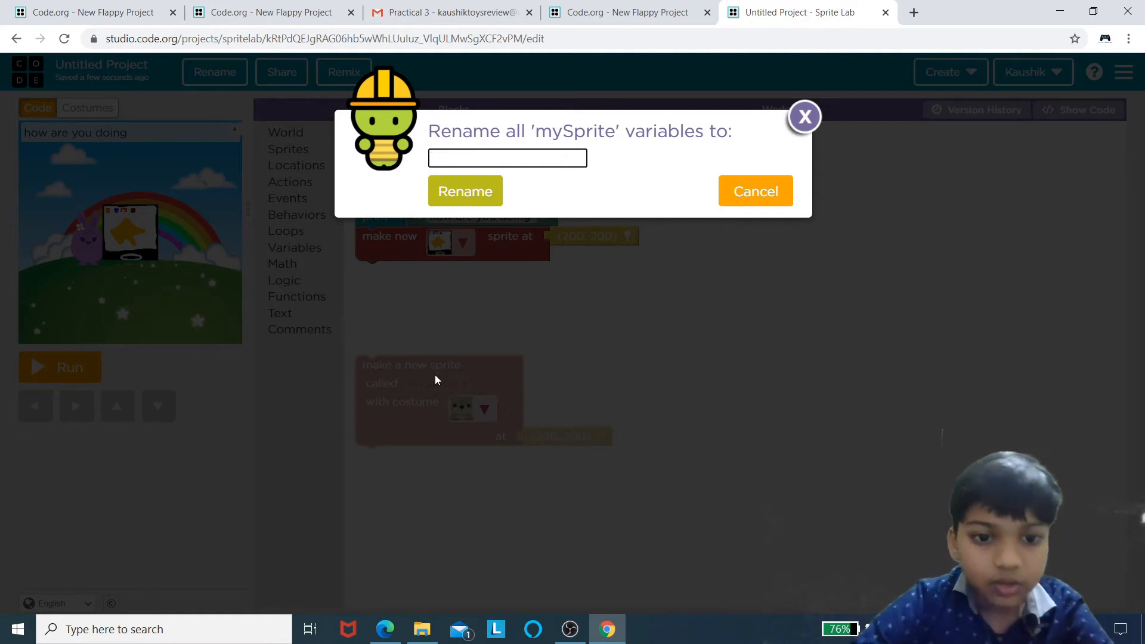
pyautogui.moveTo(475, 123); pyautogui.dragTo(465, 121)
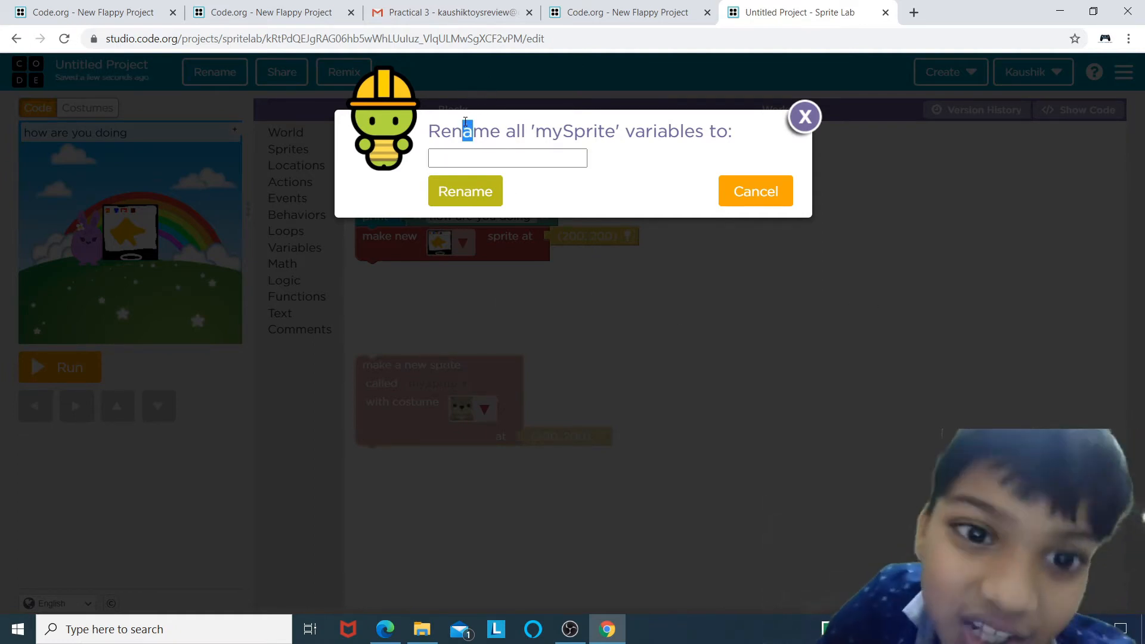
pyautogui.click(483, 152)
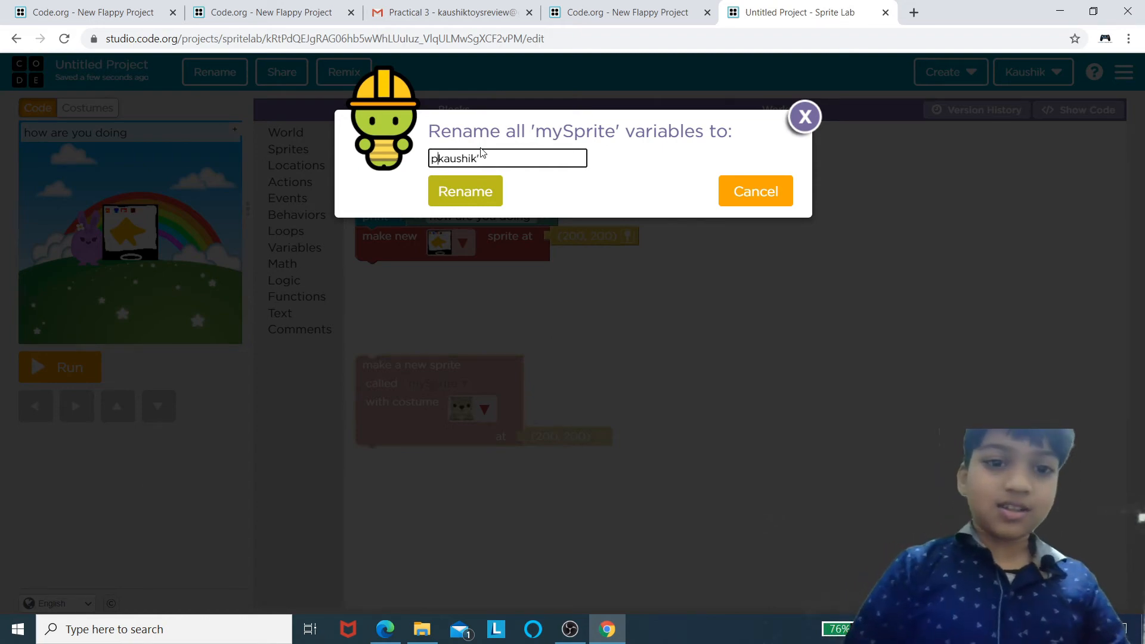
pyautogui.press('BackSpace')
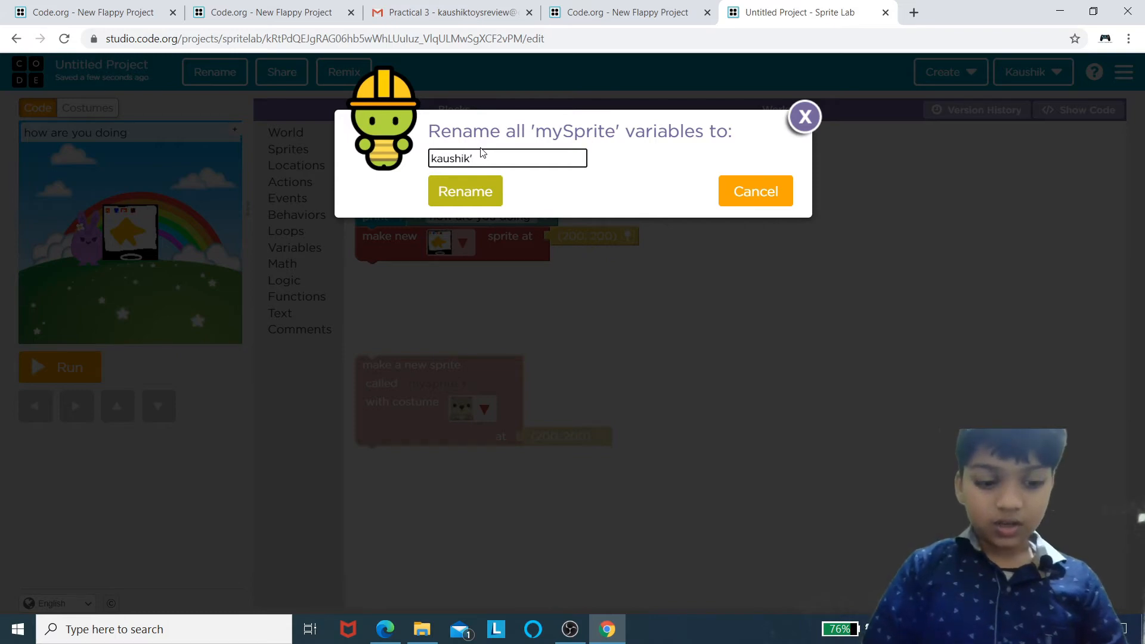
pyautogui.press('Return')
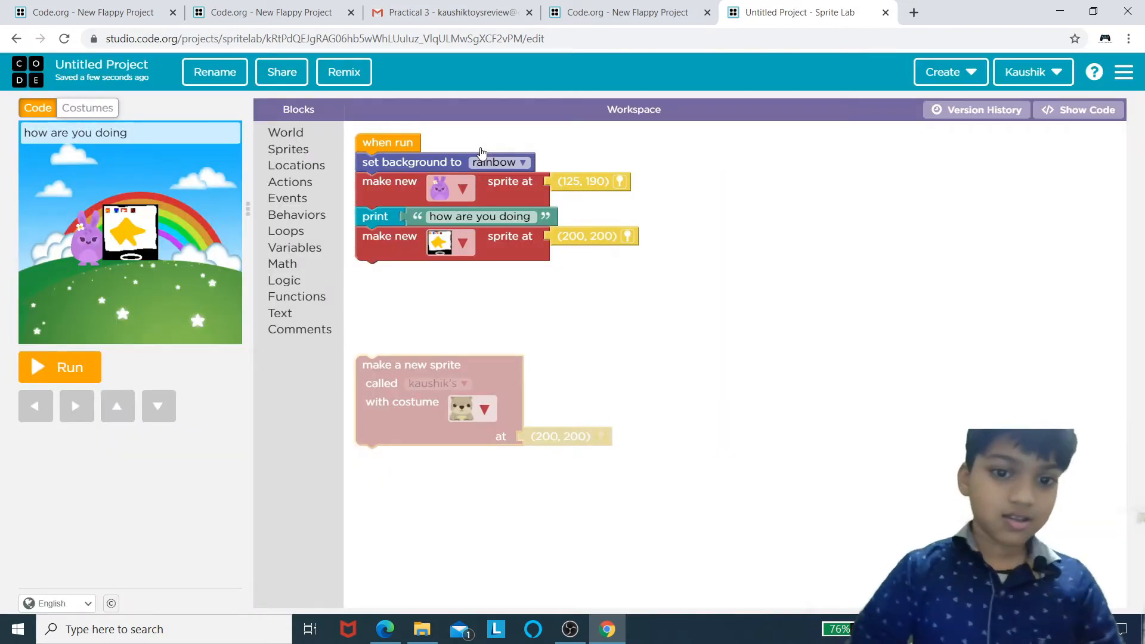
pyautogui.moveTo(491, 365); pyautogui.dragTo(24, 149)
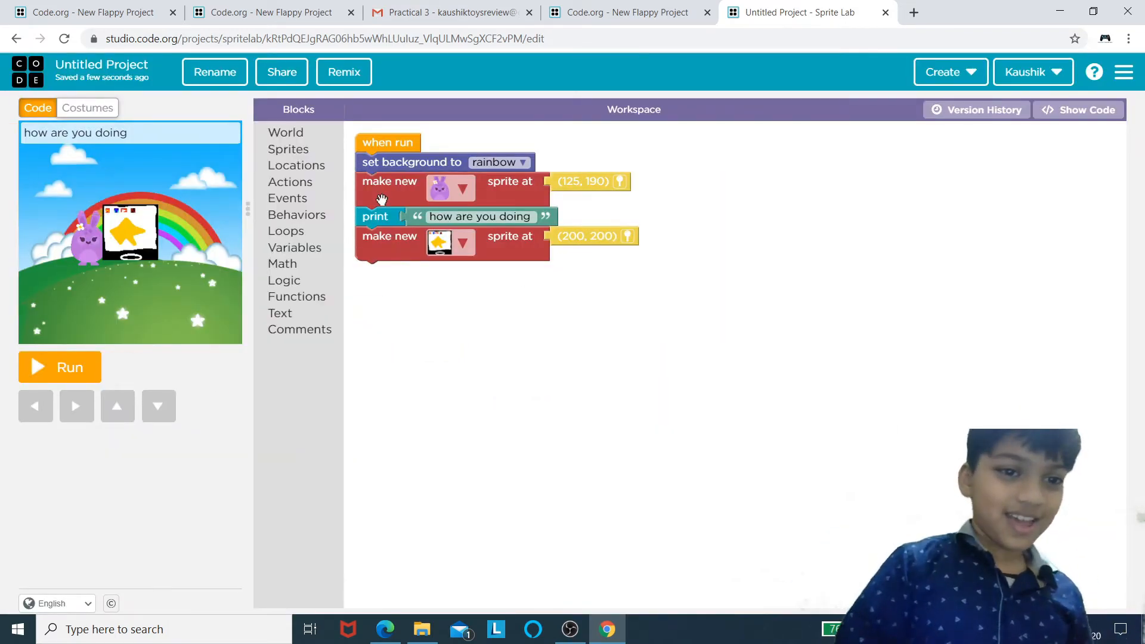
# Step: Take out a standalone mySprite variable block from the Sprites category and discard it
pyautogui.click(317, 214)
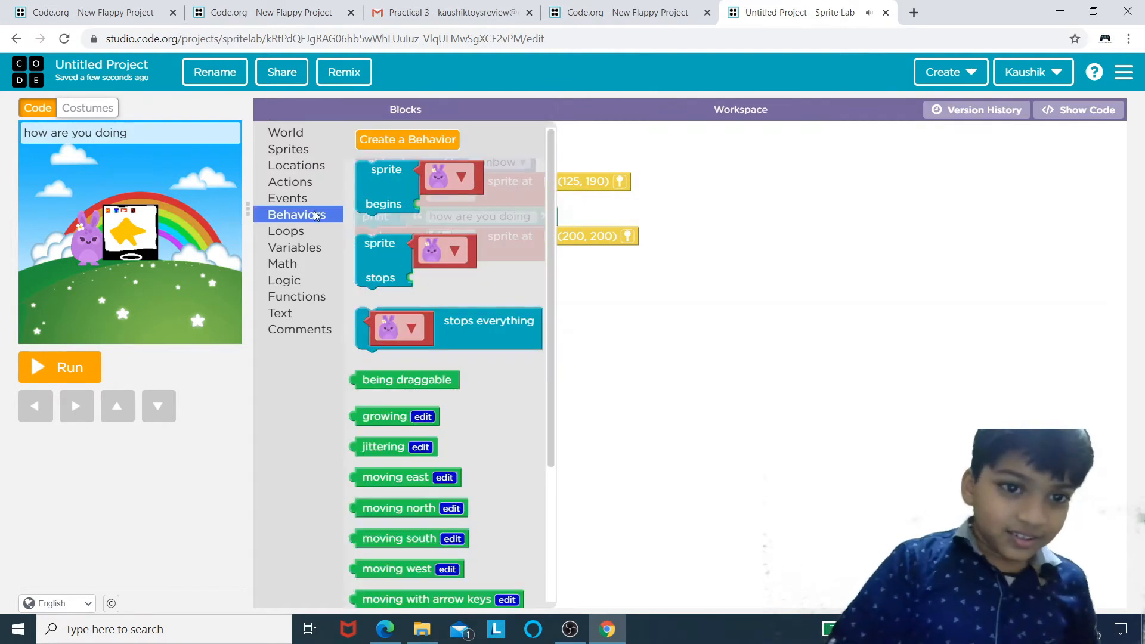
pyautogui.click(316, 155)
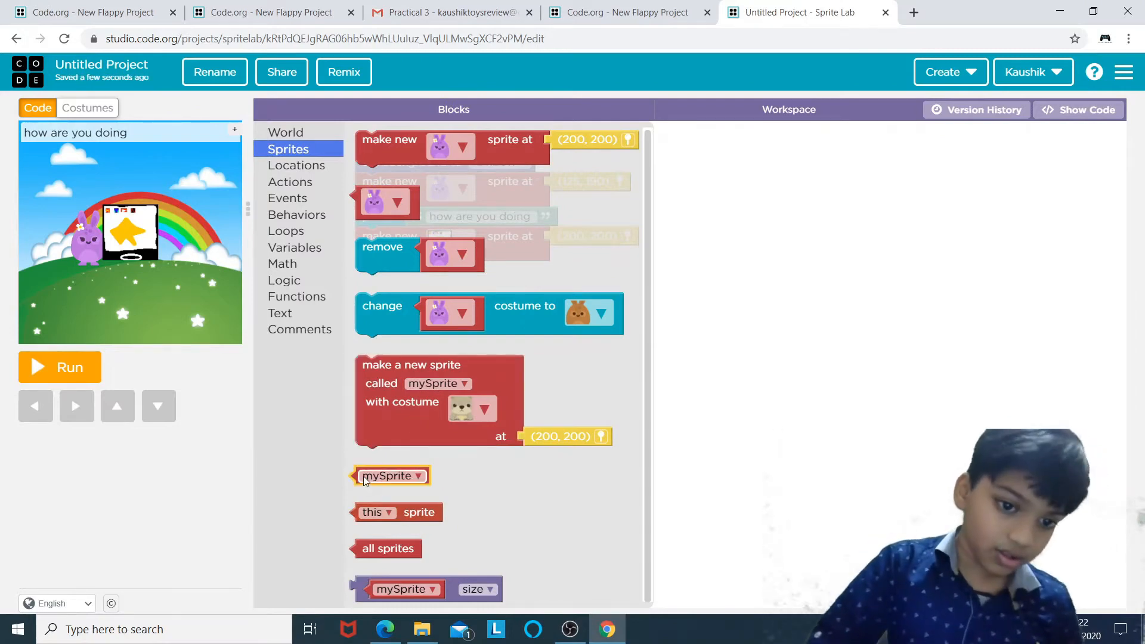
pyautogui.moveTo(363, 476); pyautogui.dragTo(262, 163)
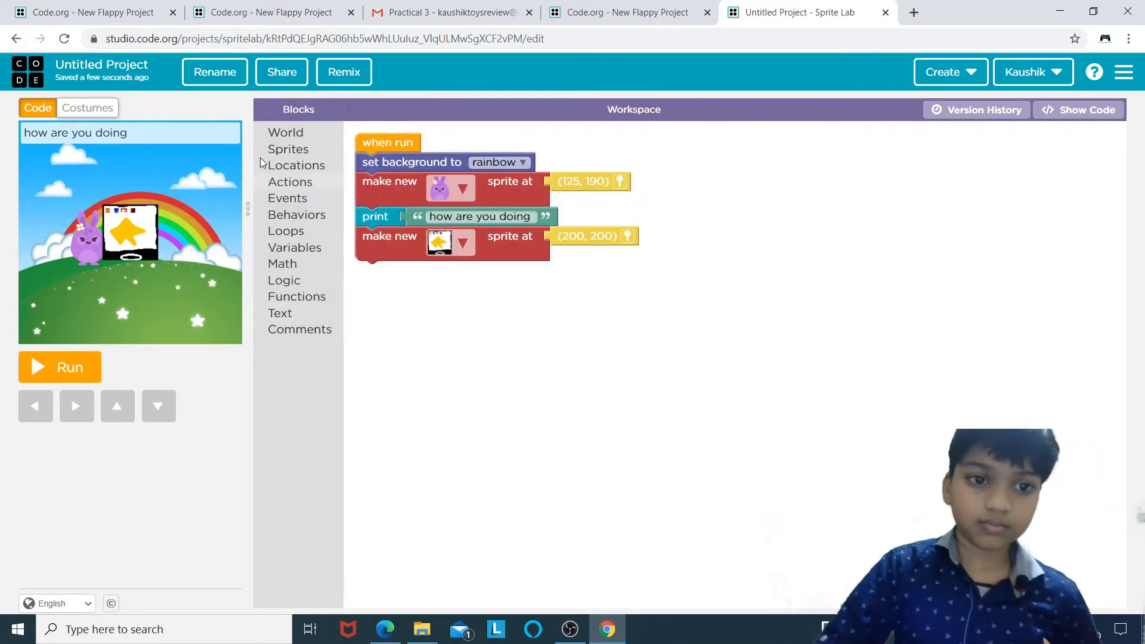
# Step: Take out a mySprite variable block from the Sprites category, view its naming options, and discard it
pyautogui.click(297, 169)
pyautogui.click(296, 149)
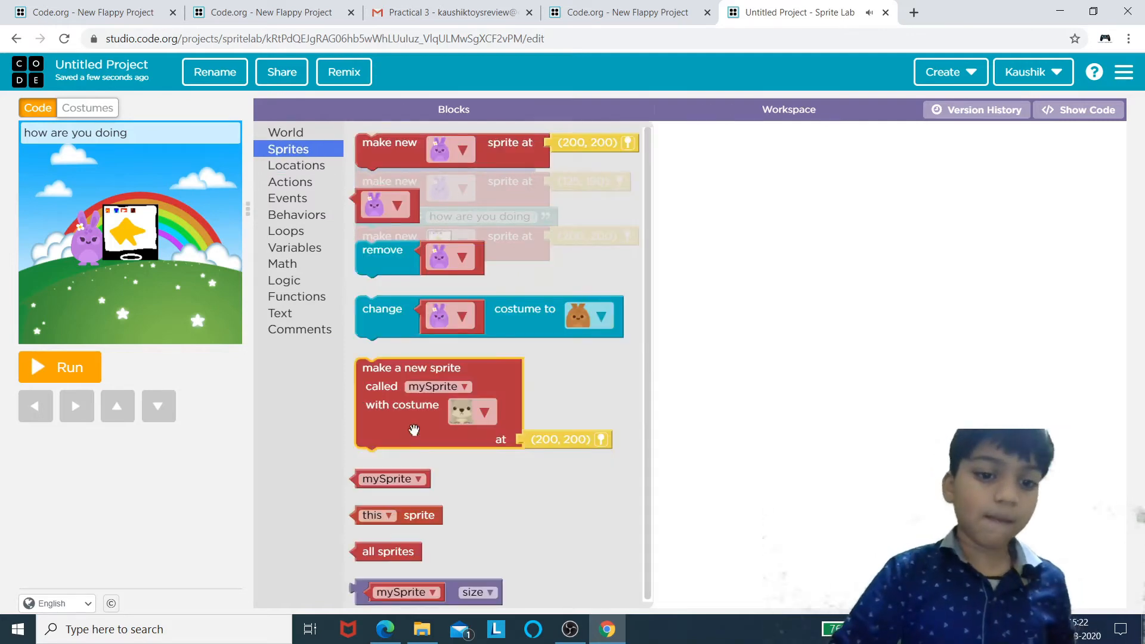
pyautogui.click(406, 477)
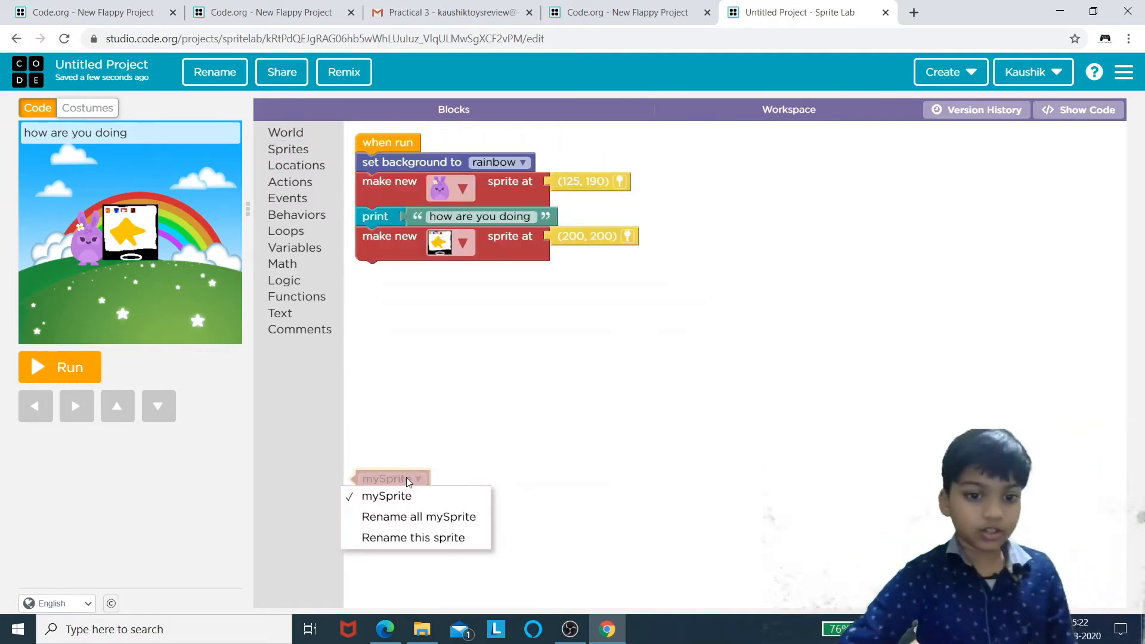
pyautogui.click(490, 390)
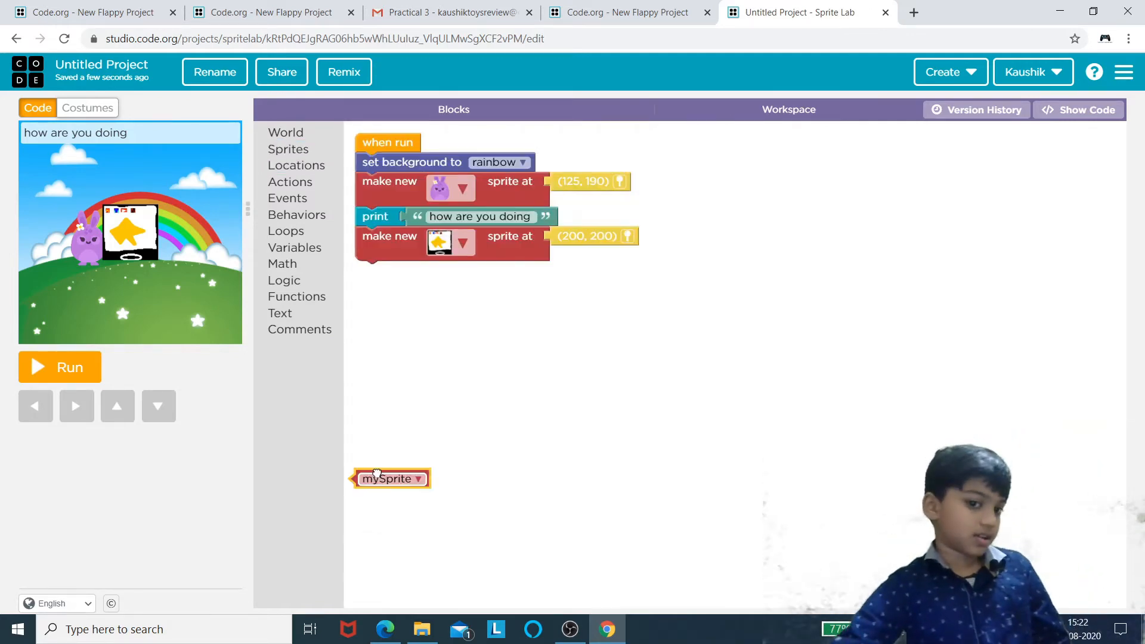
pyautogui.moveTo(377, 475); pyautogui.dragTo(318, 202)
# Step: Place a "this sprite" block in the workspace, view its this/other choices, and discard it
pyautogui.click(298, 149)
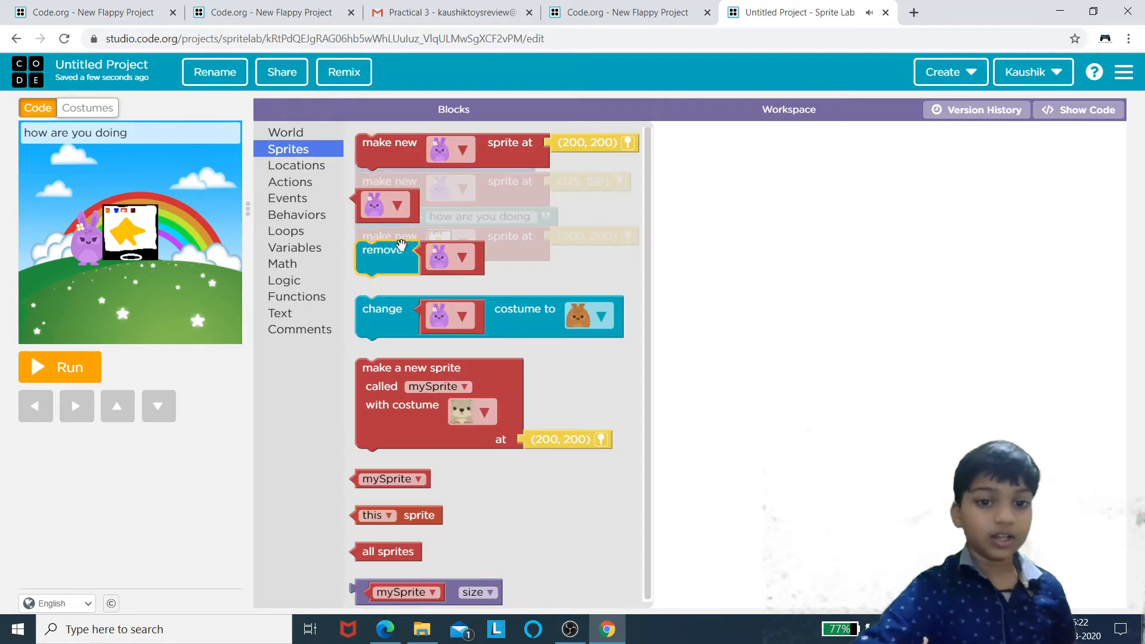
pyautogui.click(396, 512)
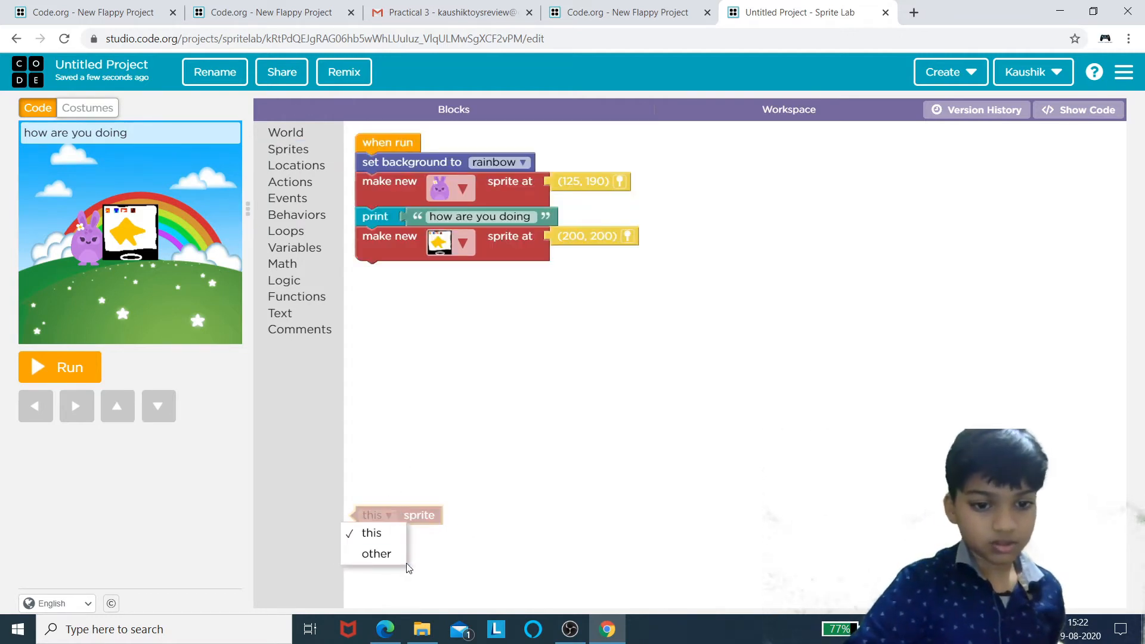
pyautogui.click(493, 514)
pyautogui.moveTo(424, 518); pyautogui.dragTo(291, 177)
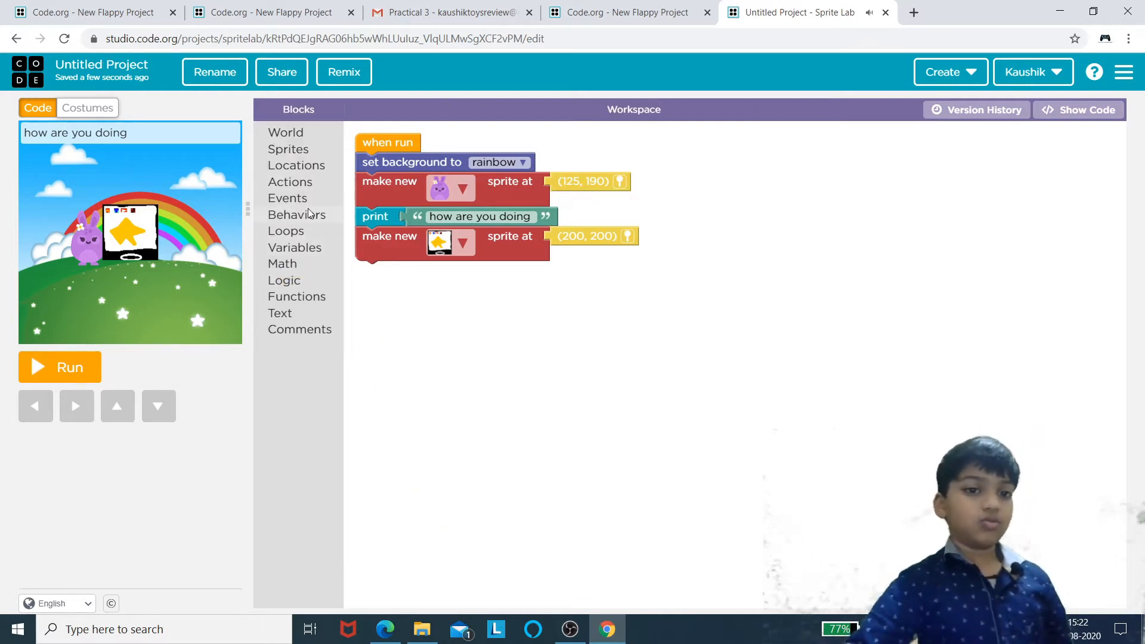
# Step: Take out the "mySprite size" property block from the Sprites category and discard its inner mySprite block
pyautogui.click(320, 152)
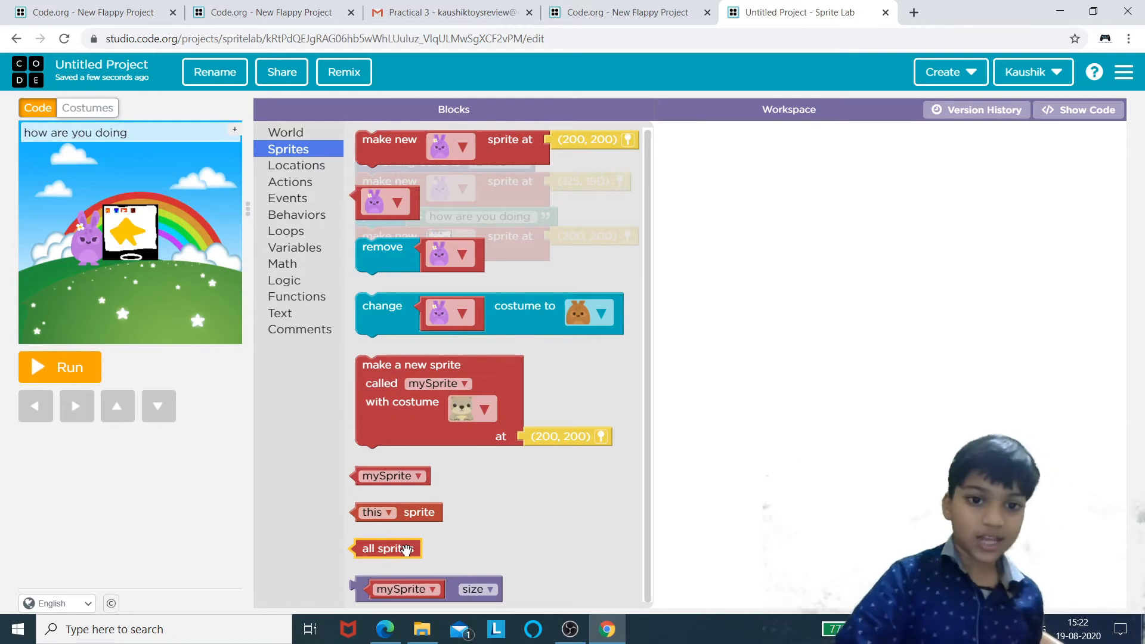
pyautogui.click(433, 590)
pyautogui.click(804, 459)
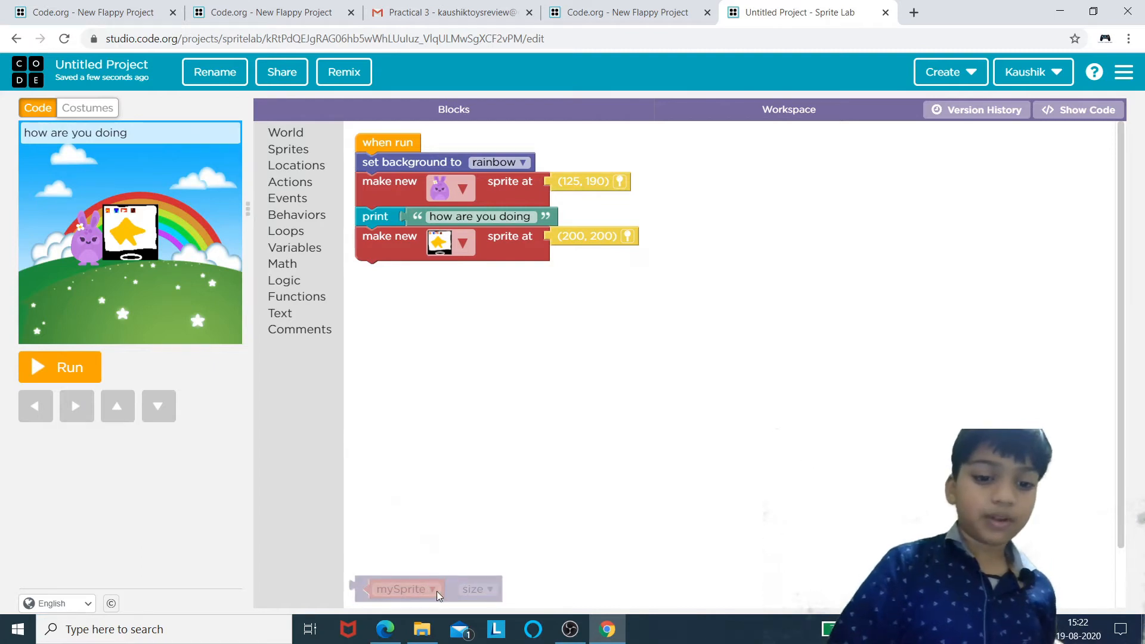
pyautogui.moveTo(437, 592); pyautogui.dragTo(343, 399)
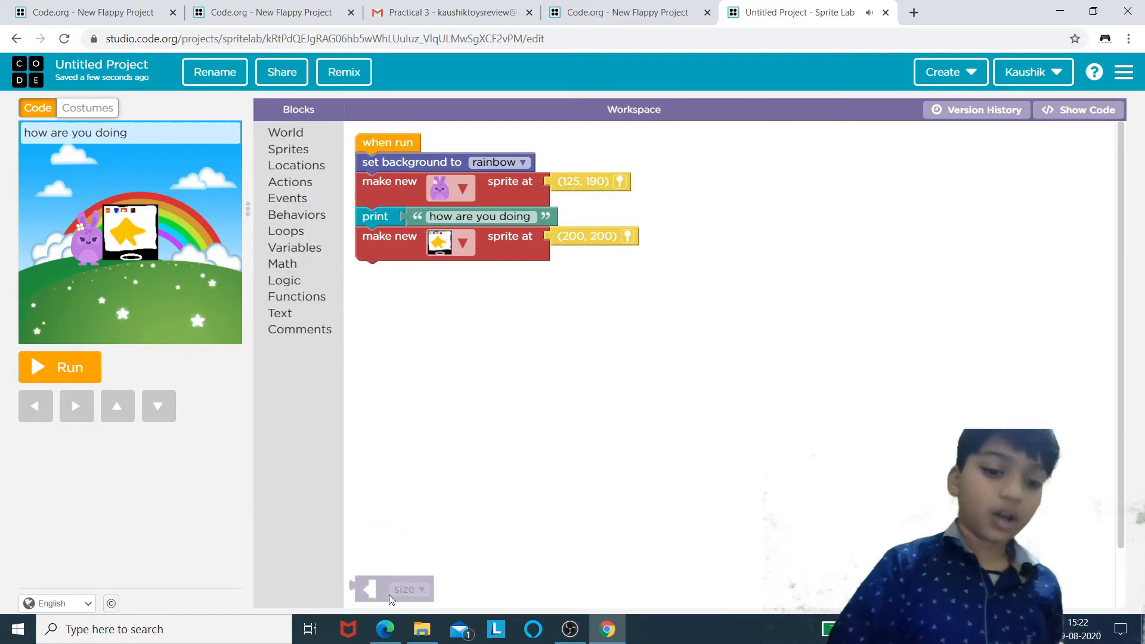
# Step: Set the emptied size block's property to x position and discard the block
pyautogui.moveTo(392, 598); pyautogui.dragTo(437, 315)
pyautogui.click(450, 306)
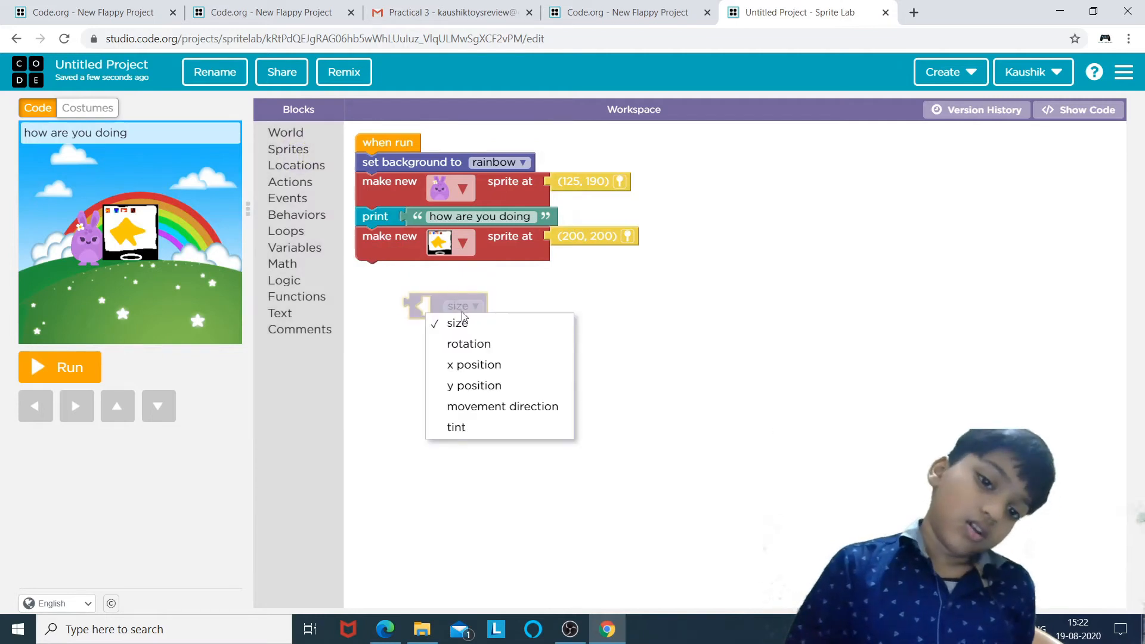
pyautogui.click(461, 365)
pyautogui.moveTo(482, 315); pyautogui.dragTo(340, 274)
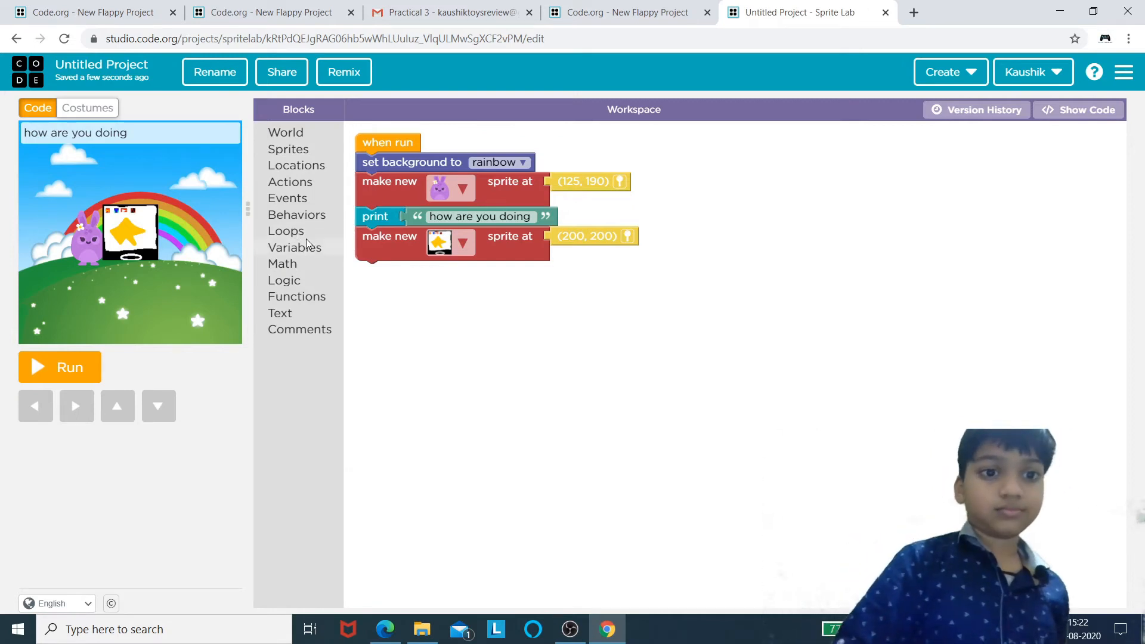
pyautogui.click(303, 150)
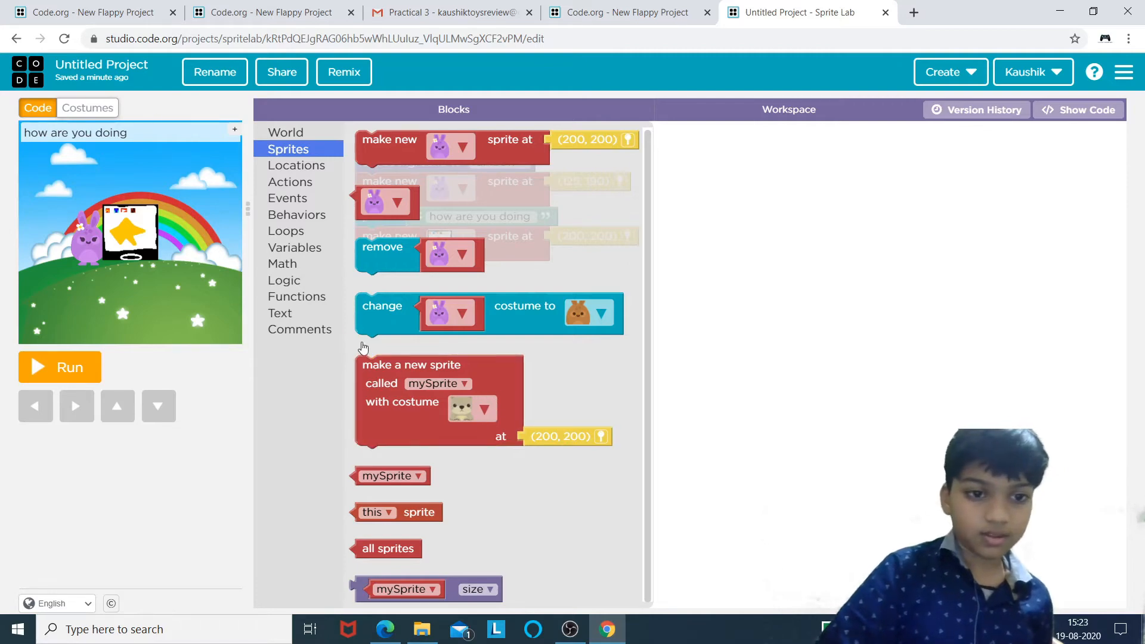
pyautogui.click(316, 163)
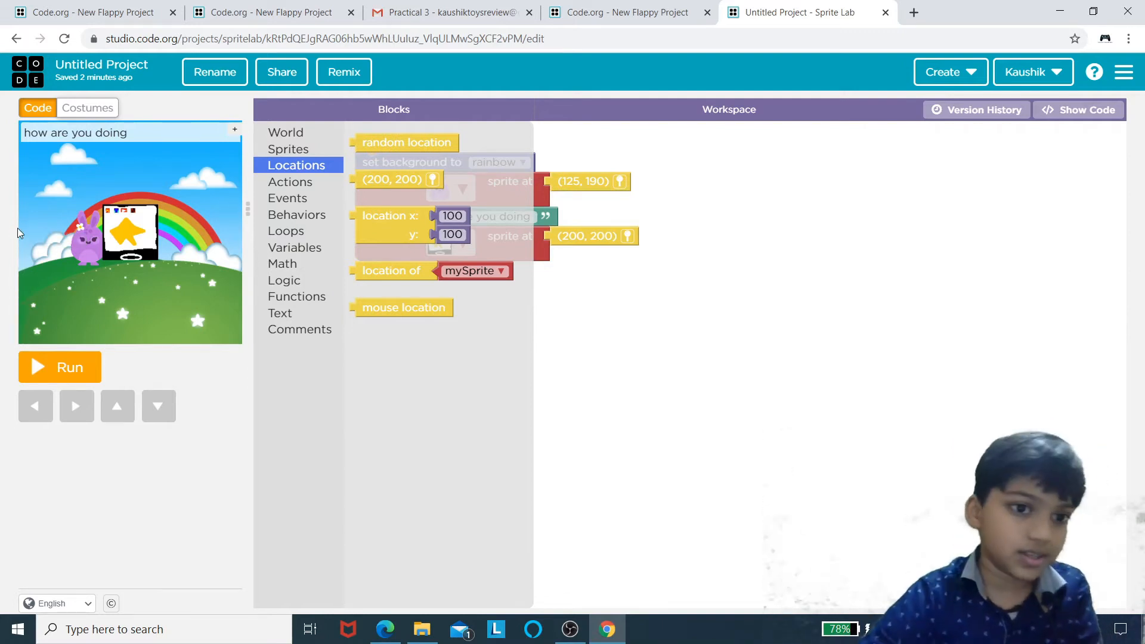
pyautogui.click(309, 183)
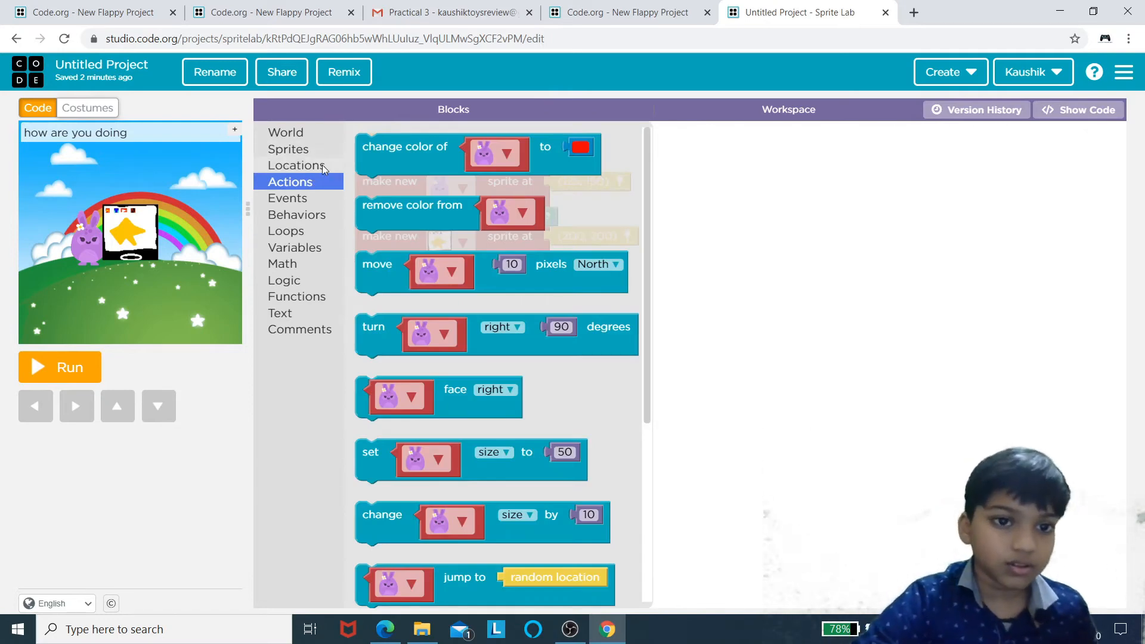
# Step: Try the stage position picker on a (200, 200) location block, and discard it along with a location x/y block
pyautogui.click(322, 166)
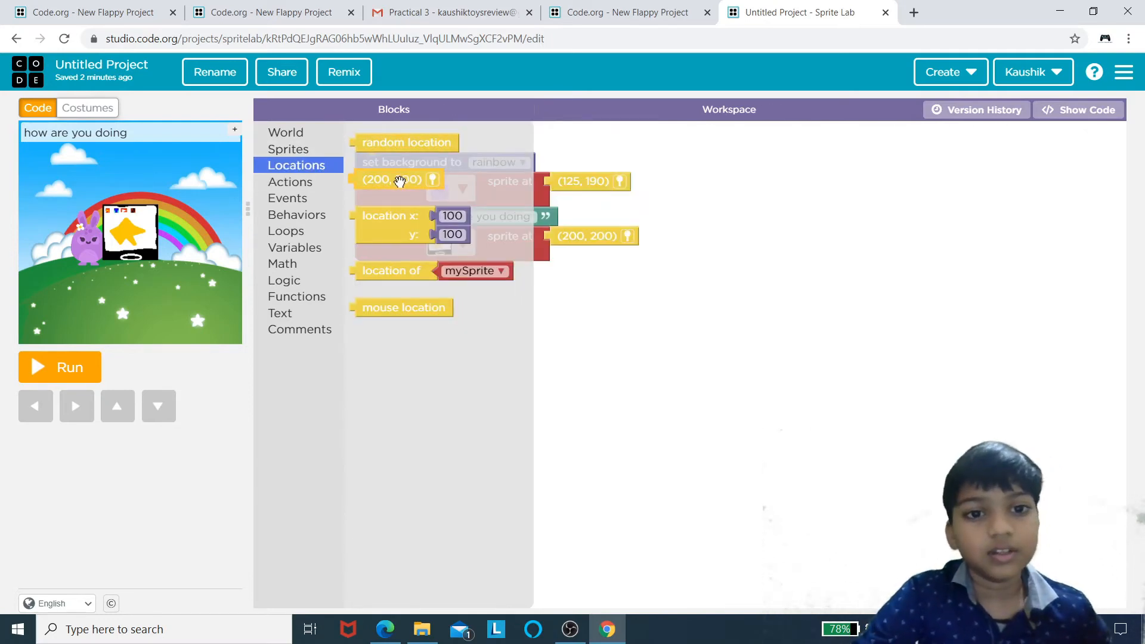
pyautogui.moveTo(399, 181); pyautogui.dragTo(402, 182)
pyautogui.click(434, 187)
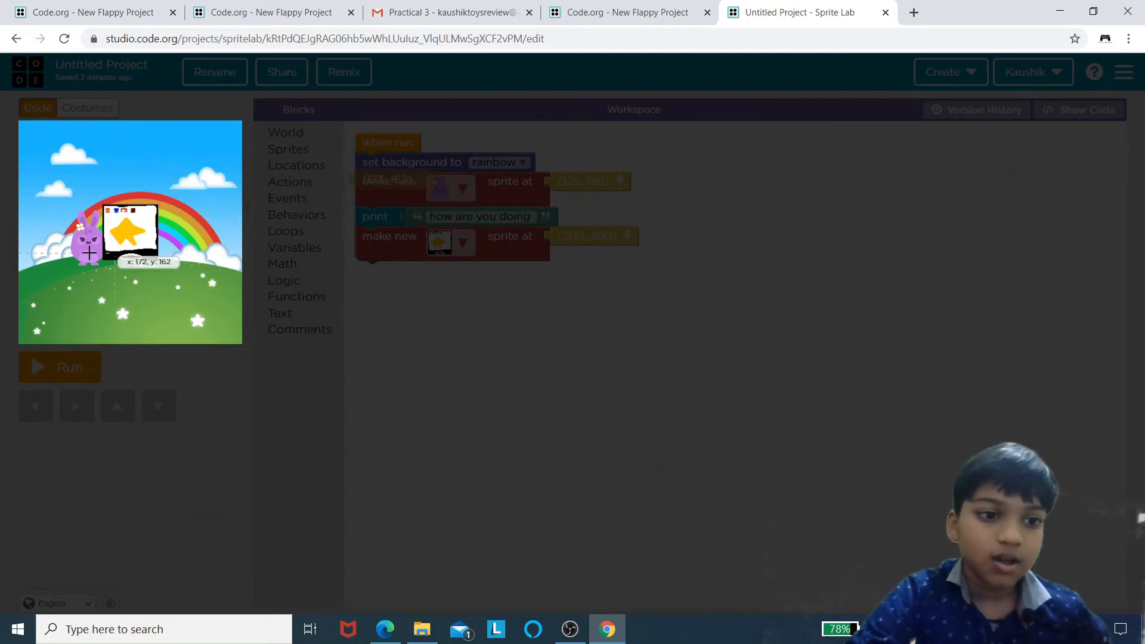
pyautogui.click(392, 360)
pyautogui.moveTo(364, 185); pyautogui.dragTo(256, 187)
pyautogui.click(279, 167)
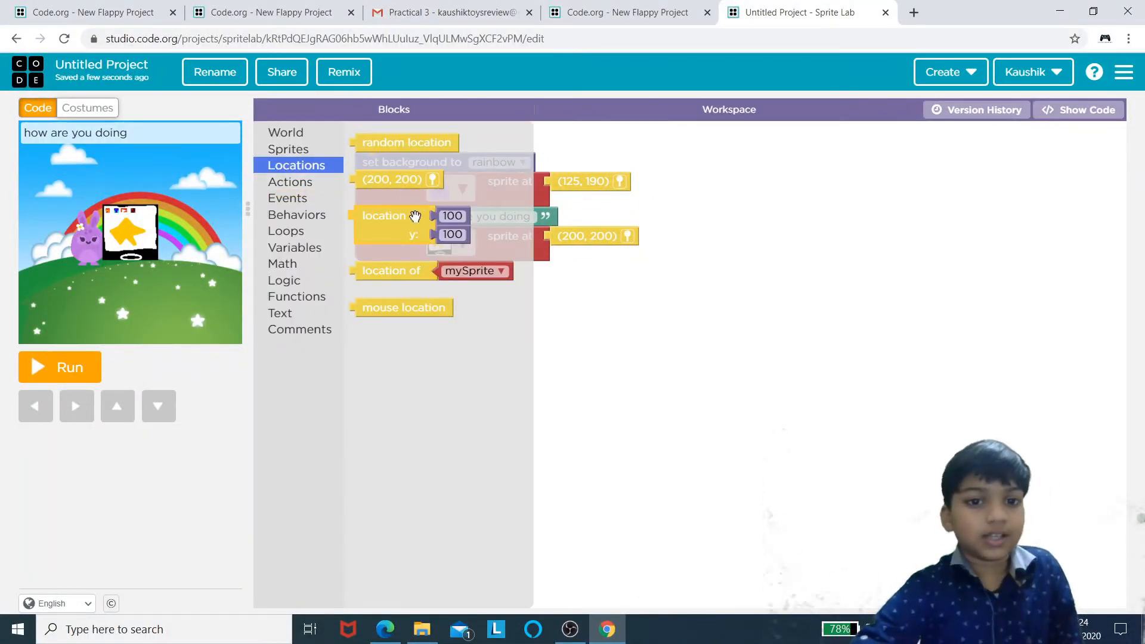
pyautogui.moveTo(414, 217); pyautogui.dragTo(299, 135)
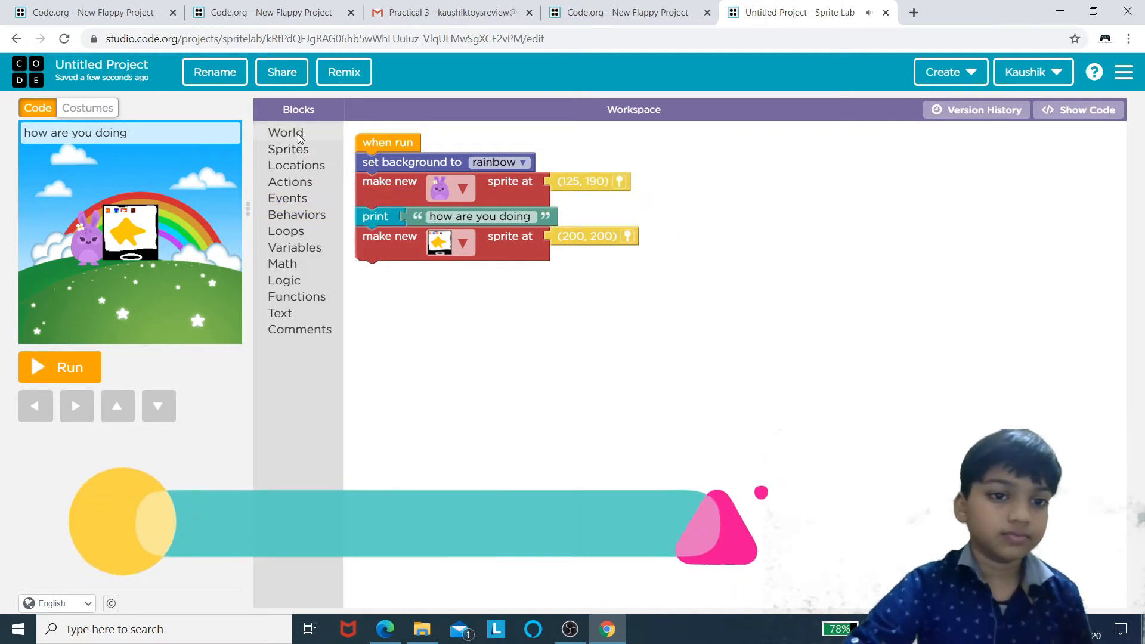
# Step: Replace the bunny sprite's (125, 190) location with the "mouse location" block from the Locations category
pyautogui.click(298, 134)
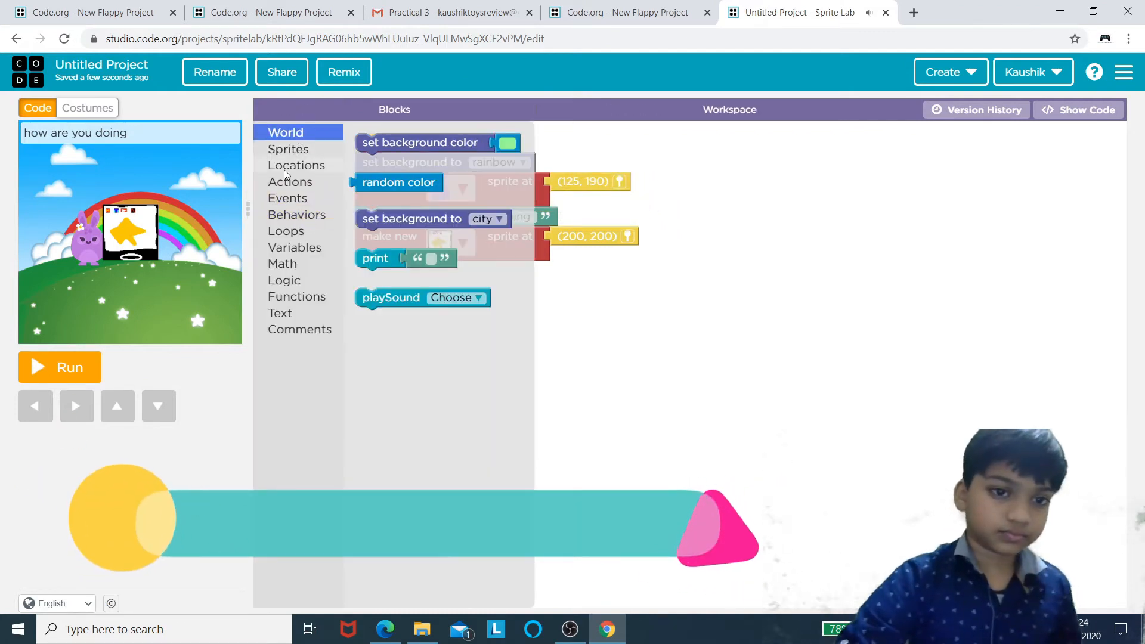
pyautogui.click(319, 167)
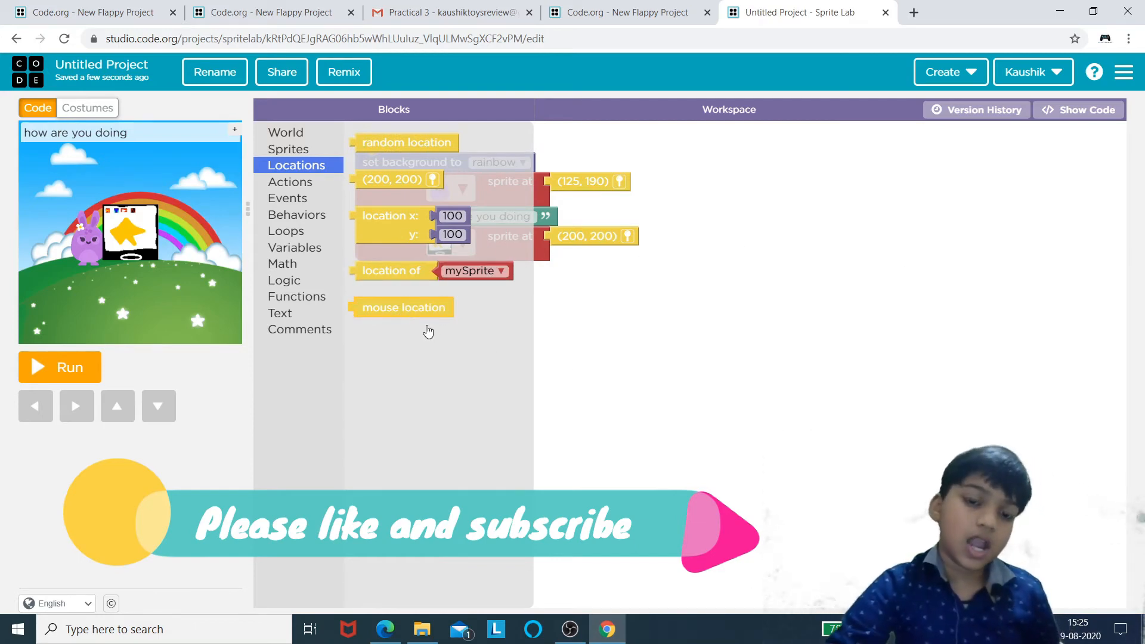
pyautogui.moveTo(434, 306); pyautogui.dragTo(631, 180)
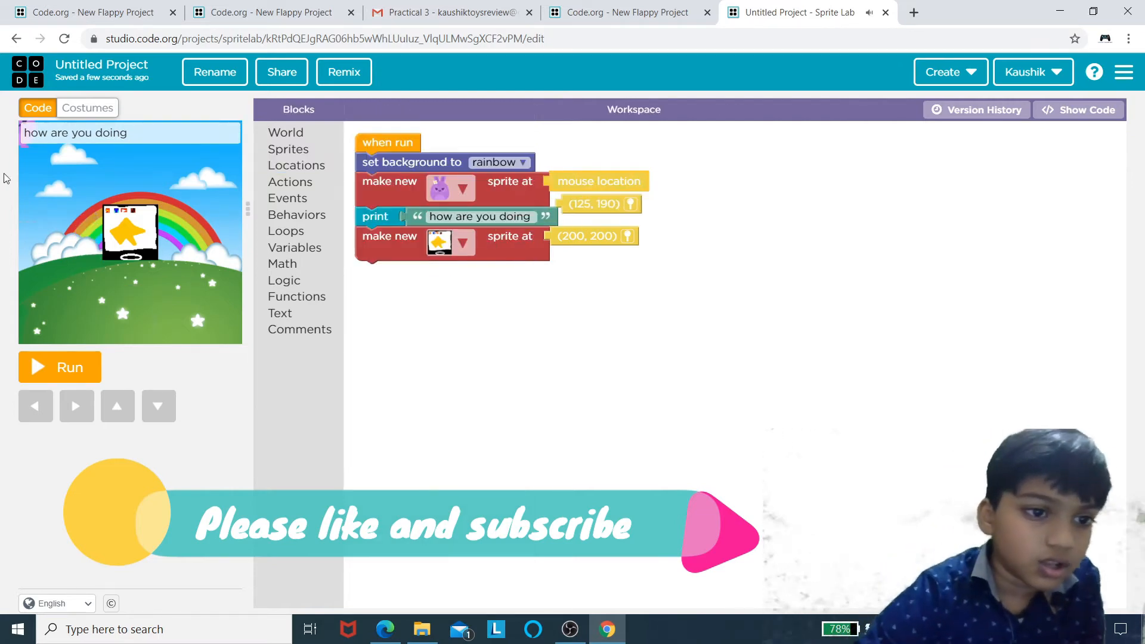